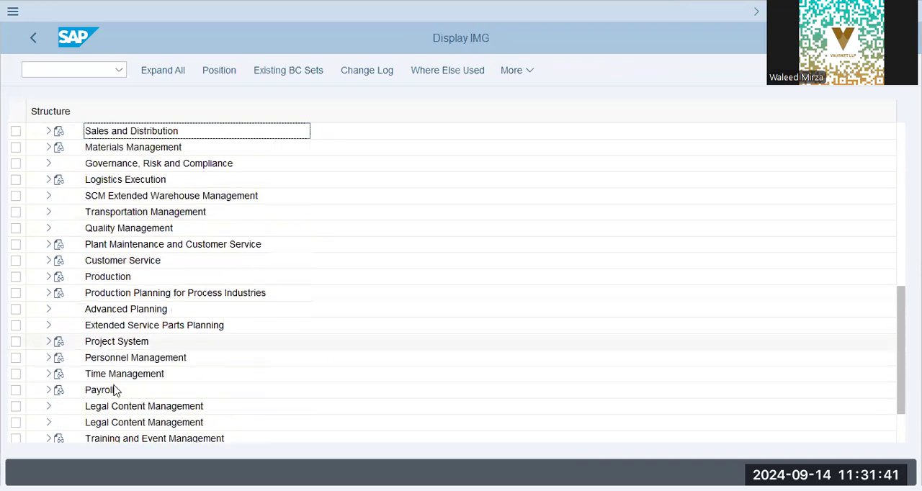
Step: Open the Create control record activity under Personnel Management > Personnel Administration > Organizational Data > Organizational Assignment
{"action": "left_click", "coordinate": [56, 356]}
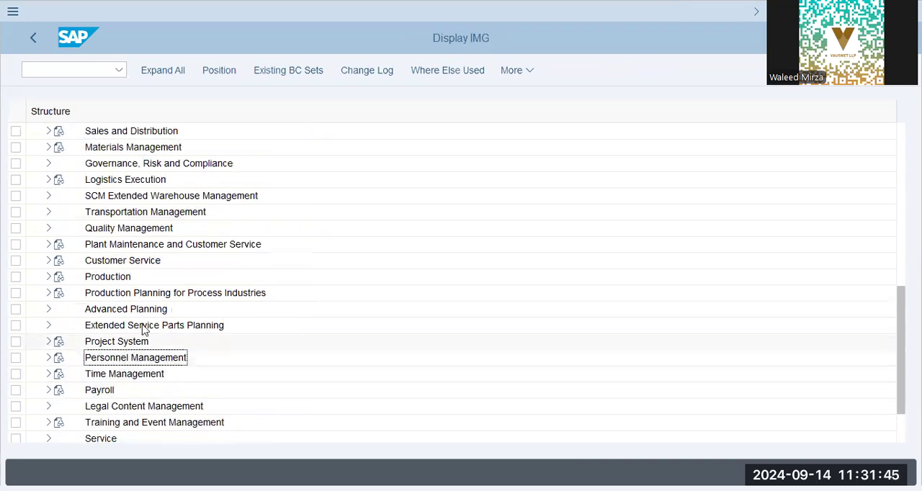
{"action": "left_click", "coordinate": [45, 358]}
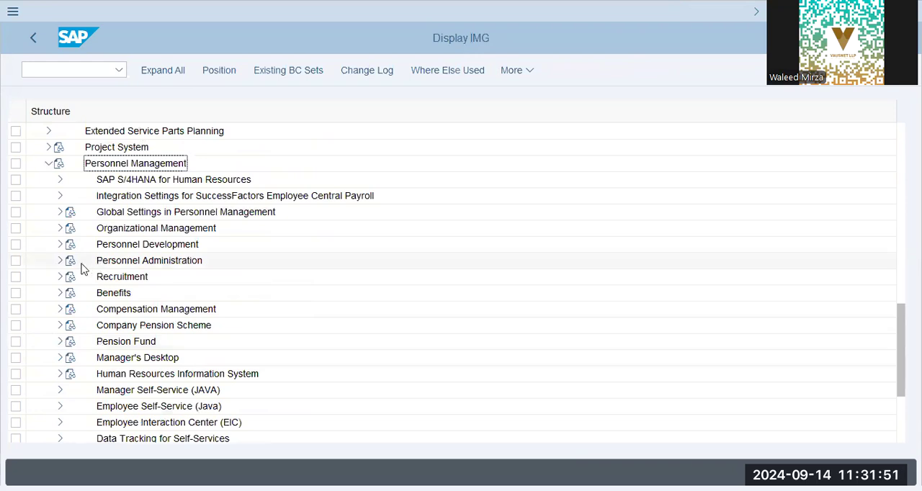
{"action": "left_click", "coordinate": [61, 261]}
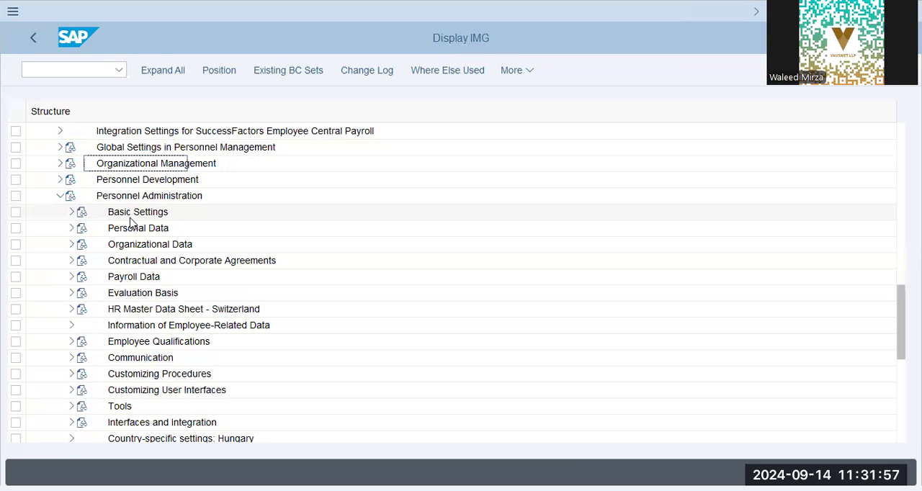
{"action": "left_click", "coordinate": [69, 243]}
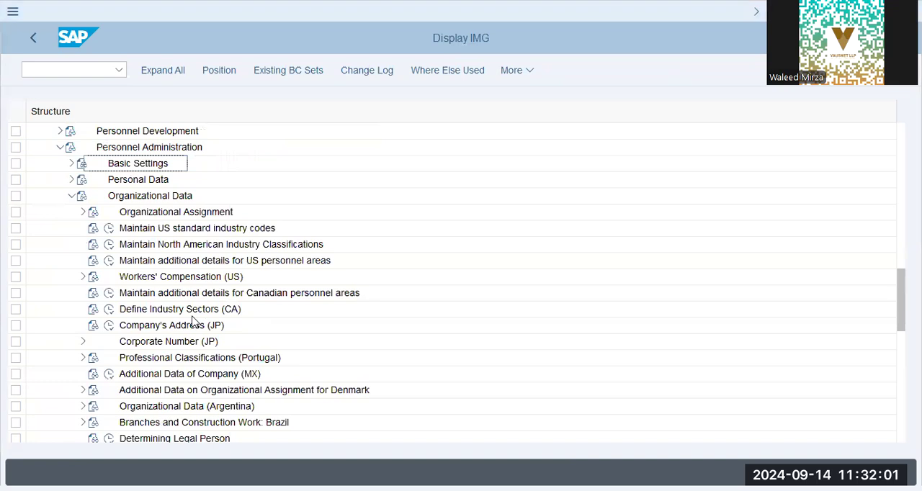
{"action": "left_click", "coordinate": [83, 214]}
{"action": "left_click", "coordinate": [121, 293]}
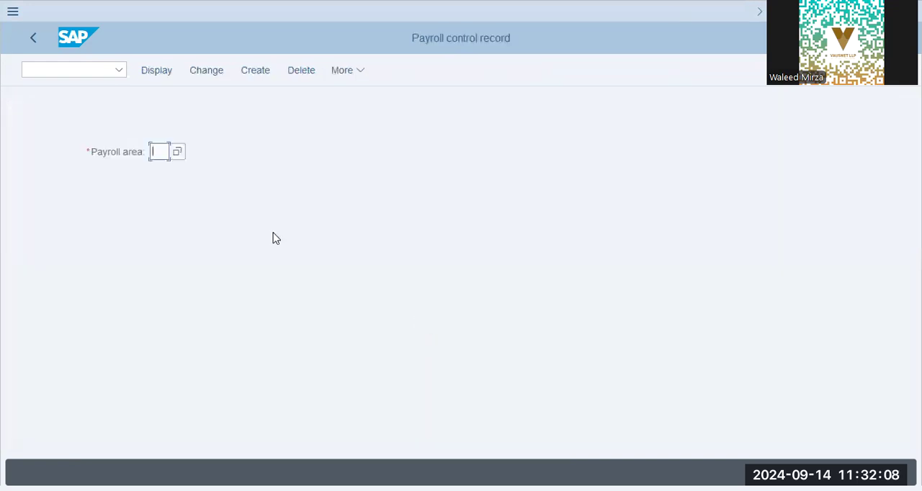
{"action": "left_click", "coordinate": [305, 202]}
Step: Search the list of possible payroll areas for "high"
{"action": "left_click", "coordinate": [178, 152]}
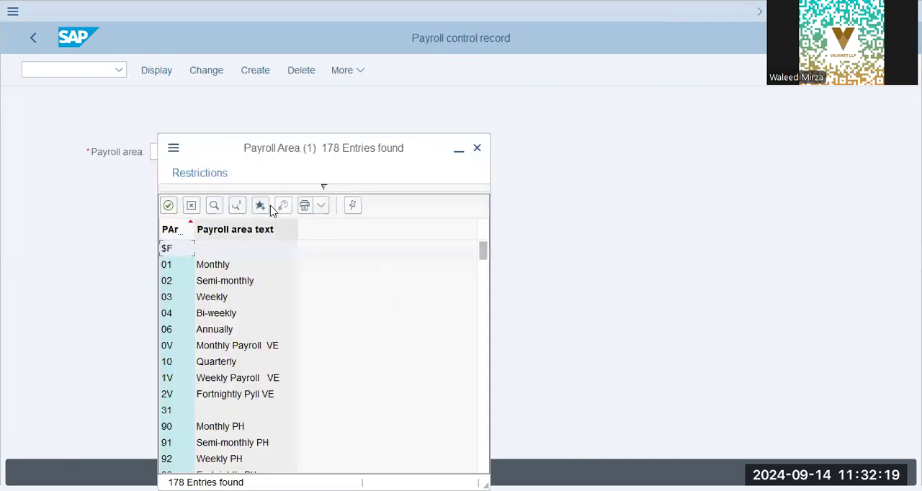
{"action": "left_click", "coordinate": [218, 207]}
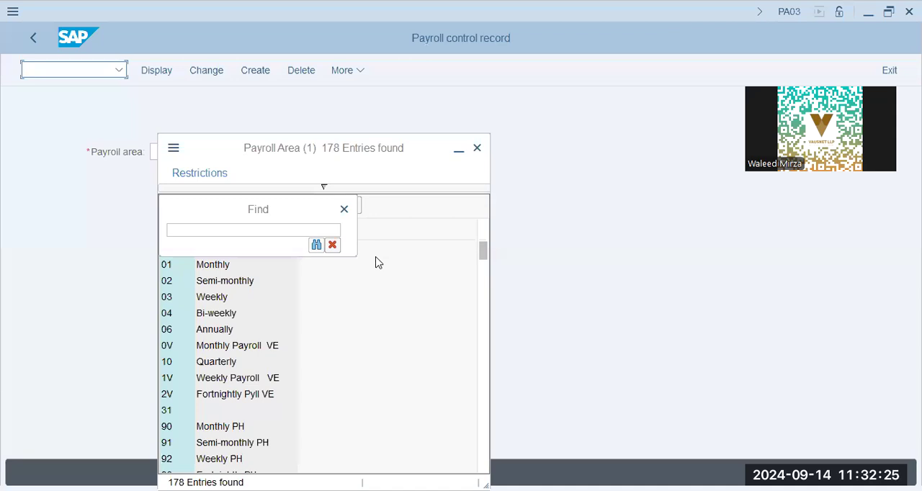
{"action": "left_click", "coordinate": [282, 229]}
{"action": "type", "text": "high"}
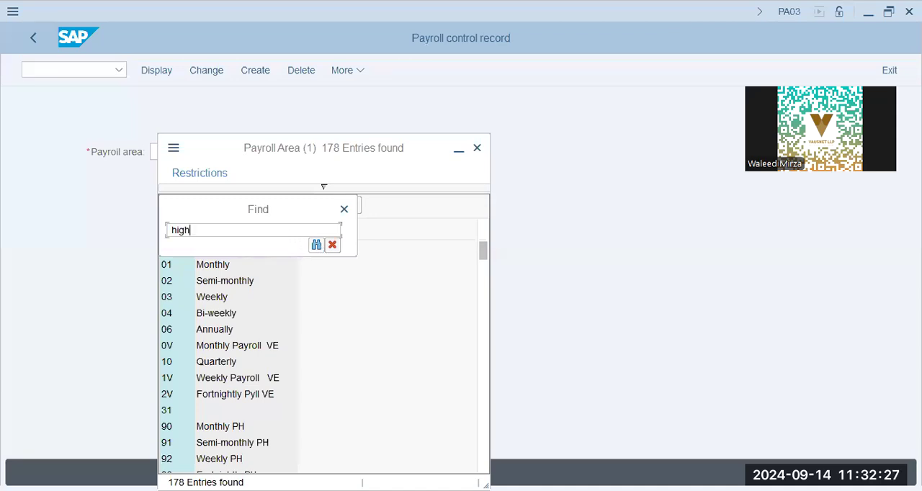
{"action": "key", "text": "Return"}
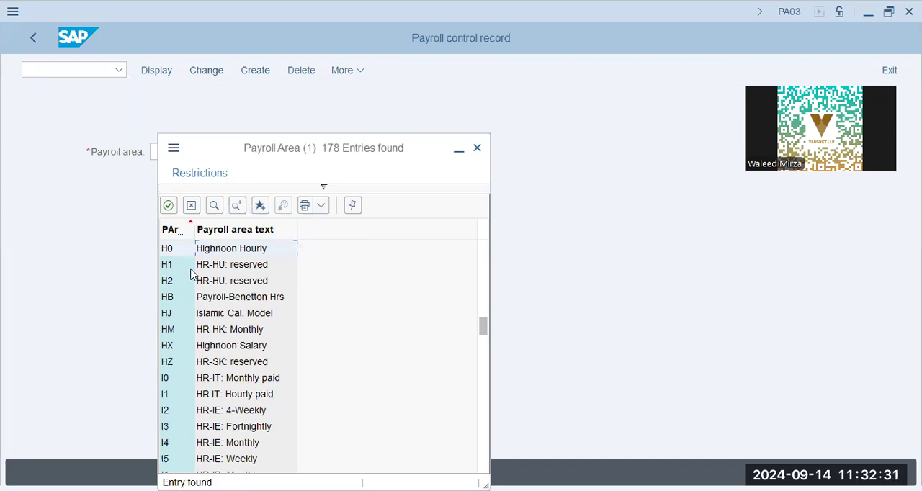
Step: Browse the Highnoon entries and choose H0 (Highnoon Hourly) as the payroll area
{"action": "left_click", "coordinate": [242, 348]}
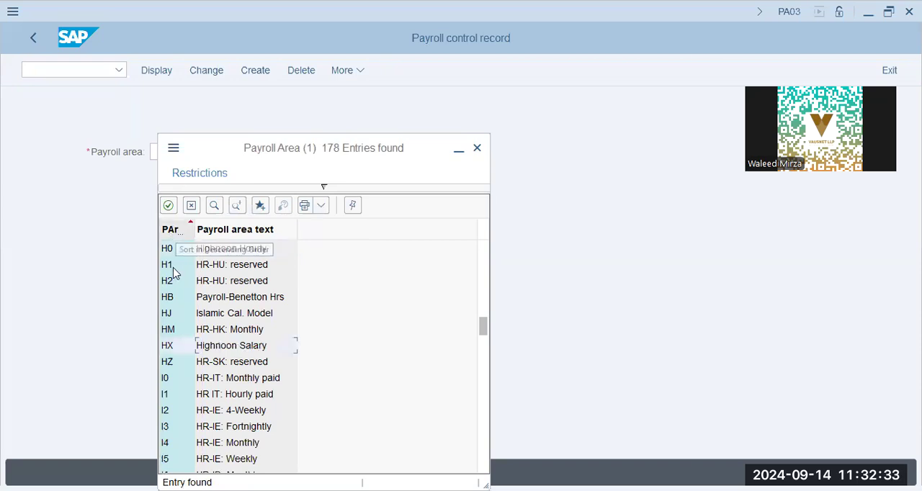
{"action": "left_click", "coordinate": [184, 351]}
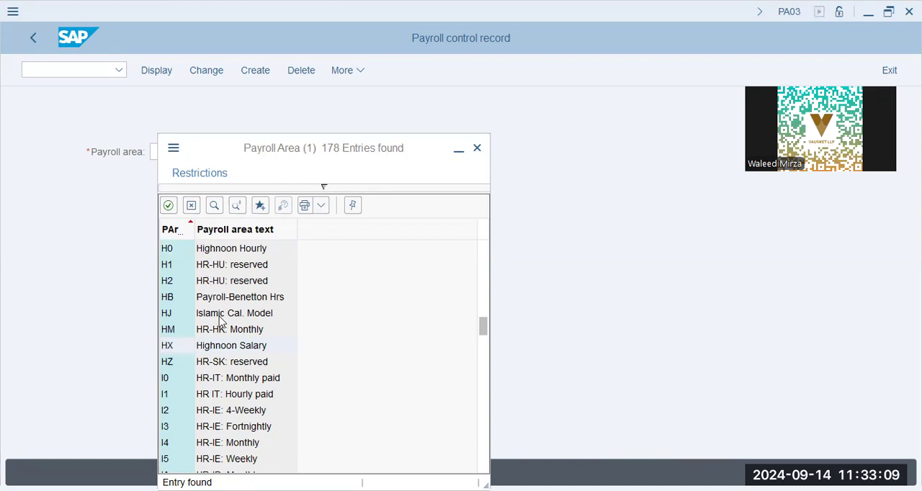
{"action": "scroll", "coordinate": [220, 322], "scroll_direction": "down", "scroll_amount": 2}
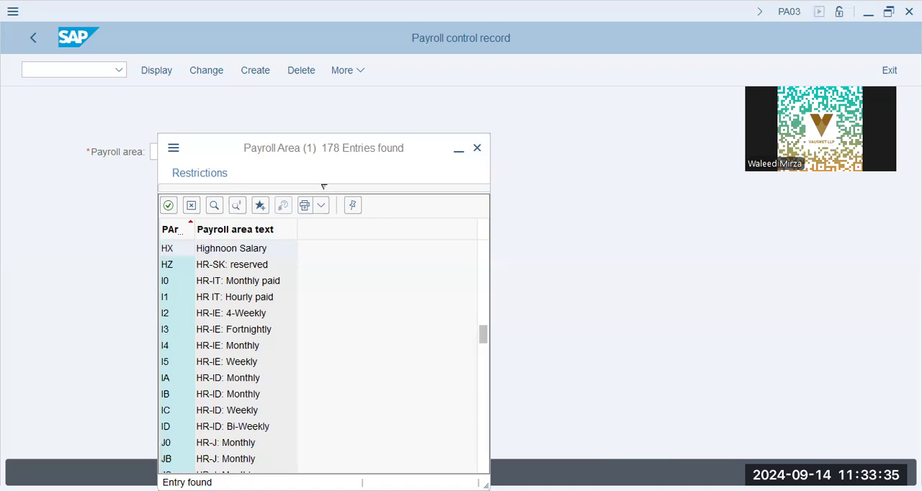
{"action": "scroll", "coordinate": [201, 282], "scroll_direction": "up", "scroll_amount": 6}
{"action": "scroll", "coordinate": [206, 292], "scroll_direction": "down", "scroll_amount": 5}
{"action": "left_click", "coordinate": [240, 282]}
{"action": "scroll", "coordinate": [241, 284], "scroll_direction": "up", "scroll_amount": 2}
{"action": "double_click", "coordinate": [245, 298]}
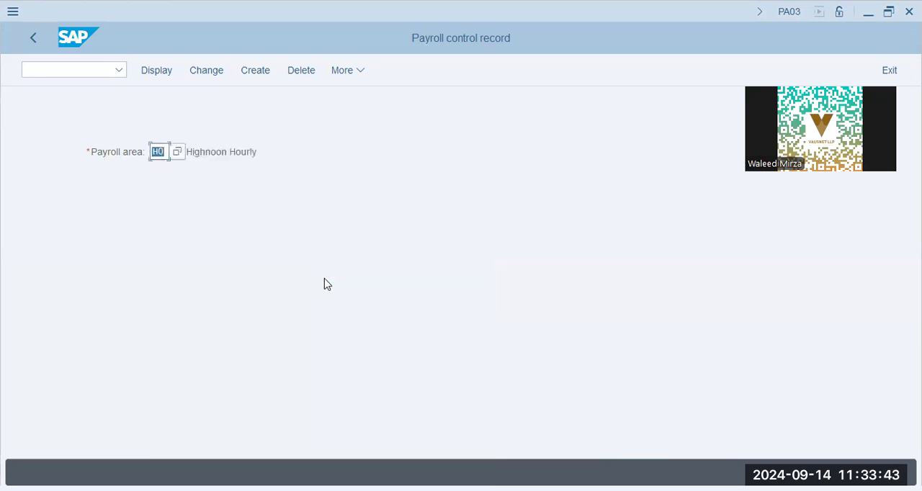
Step: Open the H0 payroll control record in change mode and review its status, payroll period and last change details
{"action": "left_click", "coordinate": [202, 72]}
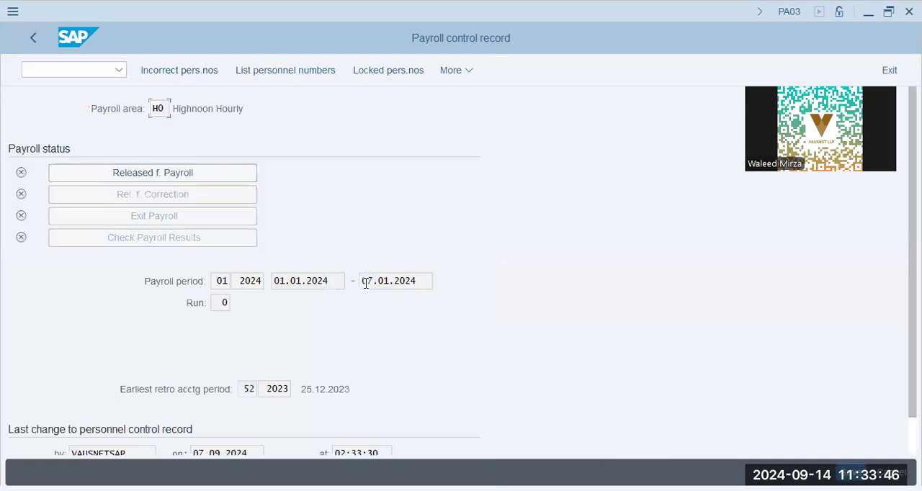
{"action": "left_click", "coordinate": [242, 280]}
{"action": "left_click", "coordinate": [324, 283]}
{"action": "scroll", "coordinate": [307, 389], "scroll_direction": "down", "scroll_amount": 2}
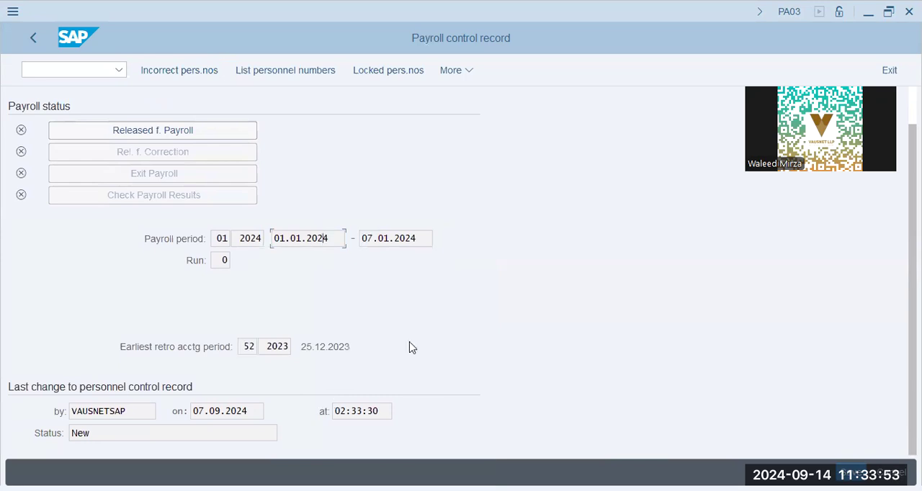
Step: Go to transaction SM30, request maintenance of table T549Q and select the customizing object V_T549Q (Payroll Periods)
{"action": "key", "text": "alt+Tab"}
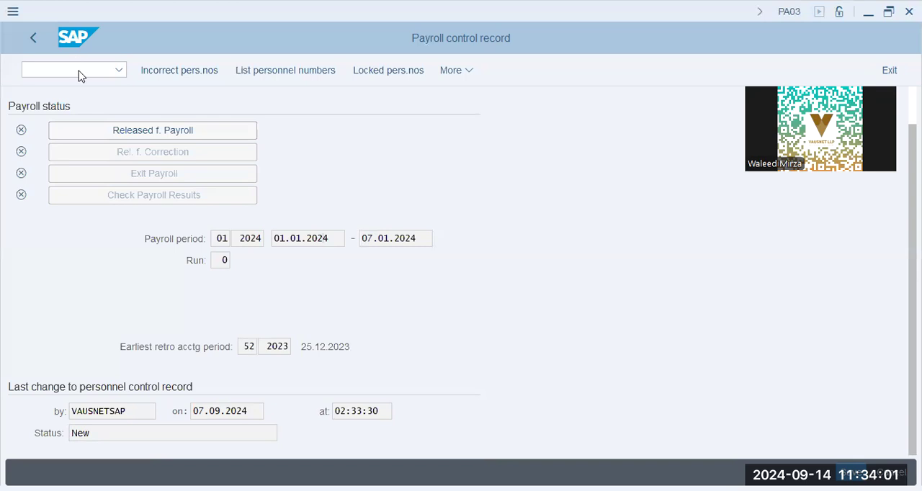
{"action": "left_click", "coordinate": [80, 70]}
{"action": "type", "text": "/npa03"}
{"action": "key", "text": "Return"}
{"action": "type", "text": "T549Q"}
{"action": "left_click", "coordinate": [185, 323]}
{"action": "left_click", "coordinate": [399, 315]}
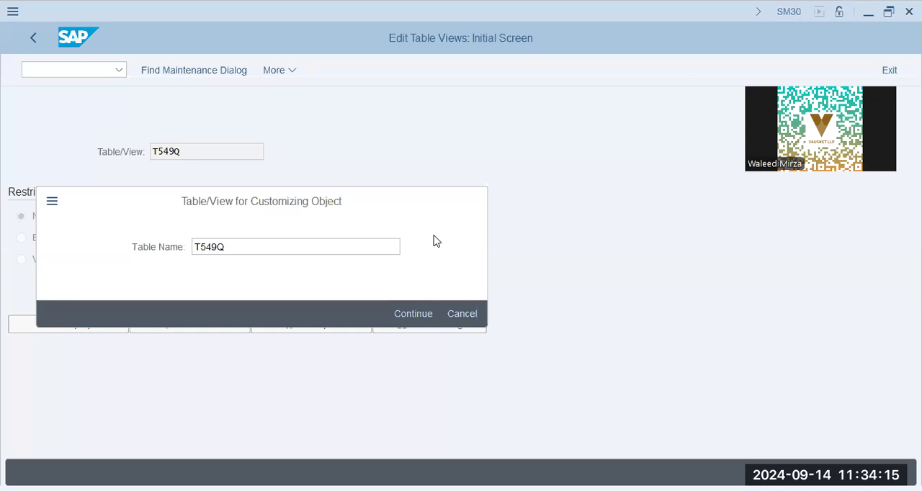
{"action": "key", "text": "Return"}
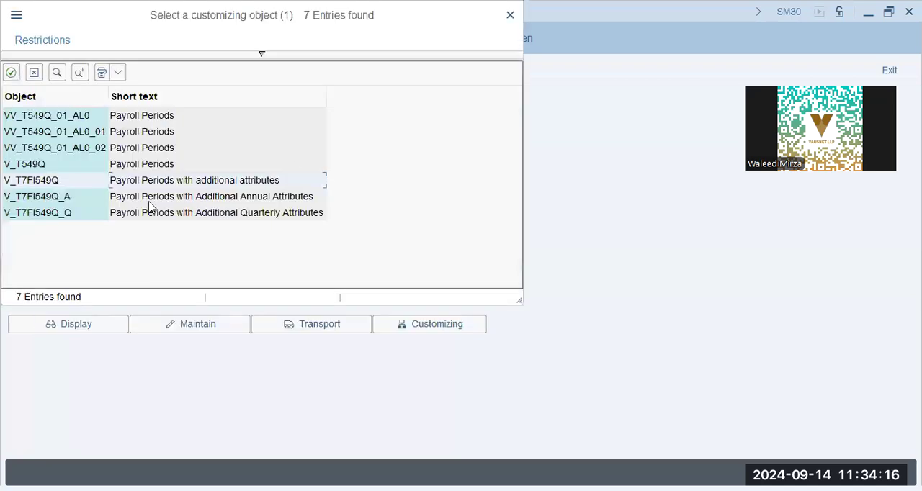
{"action": "left_click", "coordinate": [131, 163]}
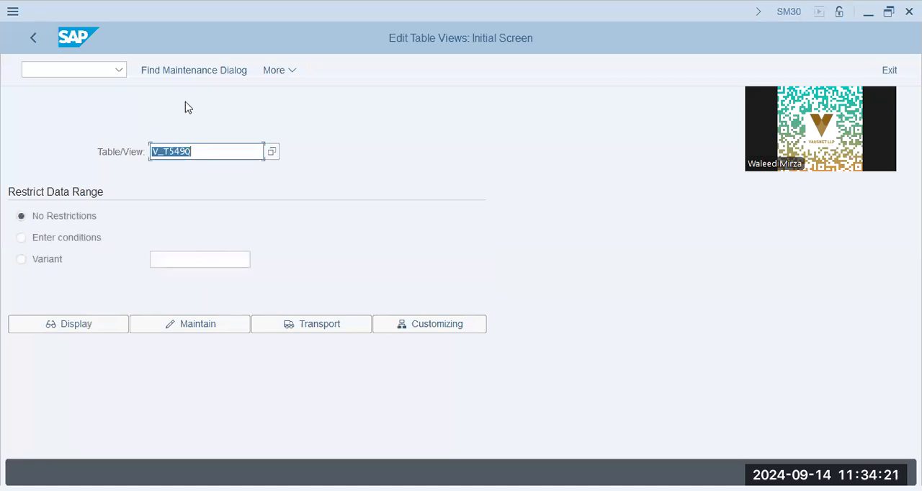
Step: Open view V_T549Q for maintenance with period parameters 03 (Weekly), browsing the available period parameters
{"action": "left_click", "coordinate": [190, 326]}
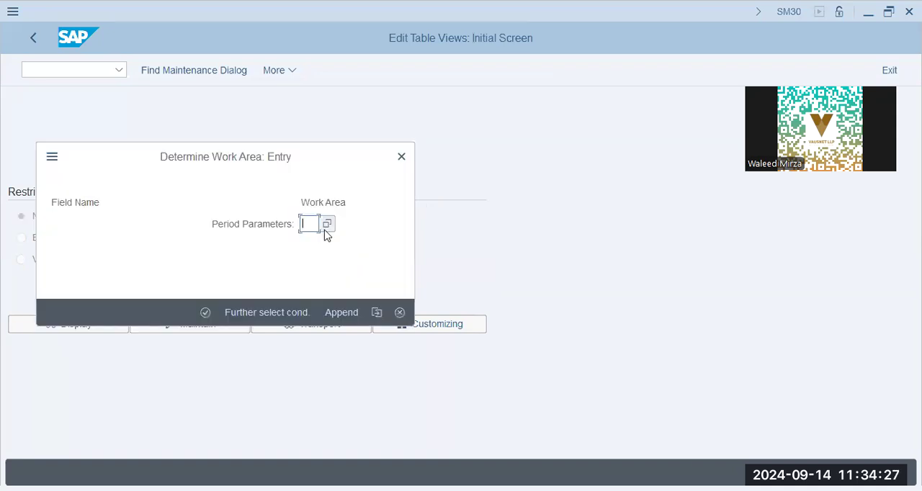
{"action": "left_click", "coordinate": [327, 226]}
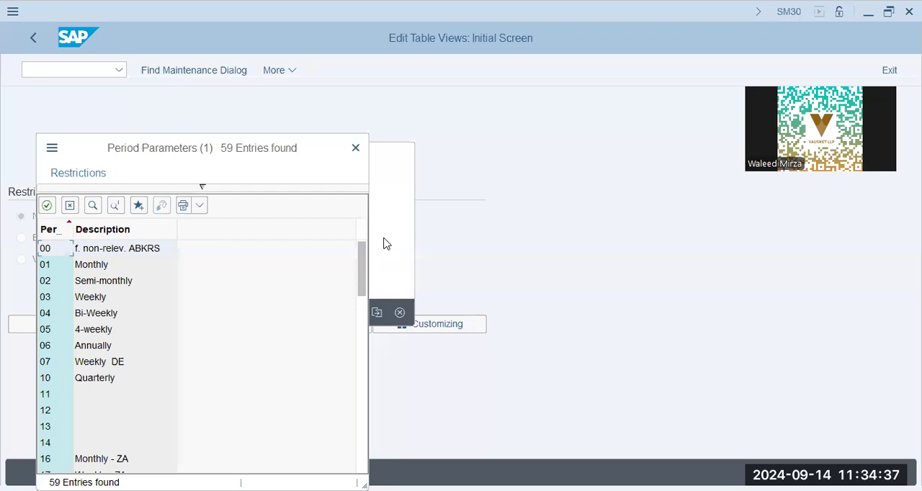
{"action": "scroll", "coordinate": [136, 325], "scroll_direction": "down", "scroll_amount": 7}
{"action": "scroll", "coordinate": [138, 327], "scroll_direction": "up", "scroll_amount": 3}
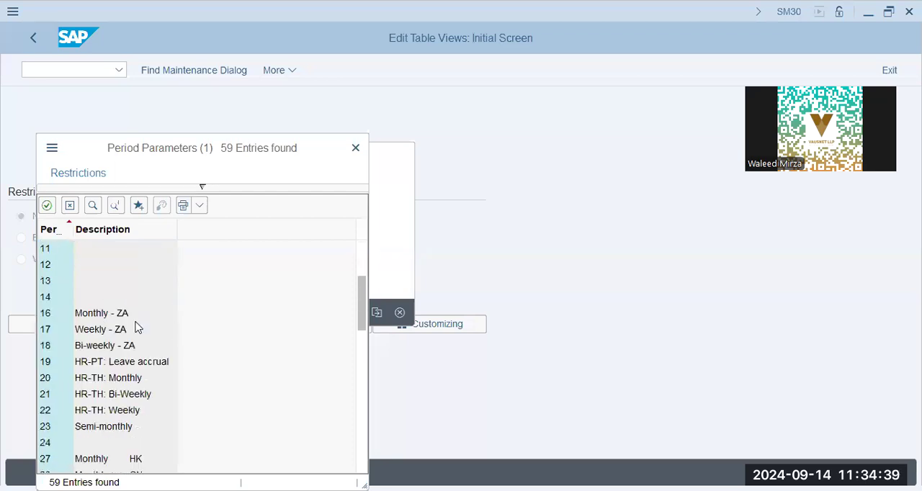
{"action": "scroll", "coordinate": [138, 328], "scroll_direction": "down", "scroll_amount": 10}
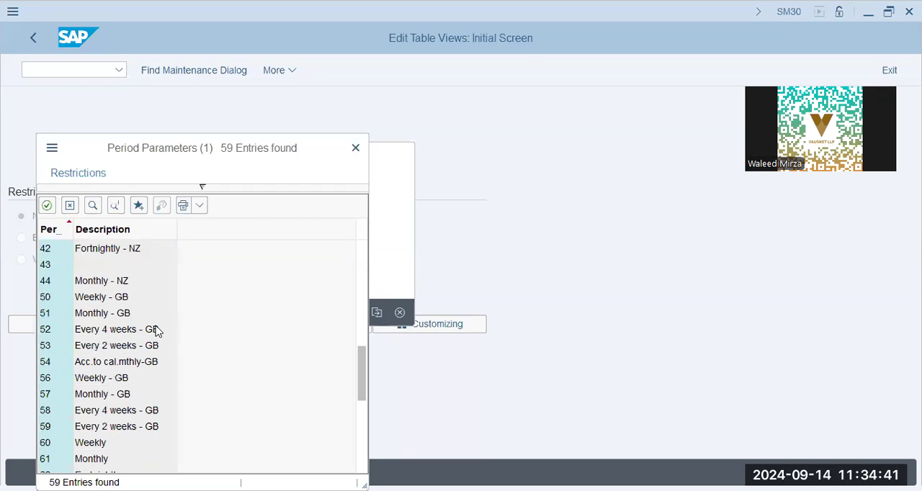
{"action": "scroll", "coordinate": [159, 331], "scroll_direction": "down", "scroll_amount": 5}
{"action": "scroll", "coordinate": [159, 331], "scroll_direction": "down", "scroll_amount": 3}
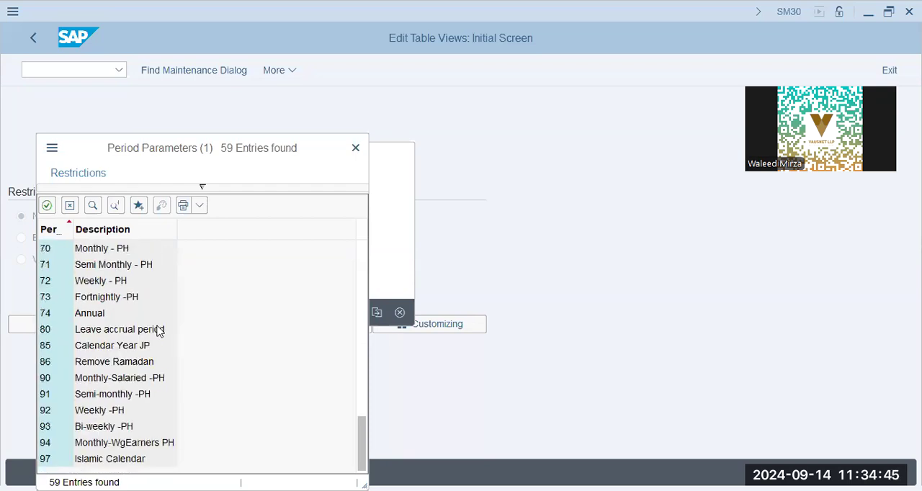
{"action": "scroll", "coordinate": [158, 329], "scroll_direction": "up", "scroll_amount": 15}
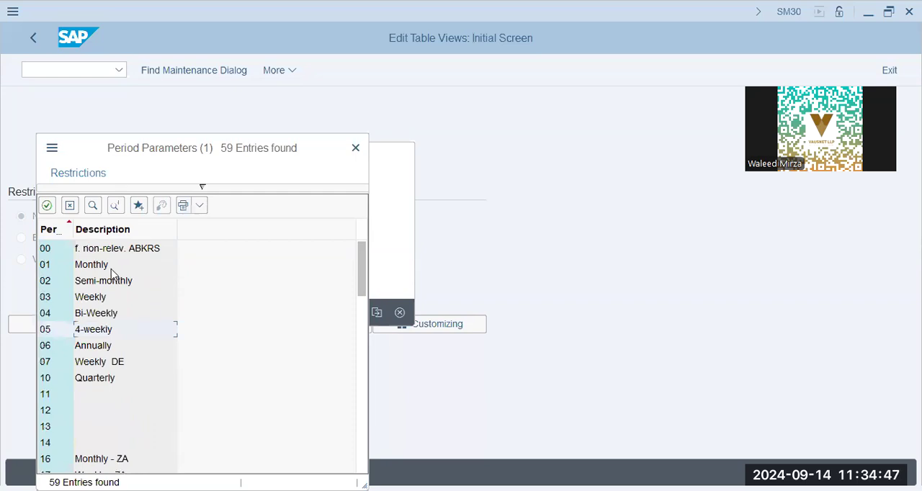
{"action": "double_click", "coordinate": [112, 298]}
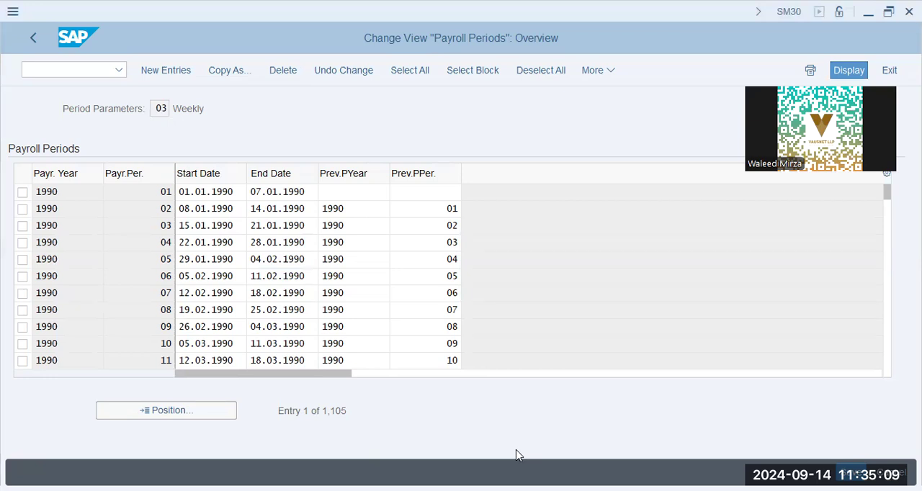
Step: Leave the payroll periods view and open the reference IMG through transaction SPRO
{"action": "left_click", "coordinate": [31, 36]}
{"action": "left_click", "coordinate": [81, 68]}
{"action": "type", "text": "/nspro"}
{"action": "key", "text": "Return"}
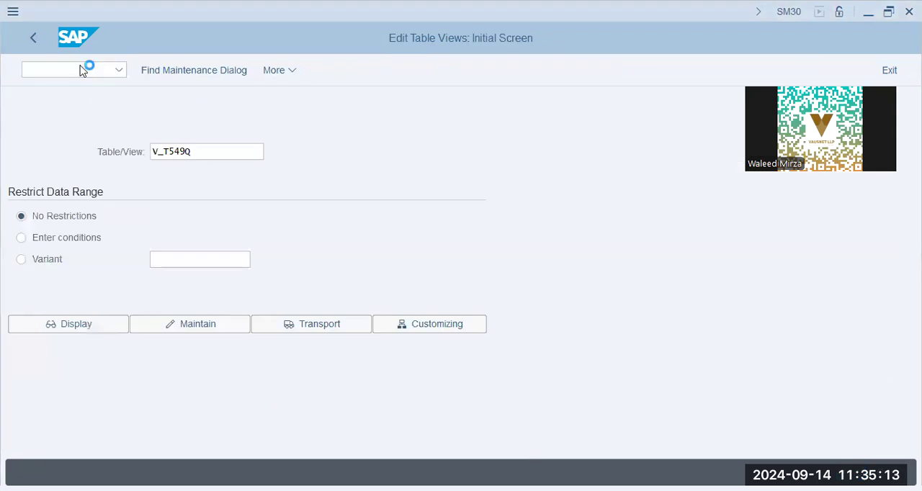
{"action": "key", "text": "F5"}
Step: Expand the IMG structure to Personnel Management > Personnel Administration > Organizational Data > Organizational Assignment
{"action": "left_click", "coordinate": [125, 390]}
{"action": "scroll", "coordinate": [128, 376], "scroll_direction": "down", "scroll_amount": 1}
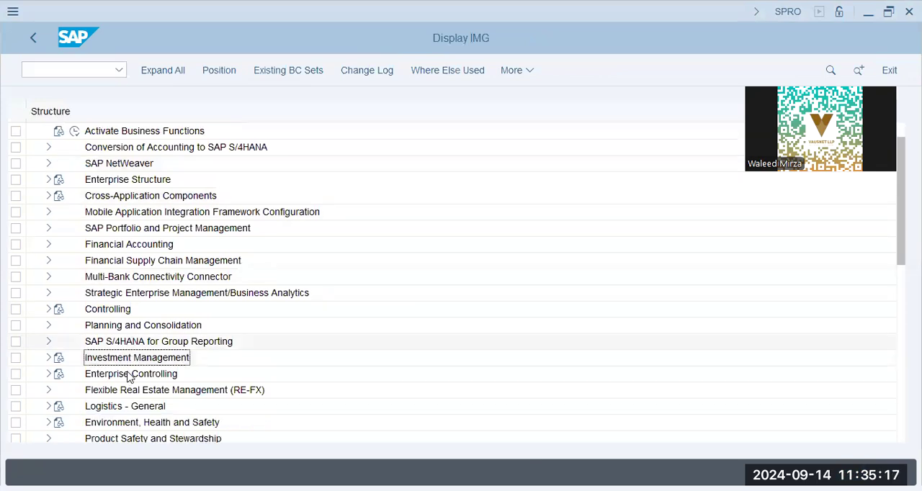
{"action": "scroll", "coordinate": [130, 377], "scroll_direction": "down", "scroll_amount": 5}
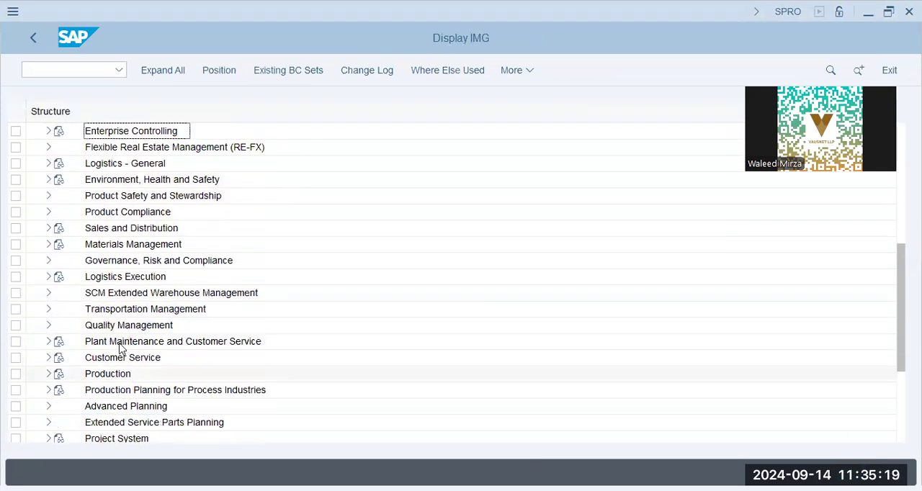
{"action": "left_click", "coordinate": [97, 325]}
{"action": "scroll", "coordinate": [108, 398], "scroll_direction": "down", "scroll_amount": 2}
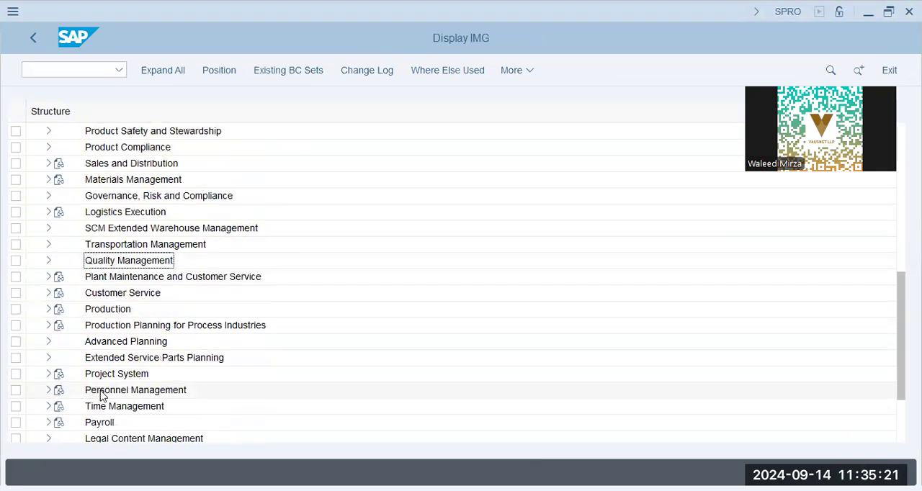
{"action": "left_click", "coordinate": [47, 391]}
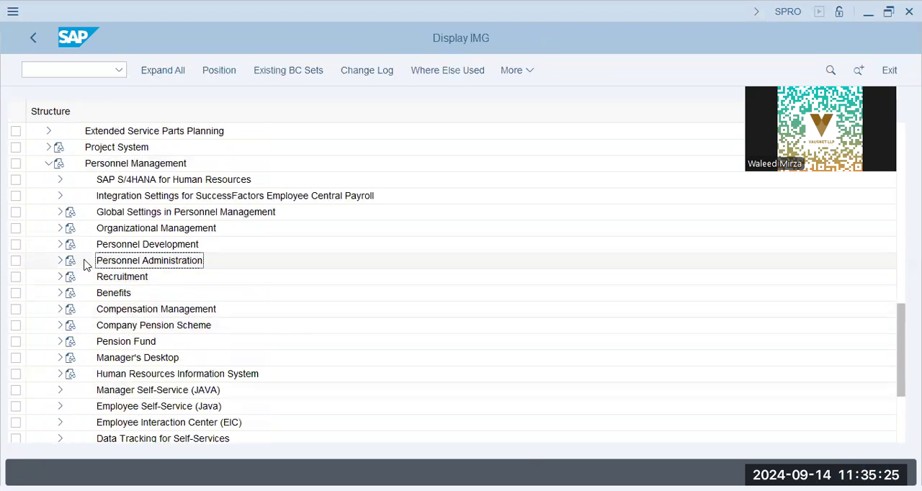
{"action": "left_click", "coordinate": [62, 261]}
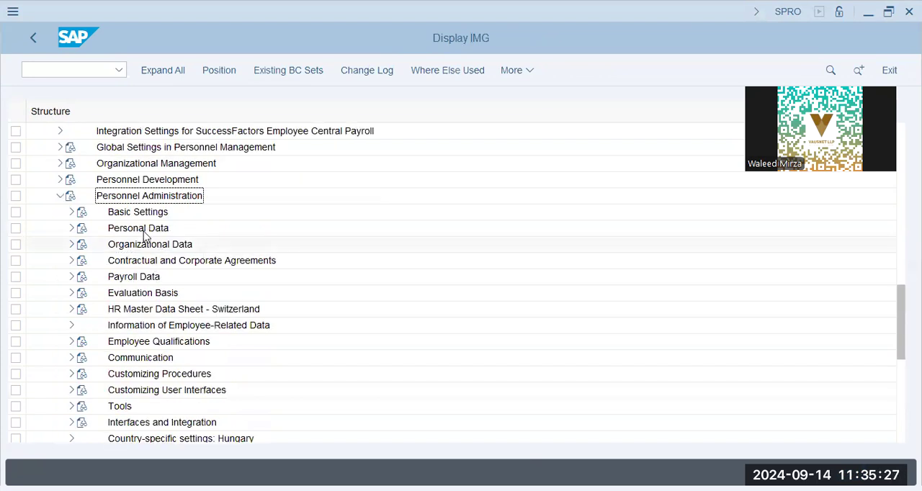
{"action": "left_click", "coordinate": [145, 244]}
{"action": "left_click", "coordinate": [70, 245]}
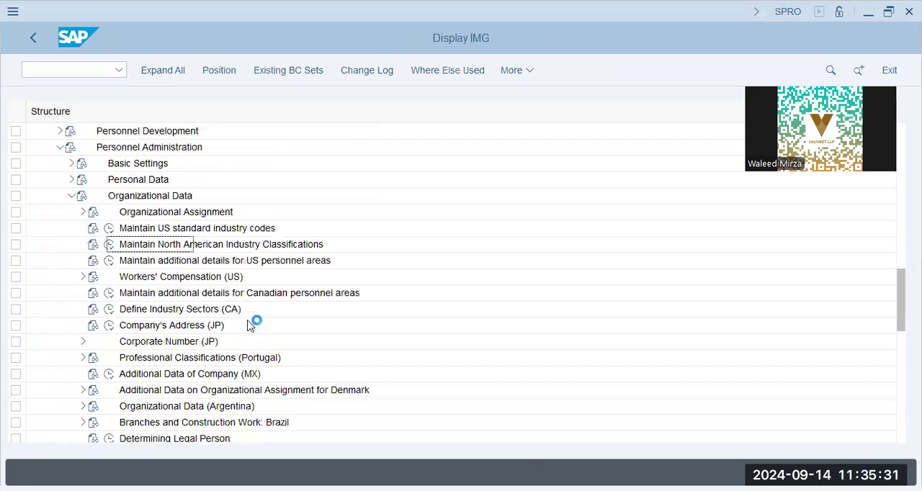
{"action": "left_click", "coordinate": [83, 212]}
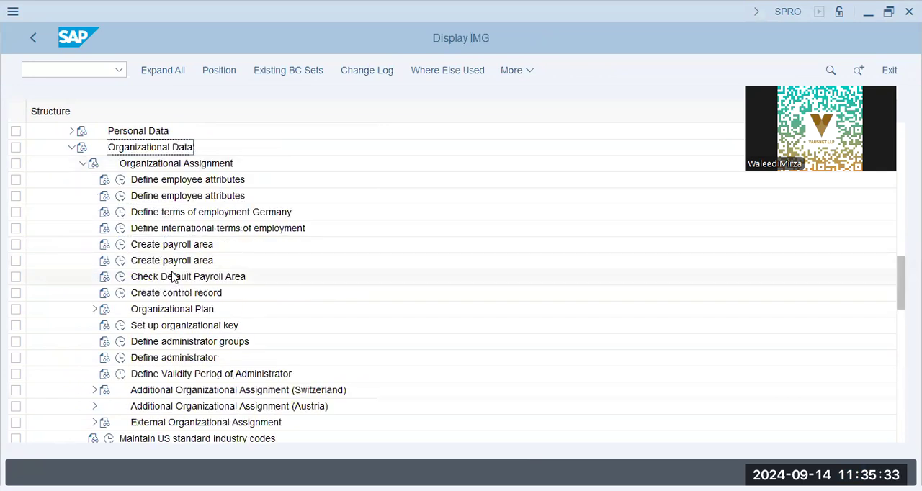
Step: Expand Organizational Plan under Organizational Assignment and select the Define organizational units activity
{"action": "left_click", "coordinate": [185, 293]}
{"action": "left_click", "coordinate": [185, 310]}
{"action": "left_click", "coordinate": [93, 310]}
{"action": "left_click", "coordinate": [270, 328]}
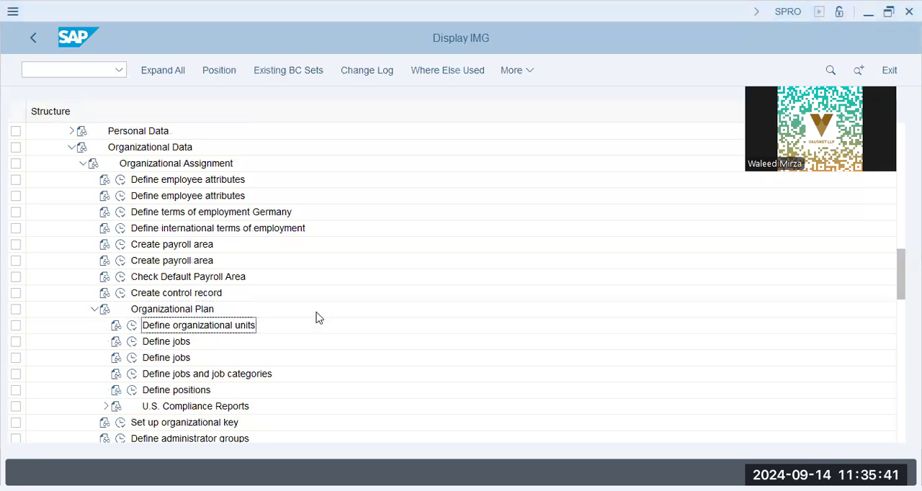
Step: Open Define organizational units, examine the units' short texts and validity dates, and return to the IMG structure
{"action": "left_click", "coordinate": [132, 325]}
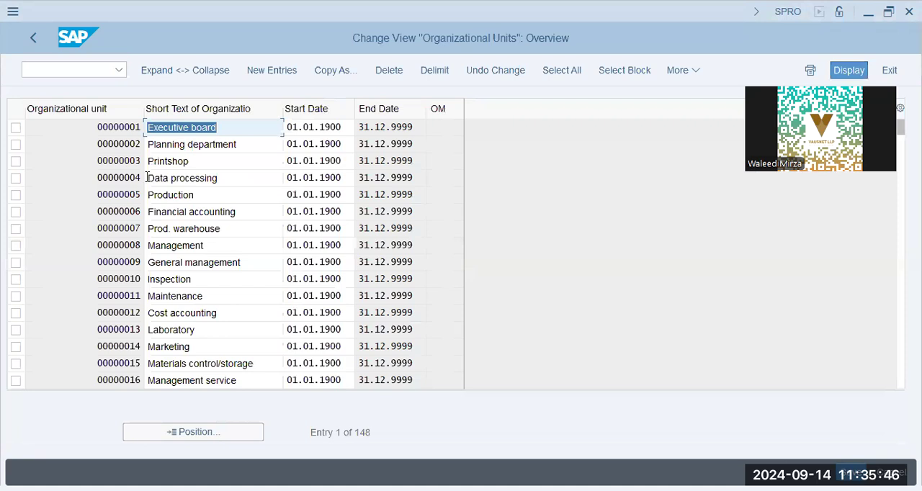
{"action": "left_click", "coordinate": [210, 158]}
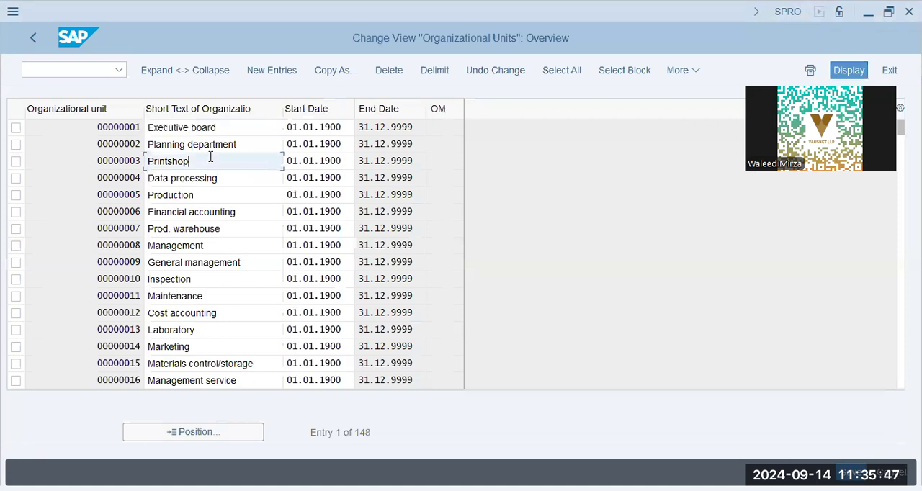
{"action": "left_click", "coordinate": [232, 232]}
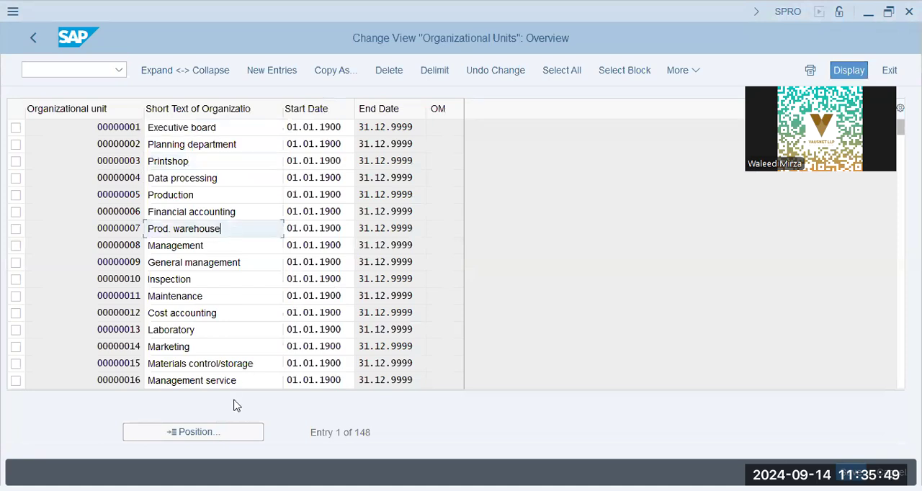
{"action": "left_click", "coordinate": [204, 274]}
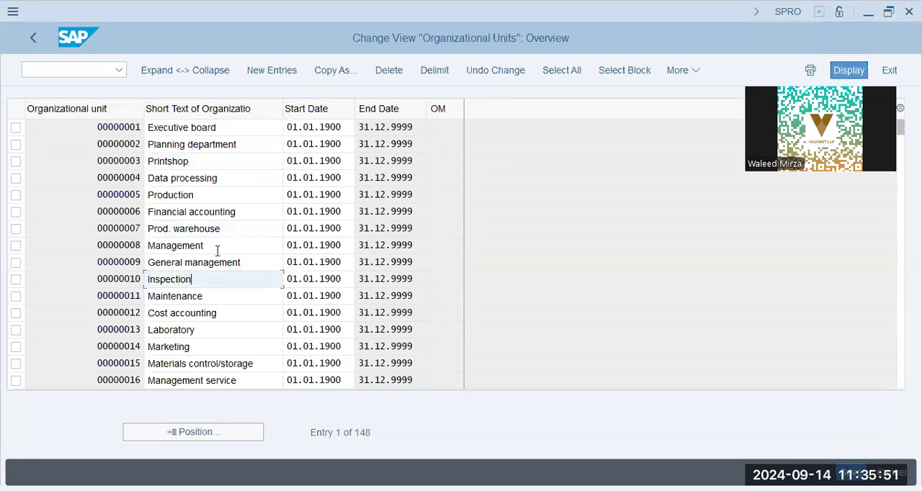
{"action": "left_click", "coordinate": [245, 125]}
{"action": "left_click", "coordinate": [186, 163]}
{"action": "left_click", "coordinate": [252, 292]}
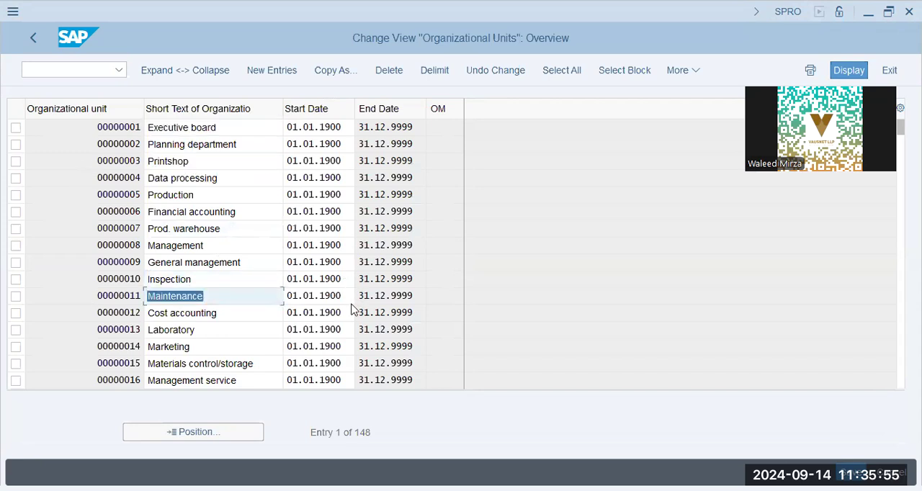
{"action": "left_click", "coordinate": [349, 296]}
{"action": "left_click", "coordinate": [30, 41]}
Step: Open the Jobs activity under Define jobs and examine the job titles and start dates
{"action": "left_click", "coordinate": [133, 343]}
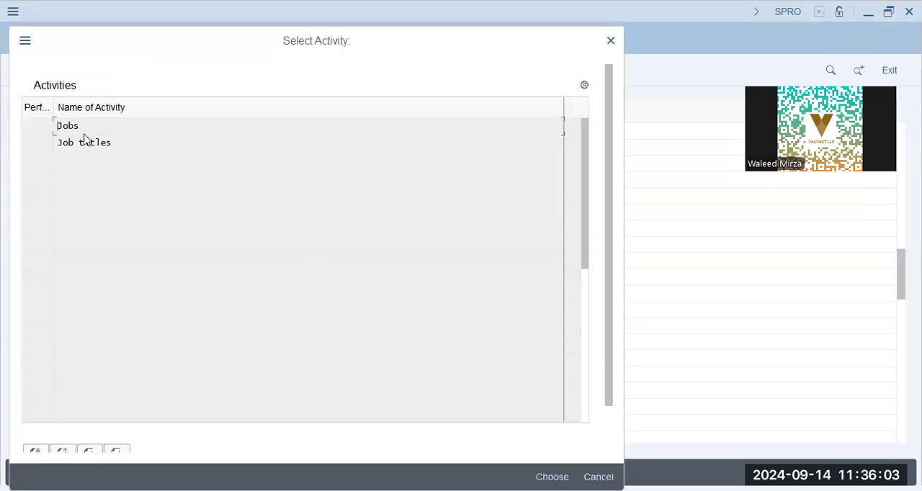
{"action": "double_click", "coordinate": [83, 130]}
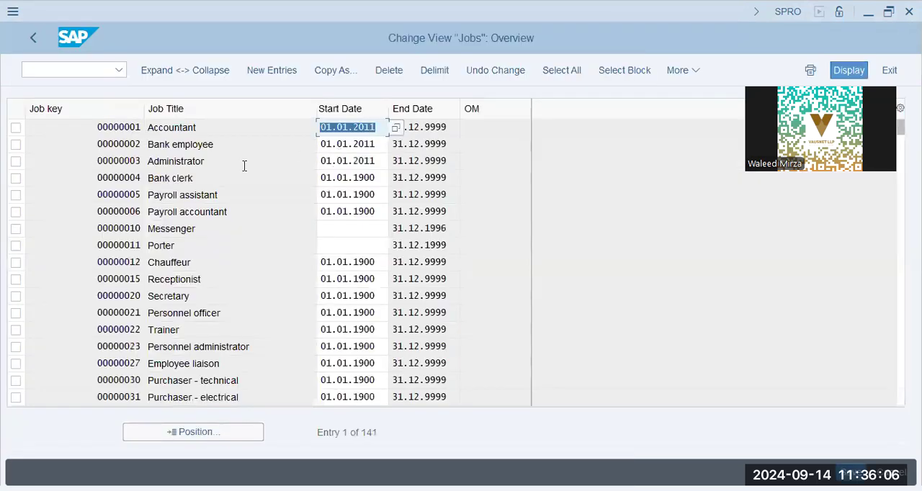
{"action": "left_click", "coordinate": [244, 166]}
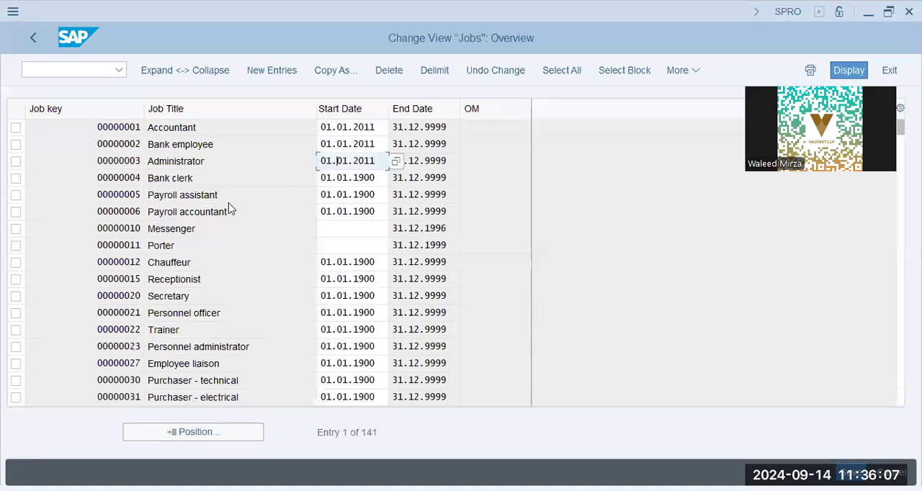
{"action": "left_click", "coordinate": [229, 209]}
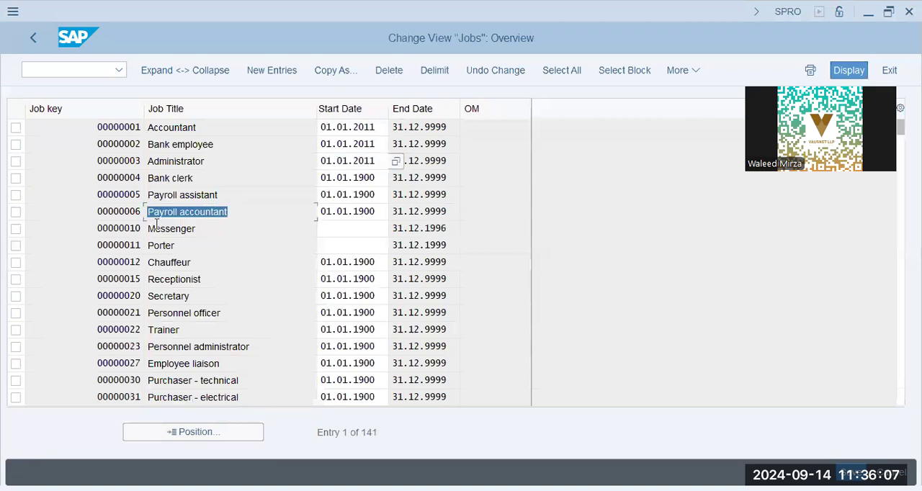
{"action": "left_click", "coordinate": [198, 263]}
{"action": "left_click", "coordinate": [289, 300]}
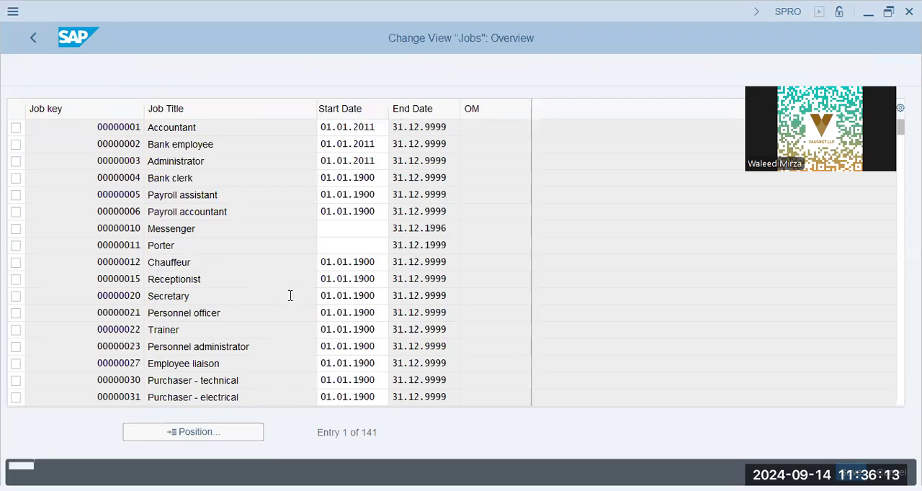
{"action": "left_click", "coordinate": [259, 346]}
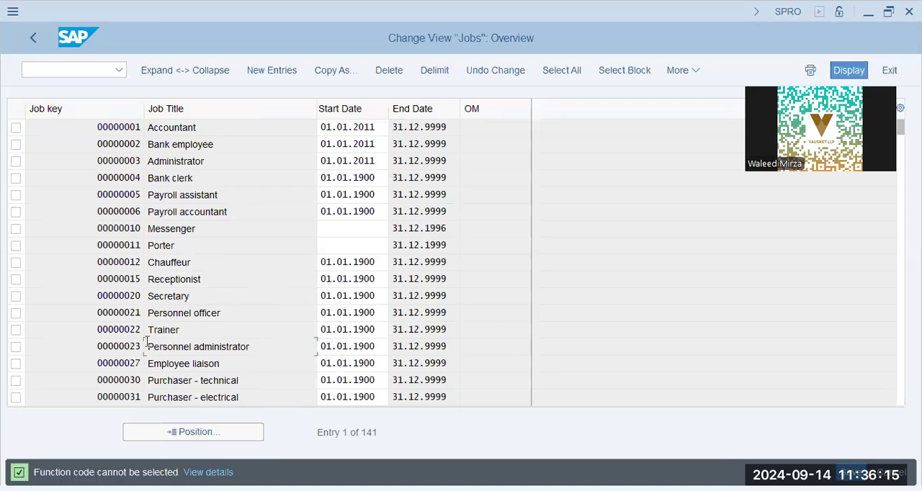
{"action": "left_click", "coordinate": [28, 35]}
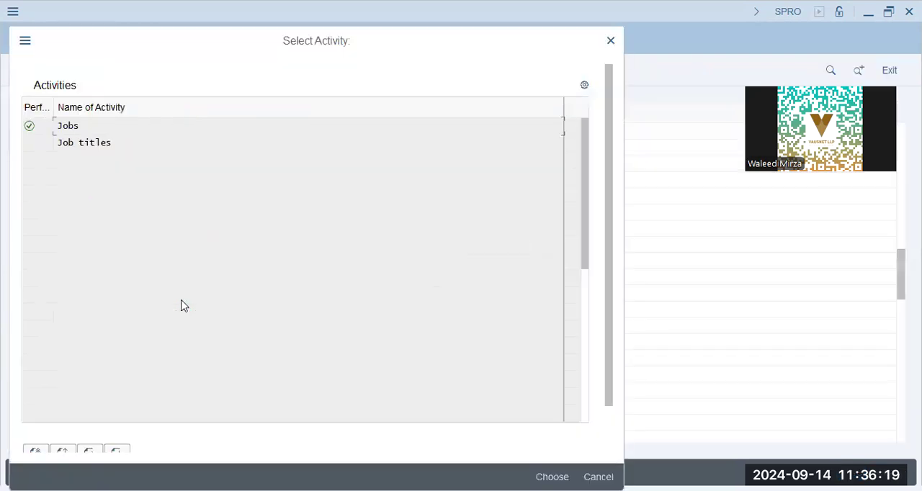
Step: Open the Job titles activity, examine the title entries, and close the activity selection
{"action": "double_click", "coordinate": [84, 142]}
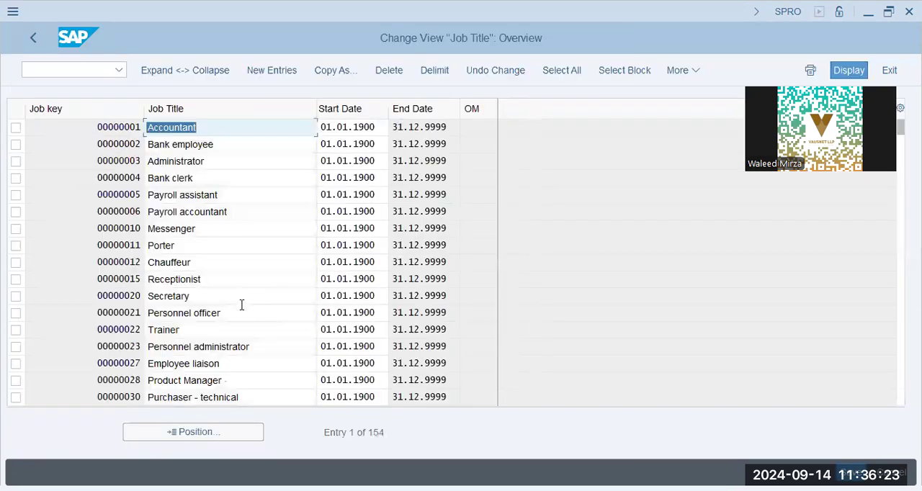
{"action": "left_click_drag", "start_coordinate": [242, 309], "coordinate": [81, 317]}
{"action": "left_click", "coordinate": [231, 315]}
{"action": "scroll", "coordinate": [228, 322], "scroll_direction": "down", "scroll_amount": 3}
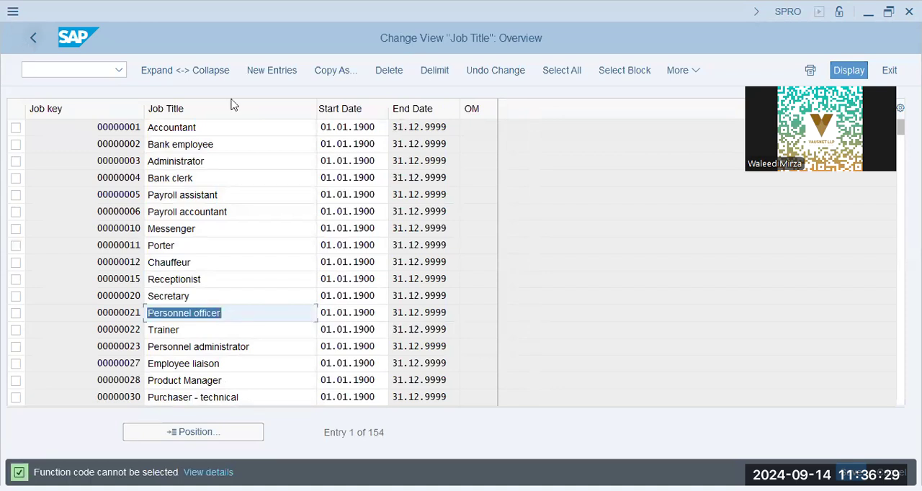
{"action": "key", "text": "F3"}
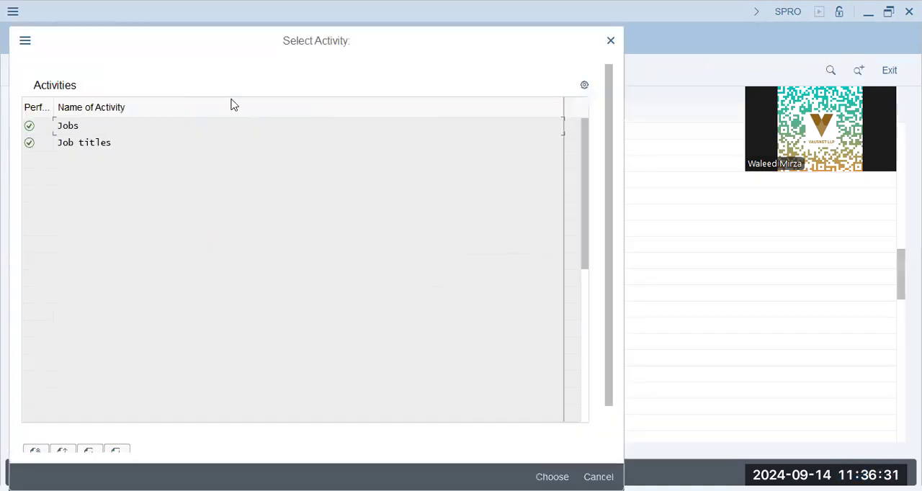
{"action": "key", "text": "Escape"}
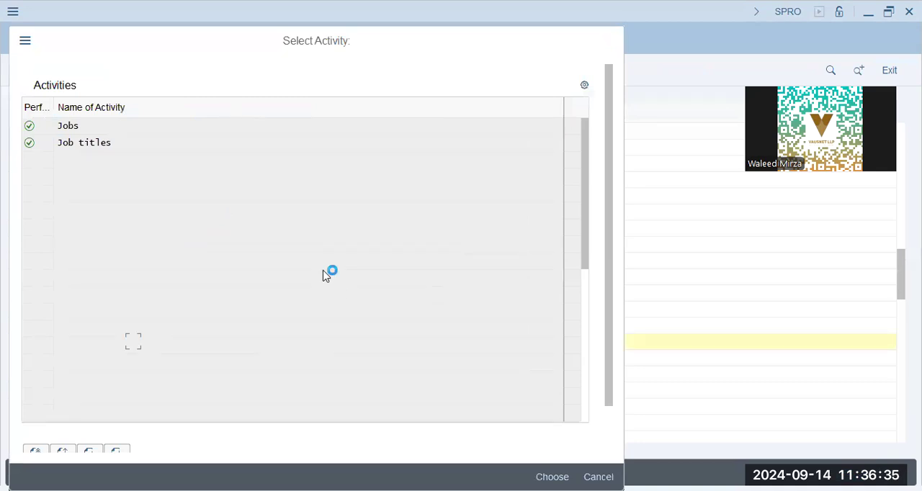
Step: Open Define positions under Organizational Plan and examine the positions' numbers, short texts and validity dates
{"action": "scroll", "coordinate": [290, 330], "scroll_direction": "down", "scroll_amount": 1}
{"action": "left_click", "coordinate": [134, 342]}
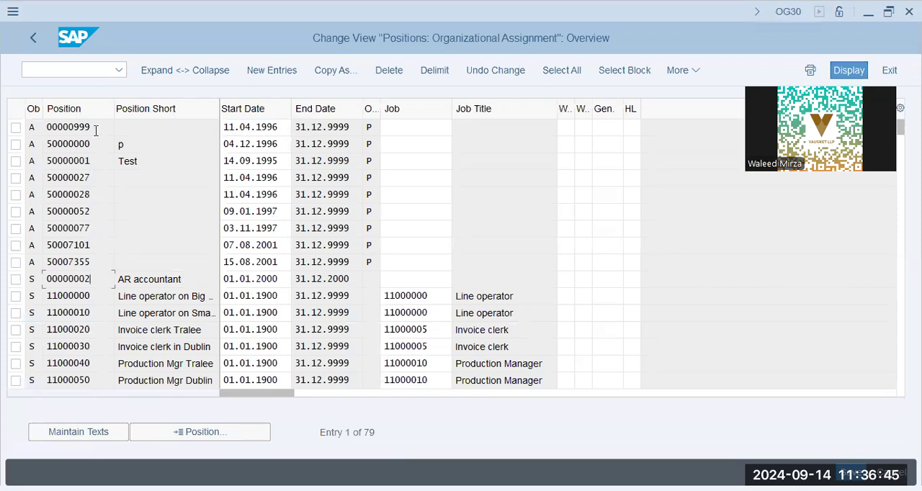
{"action": "left_click", "coordinate": [169, 161]}
{"action": "left_click_drag", "start_coordinate": [185, 281], "coordinate": [80, 286]}
{"action": "left_click", "coordinate": [168, 346]}
{"action": "left_click", "coordinate": [269, 128]}
{"action": "left_click", "coordinate": [330, 271]}
Step: Check which jobs and job titles are assigned to the Line operator and Invoice clerk in Dublin positions
{"action": "left_click", "coordinate": [480, 297]}
{"action": "left_click", "coordinate": [433, 295]}
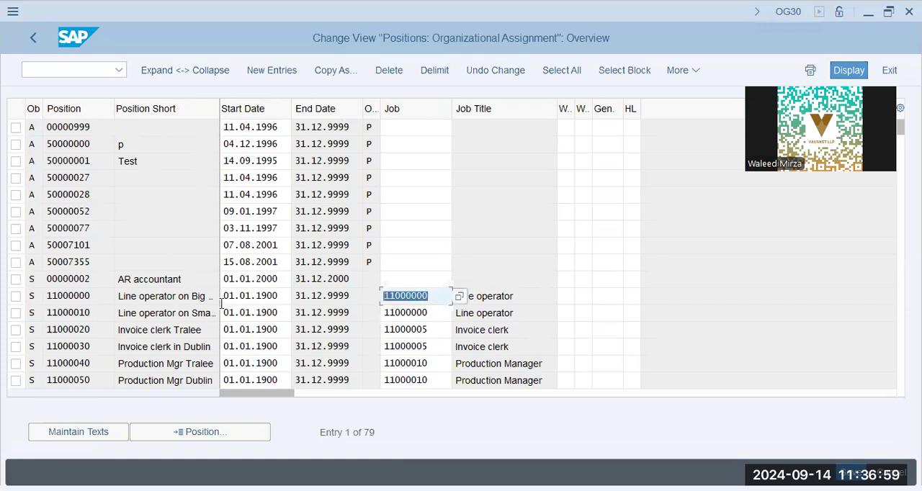
{"action": "left_click_drag", "start_coordinate": [515, 349], "coordinate": [454, 358]}
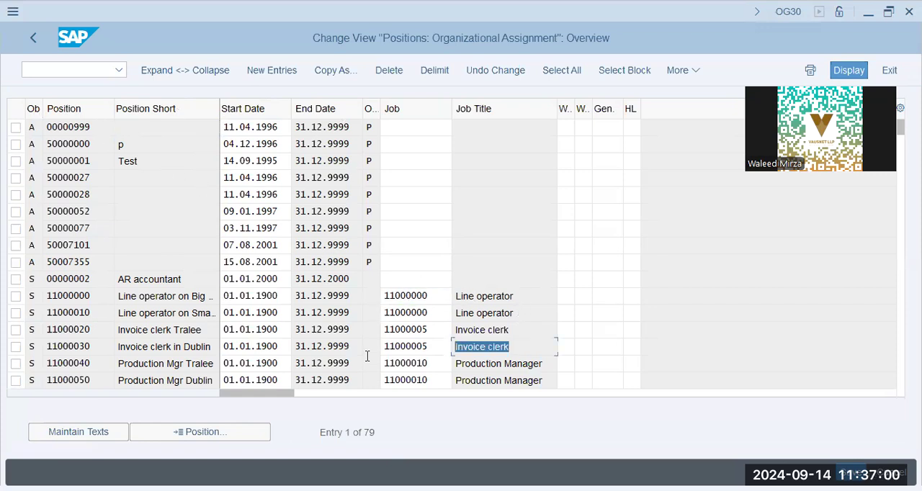
{"action": "left_click", "coordinate": [181, 343]}
{"action": "left_click_drag", "start_coordinate": [511, 348], "coordinate": [456, 350]}
{"action": "left_click", "coordinate": [432, 347]}
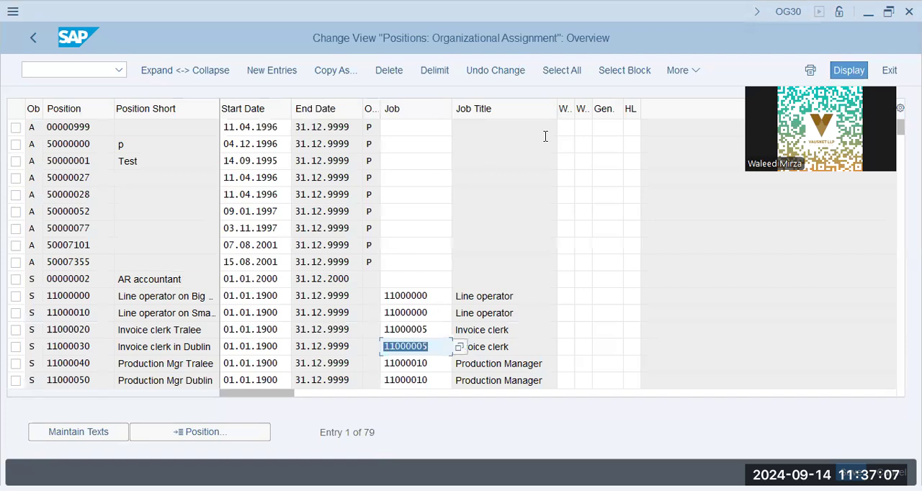
Step: Read the field help for the Maintained in OM indicator on a position from 50000080 onward, and close it
{"action": "scroll", "coordinate": [324, 283], "scroll_direction": "down", "scroll_amount": 5}
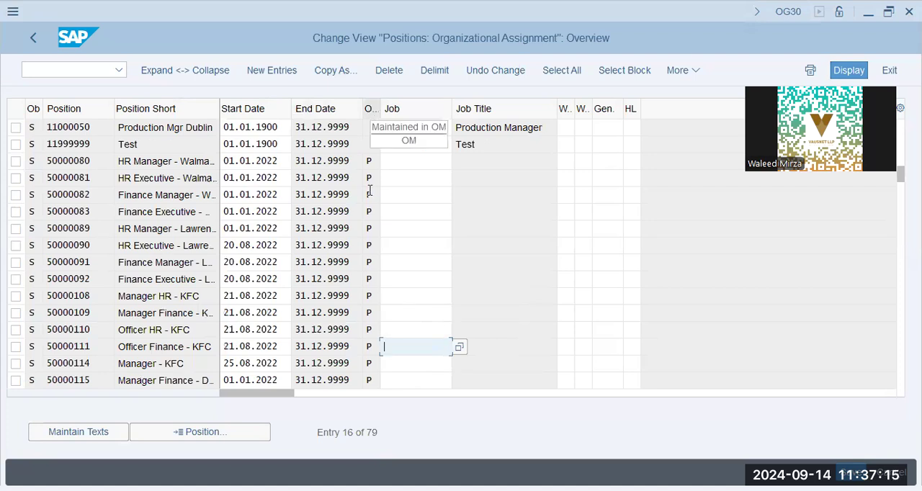
{"action": "left_click", "coordinate": [369, 229]}
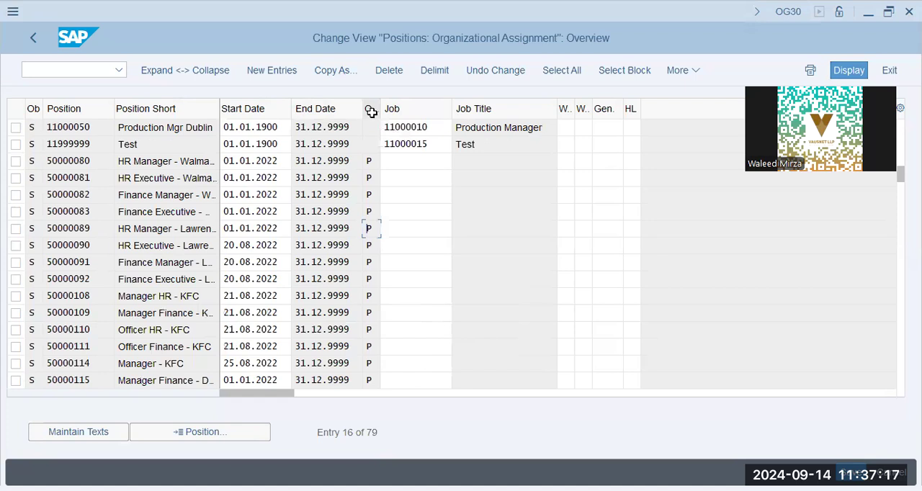
{"action": "left_click", "coordinate": [374, 196]}
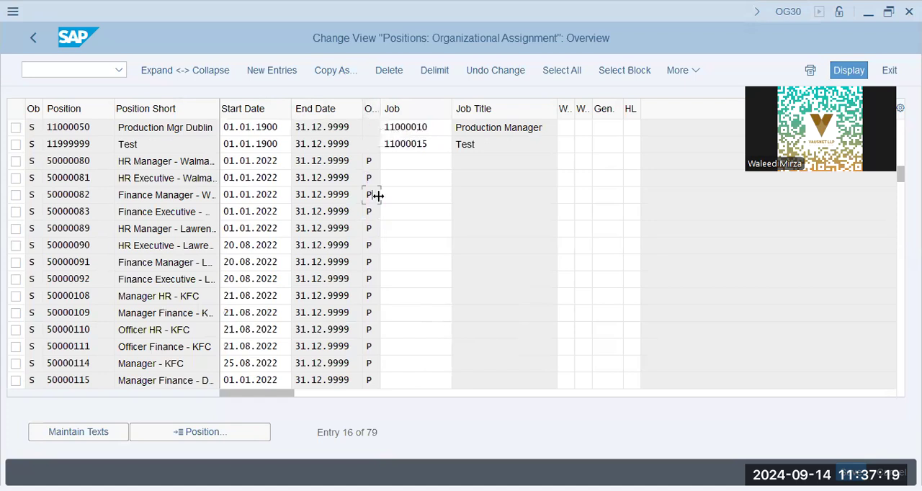
{"action": "key", "text": "F1"}
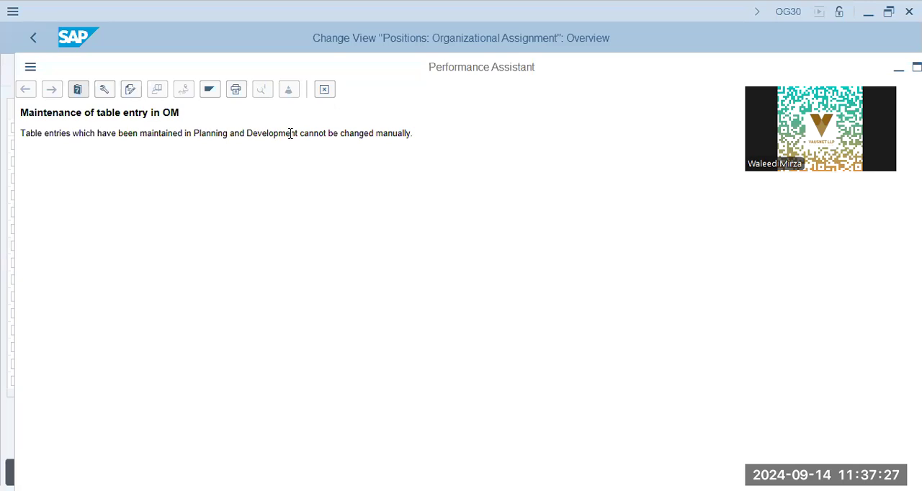
{"action": "key", "text": "Escape"}
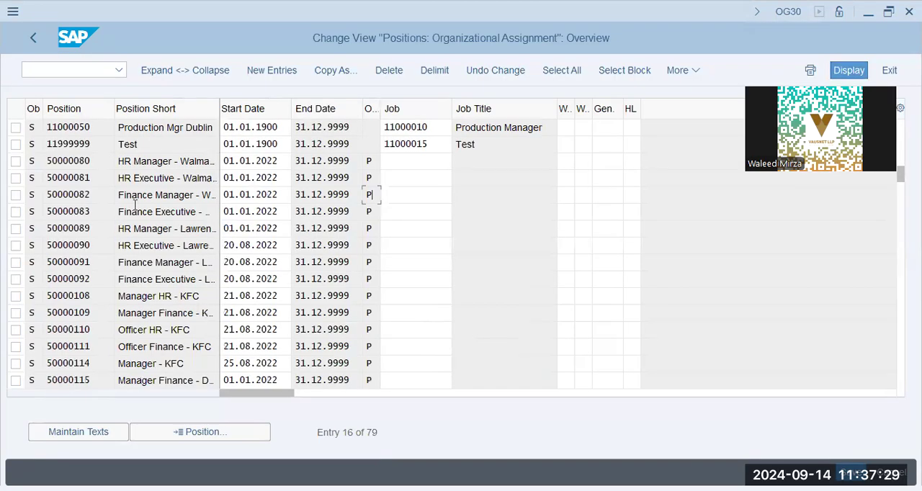
Step: Compare the Job fields of the OM-maintained positions with the Test position, and return to the IMG structure
{"action": "left_click", "coordinate": [149, 363]}
{"action": "left_click", "coordinate": [420, 177]}
{"action": "left_click", "coordinate": [418, 194]}
{"action": "left_click", "coordinate": [414, 212]}
{"action": "left_click", "coordinate": [415, 229]}
{"action": "left_click", "coordinate": [417, 262]}
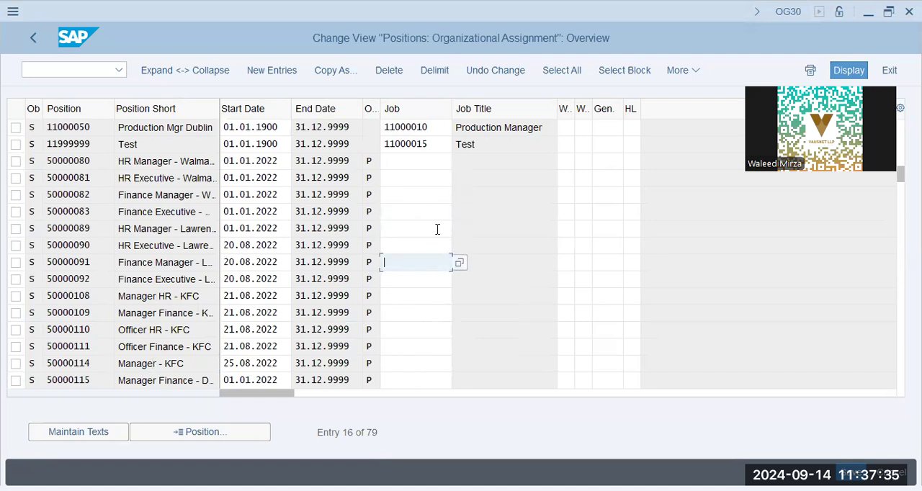
{"action": "double_click", "coordinate": [491, 140]}
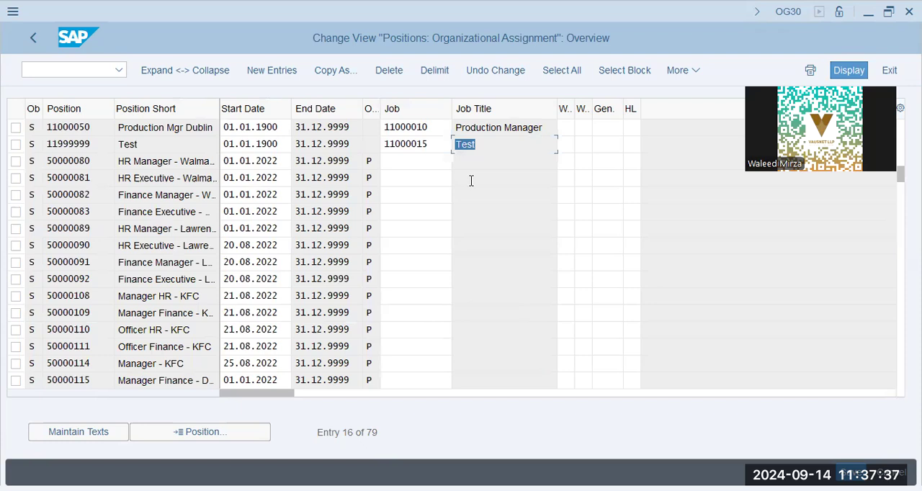
{"action": "left_click", "coordinate": [434, 196]}
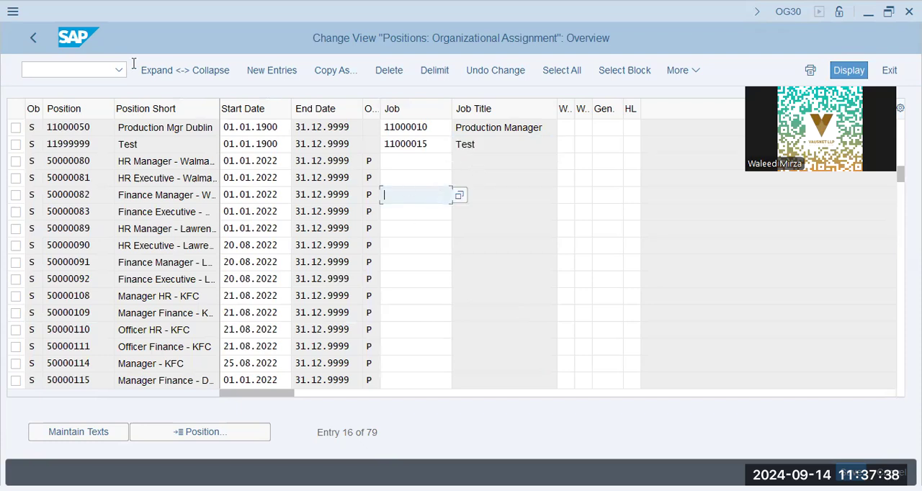
{"action": "left_click", "coordinate": [30, 48]}
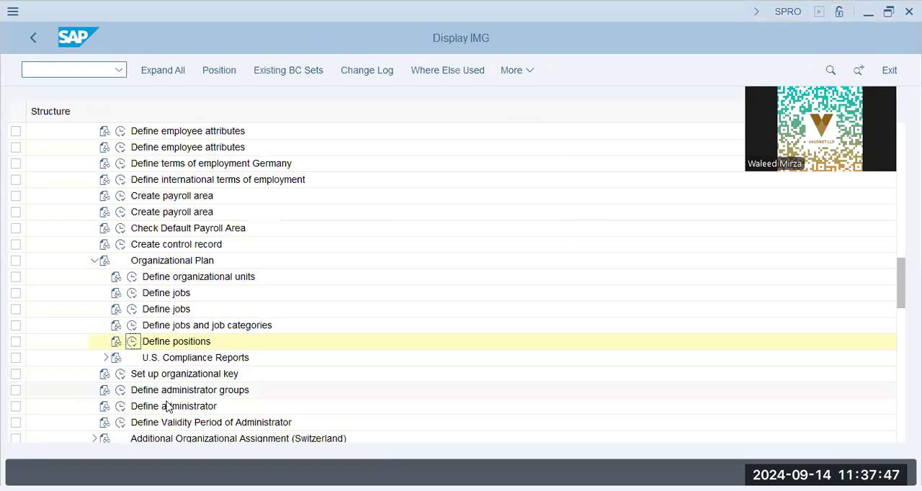
Step: Open the Define administrator activity and start new entries in the Administrators view
{"action": "left_click", "coordinate": [120, 406]}
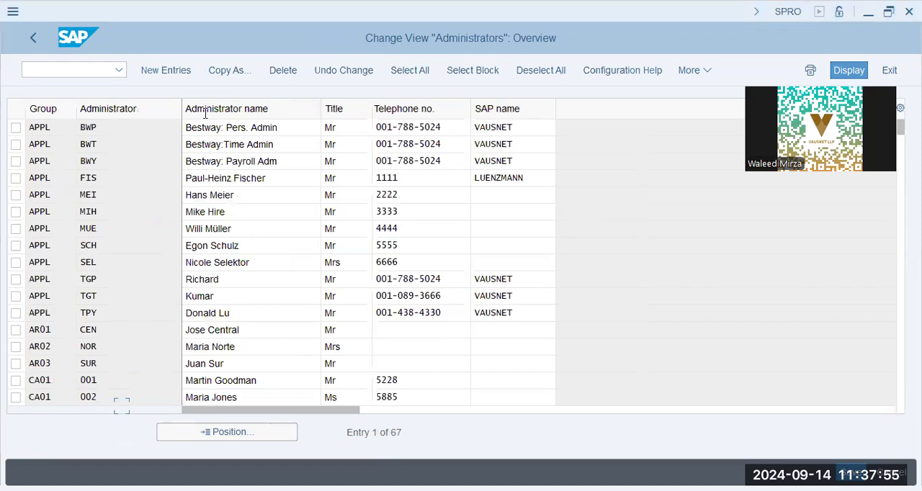
{"action": "left_click", "coordinate": [166, 69]}
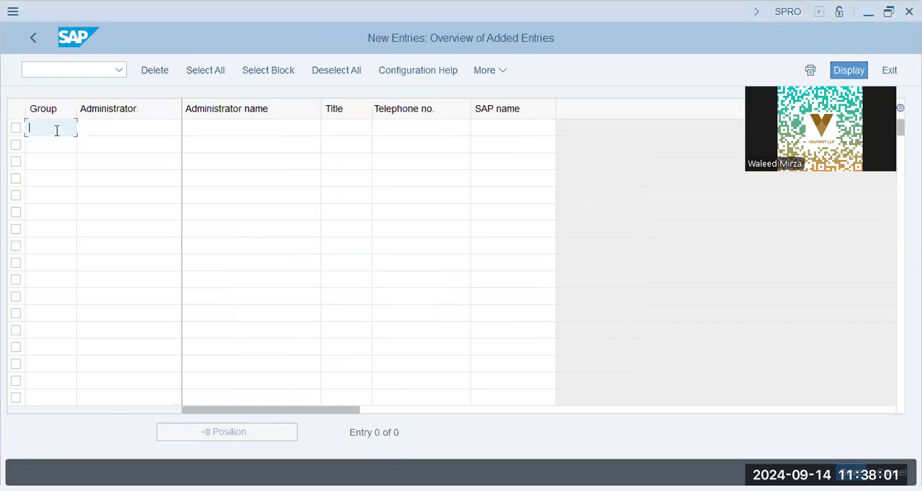
{"action": "left_click", "coordinate": [101, 129]}
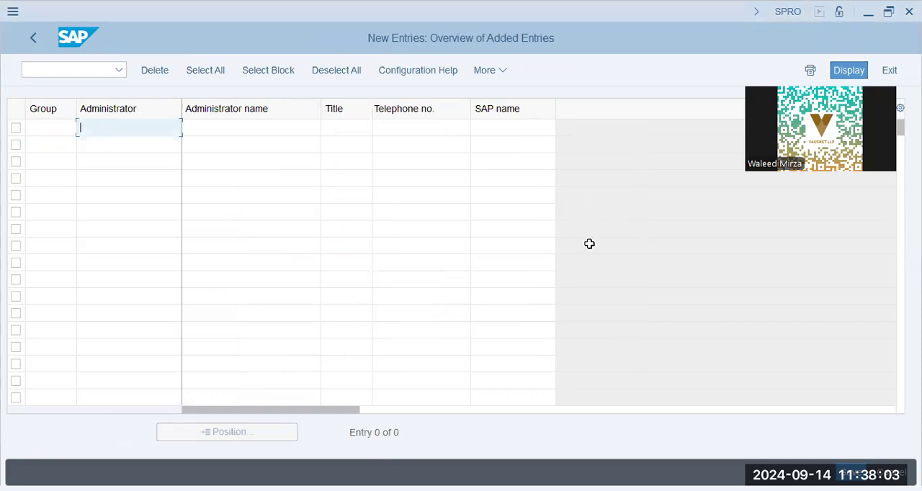
Step: Enter group appl and administrator code HNP in the first new row
{"action": "key", "text": "alt+Tab"}
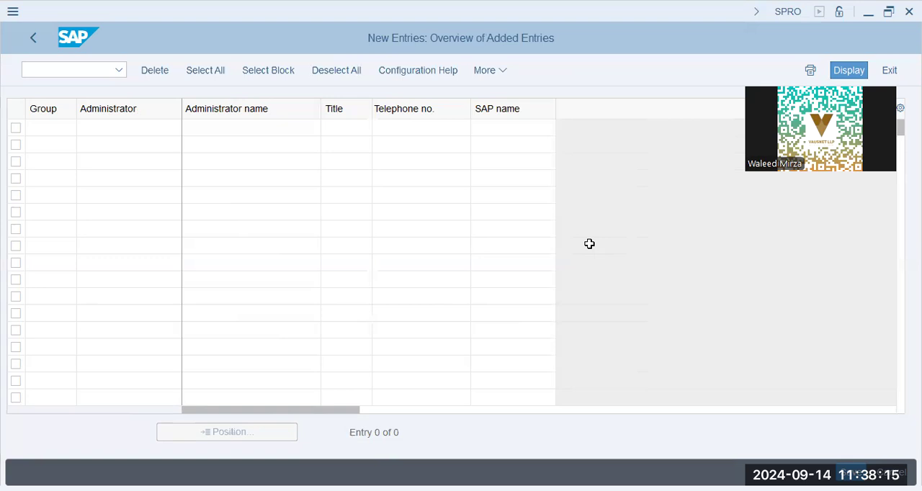
{"action": "type", "text": "ppl"}
{"action": "key", "text": "Tab"}
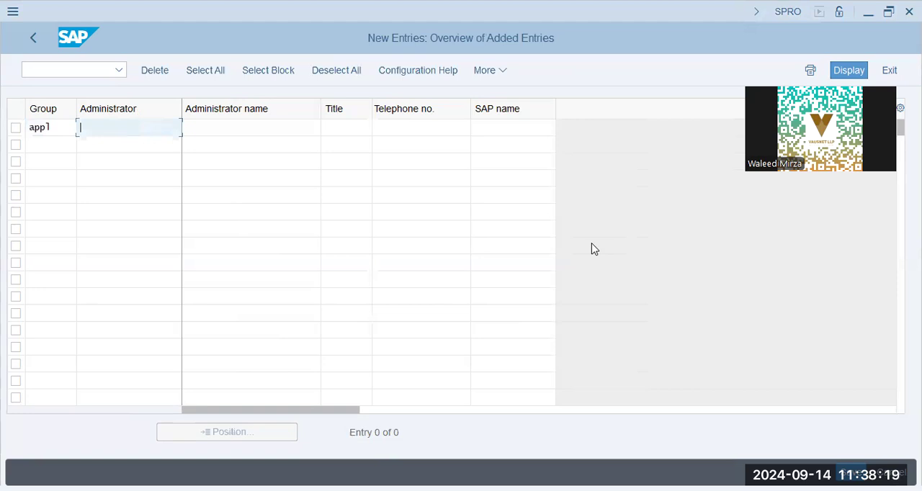
{"action": "type", "text": "HNP"}
{"action": "key", "text": "Tab"}
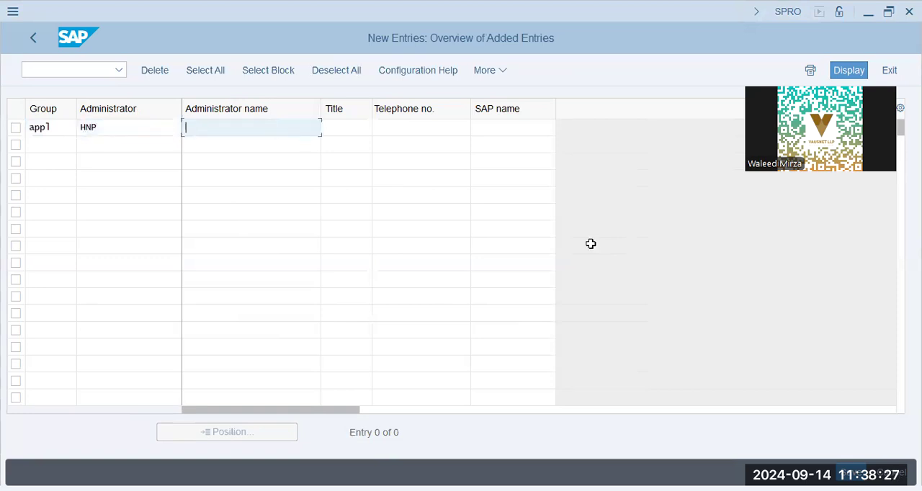
Step: Fill in the administrator's name, title Mr and SAP name for the HNP entry
{"action": "key", "text": "alt+Tab"}
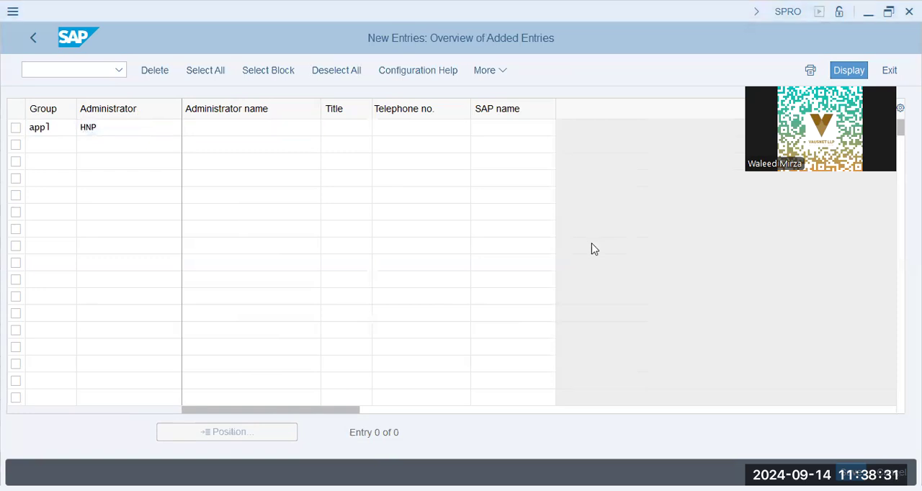
{"action": "key", "text": "alt+Tab"}
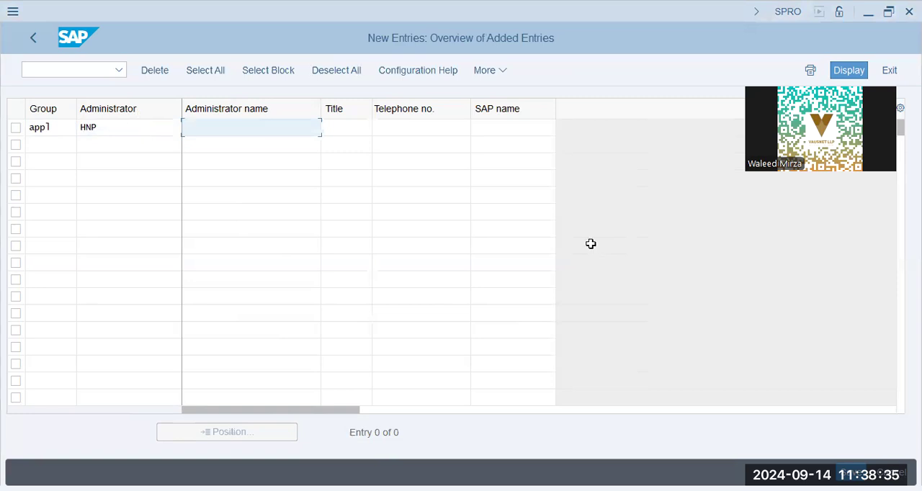
{"action": "key", "text": "alt+Tab"}
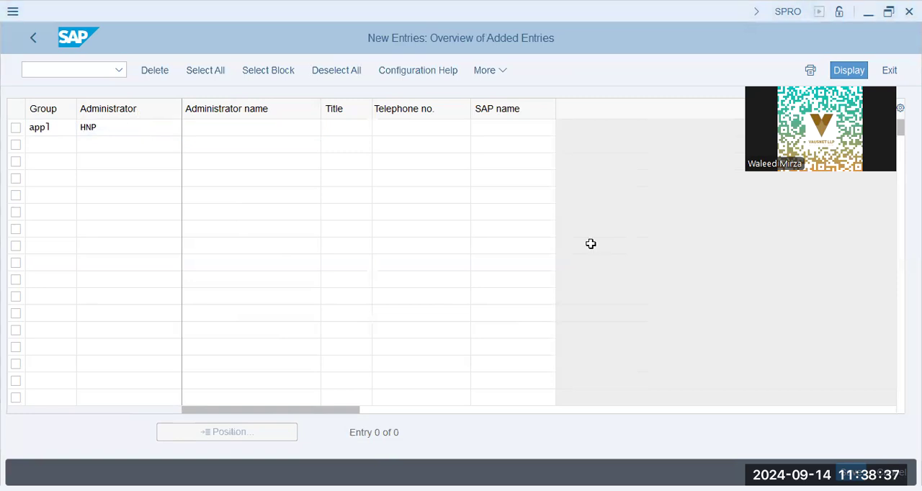
{"action": "key", "text": "alt+Tab"}
{"action": "type", "text": "Jim"}
{"action": "key", "text": "Tab"}
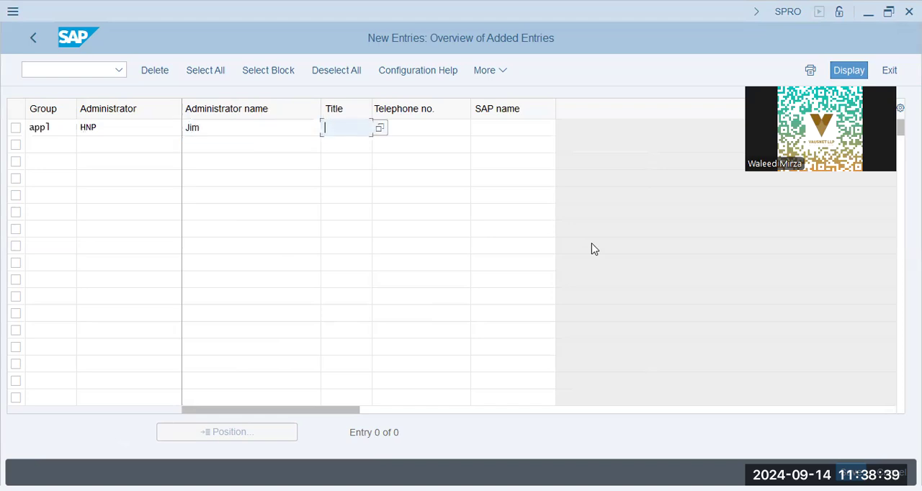
{"action": "type", "text": "Mr"}
{"action": "key", "text": "Tab"}
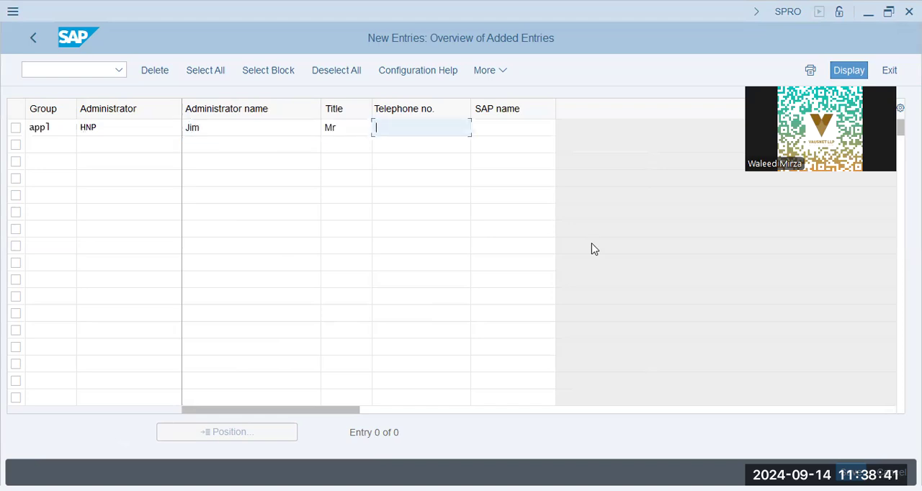
{"action": "key", "text": "Tab"}
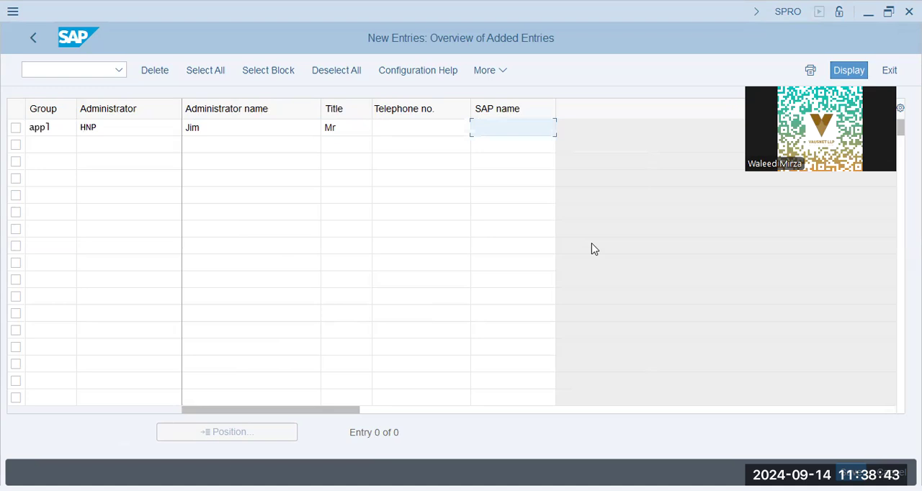
{"action": "type", "text": "Jim"}
{"action": "key", "text": "Tab"}
Step: Enter group appl and administrator code HNT in the second new row
{"action": "type", "text": "appl"}
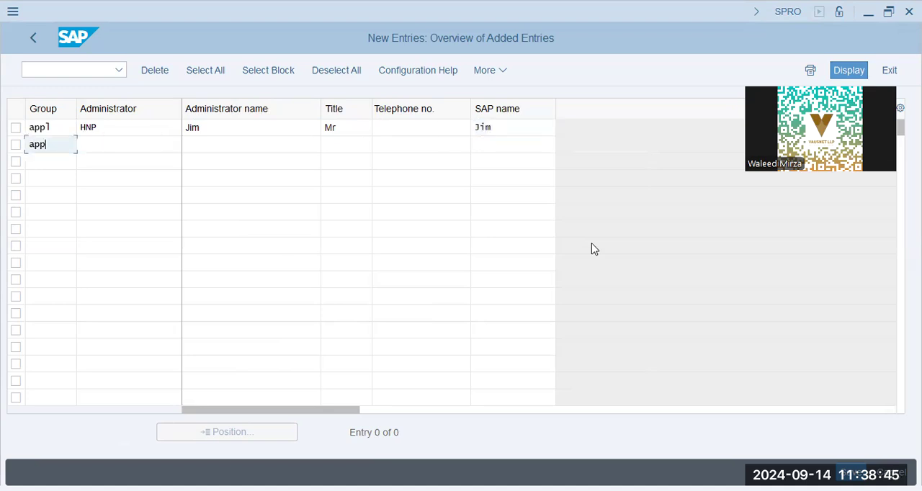
{"action": "key", "text": "Tab"}
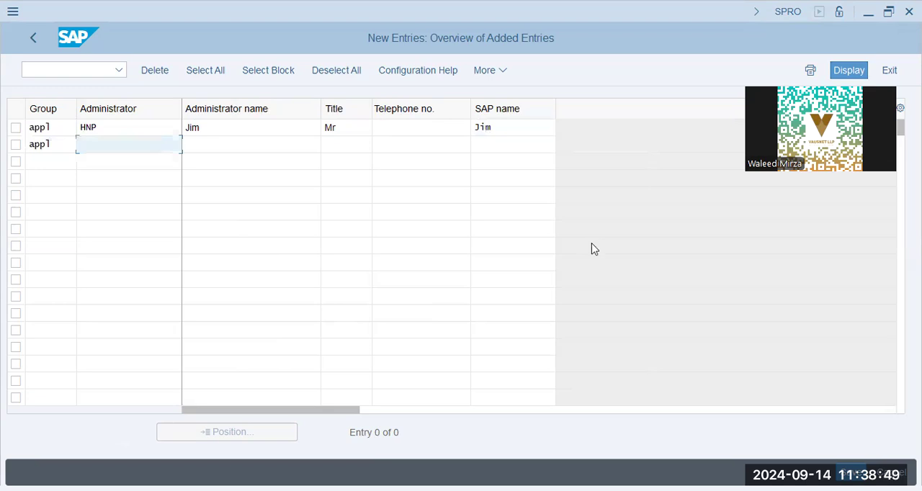
{"action": "type", "text": "HNT"}
{"action": "key", "text": "Tab"}
Step: Fill in the administrator's name and title Mr for the HNT entry
{"action": "key", "text": "Up"}
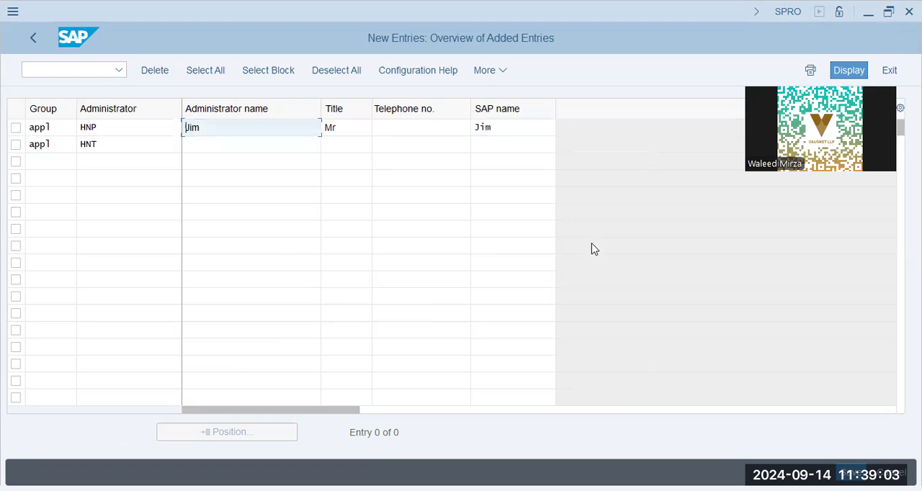
{"action": "key", "text": "Down"}
{"action": "type", "text": "Tim"}
{"action": "key", "text": "Tab"}
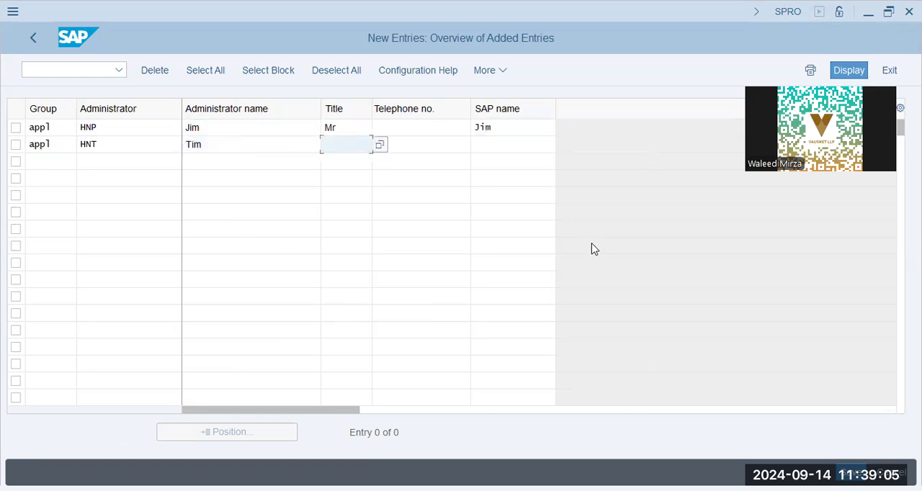
{"action": "type", "text": "Mr"}
{"action": "key", "text": "Tab"}
{"action": "key", "text": "Tab"}
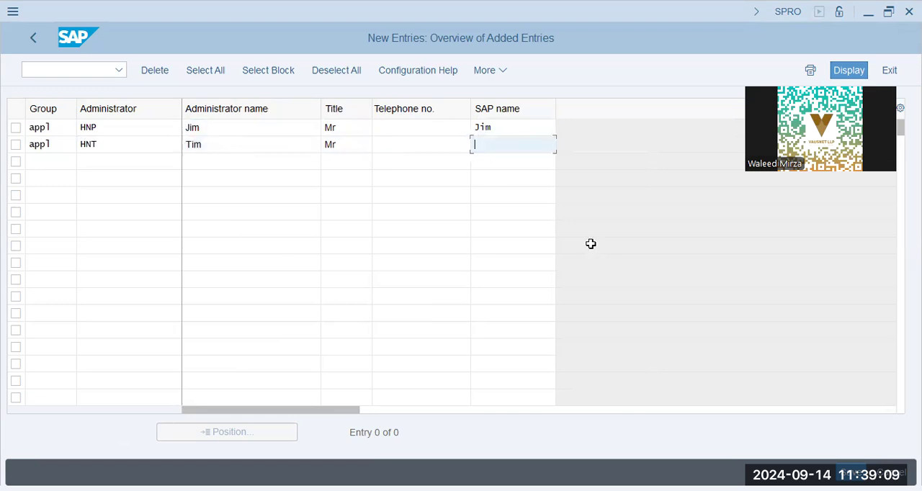
Step: Clear the SAP name of the HNP entry
{"action": "key", "text": "alt+Tab"}
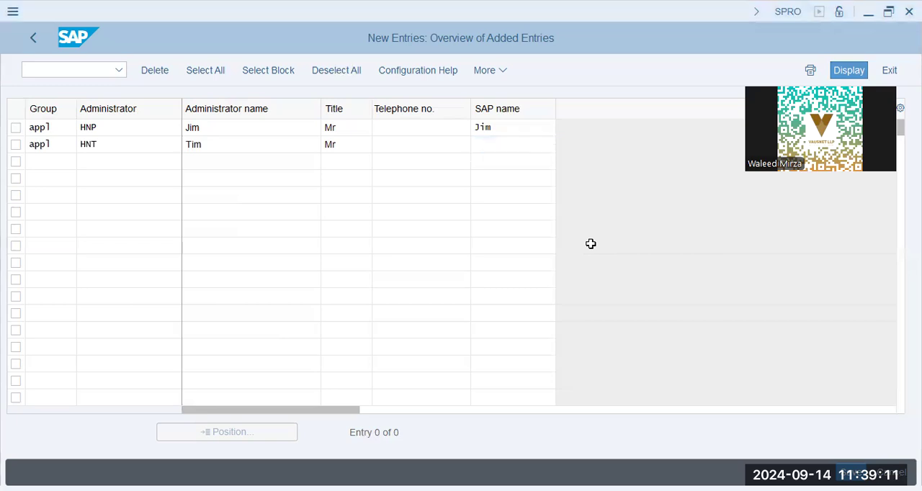
{"action": "key", "text": "alt+Tab"}
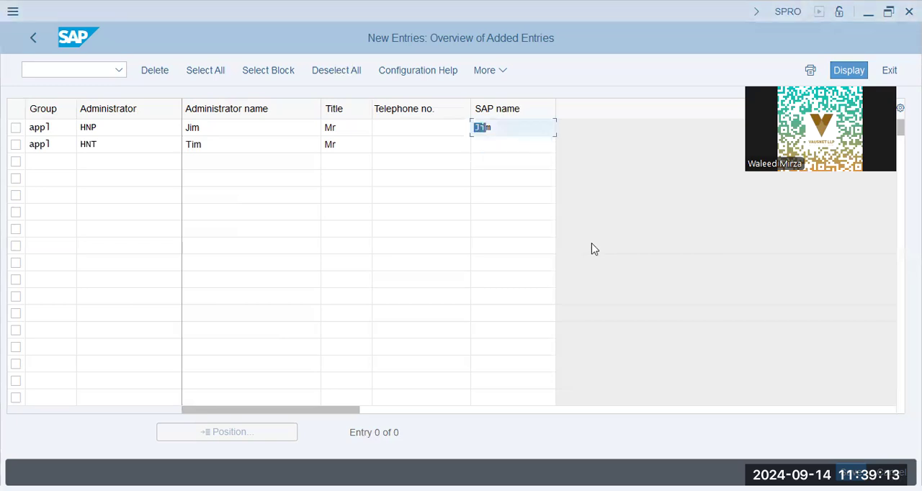
{"action": "key", "text": "BackSpace"}
{"action": "key", "text": "alt+Tab"}
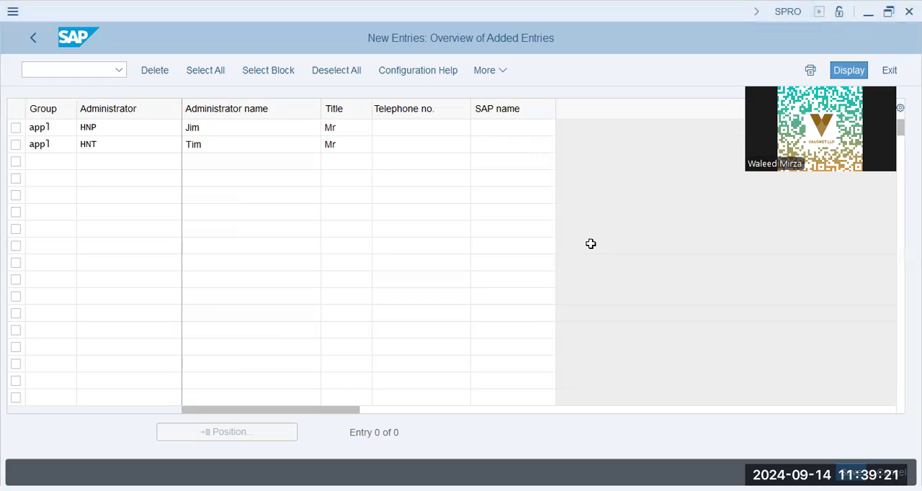
Step: Enter group appl and administrator code HNY in the third new row
{"action": "left_click", "coordinate": [50, 162]}
{"action": "type", "text": "aapl"}
{"action": "key", "text": "BackSpace"}
{"action": "key", "text": "BackSpace"}
{"action": "key", "text": "BackSpace"}
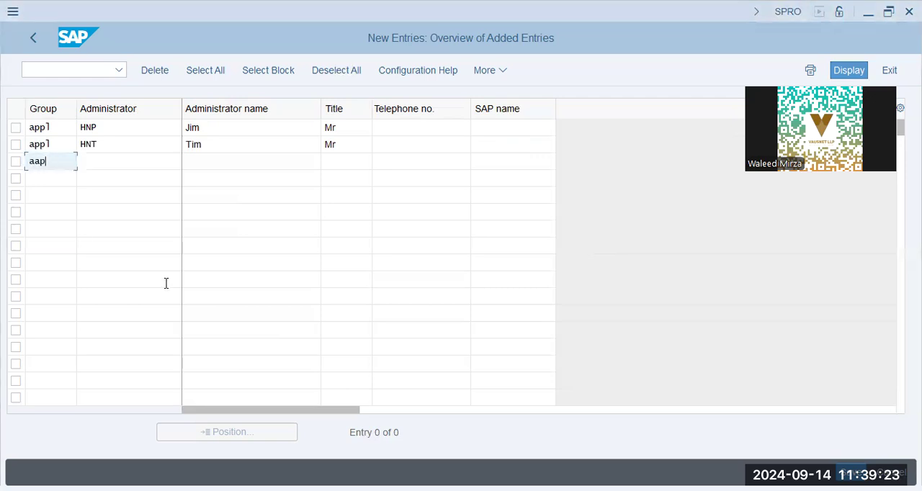
{"action": "type", "text": "ppl"}
{"action": "key", "text": "Tab"}
{"action": "type", "text": "HN"}
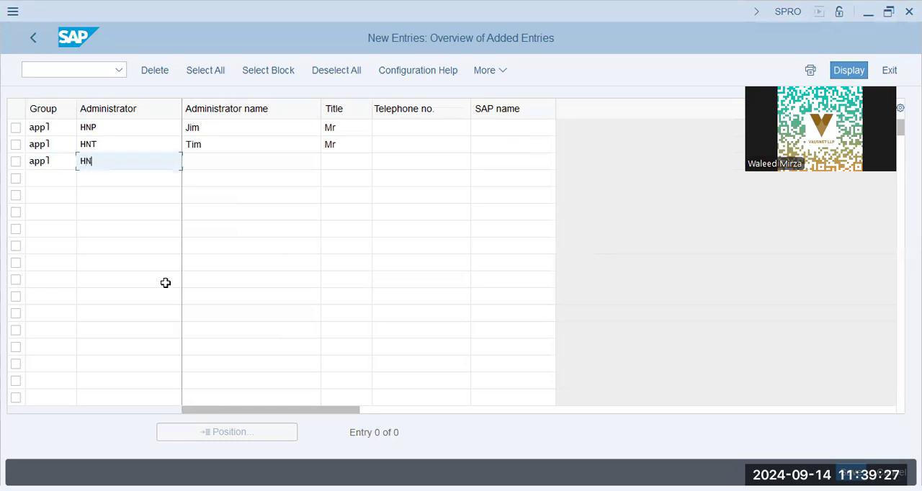
{"action": "key", "text": "alt+Tab"}
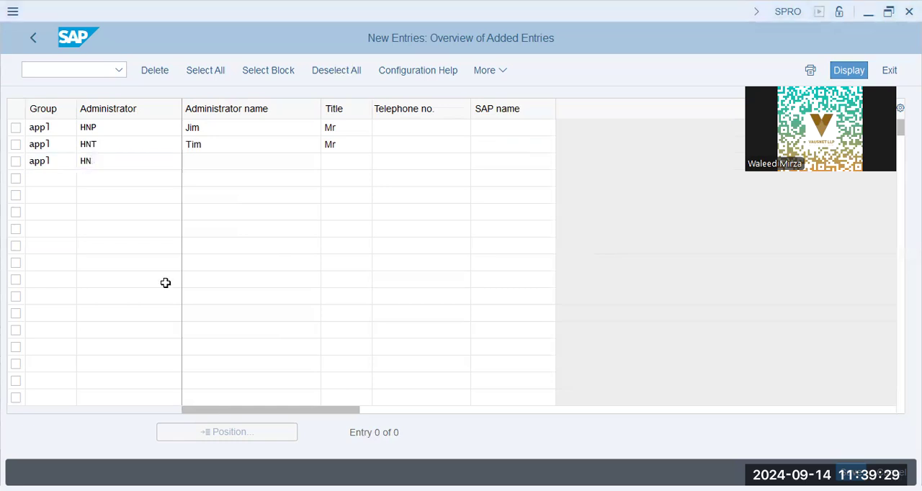
{"action": "key", "text": "alt+Tab"}
{"action": "type", "text": "Y"}
{"action": "key", "text": "Tab"}
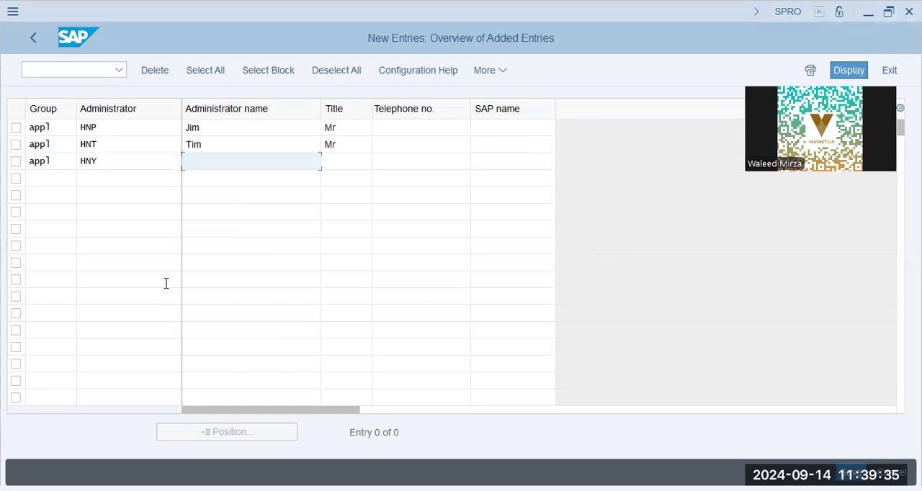
Step: Fill in the administrator's name and title Mr for the HNY entry, and confirm the new entries
{"action": "type", "text": "Vim"}
{"action": "key", "text": "Tab"}
{"action": "key", "text": "Tab"}
{"action": "key", "text": "Tab"}
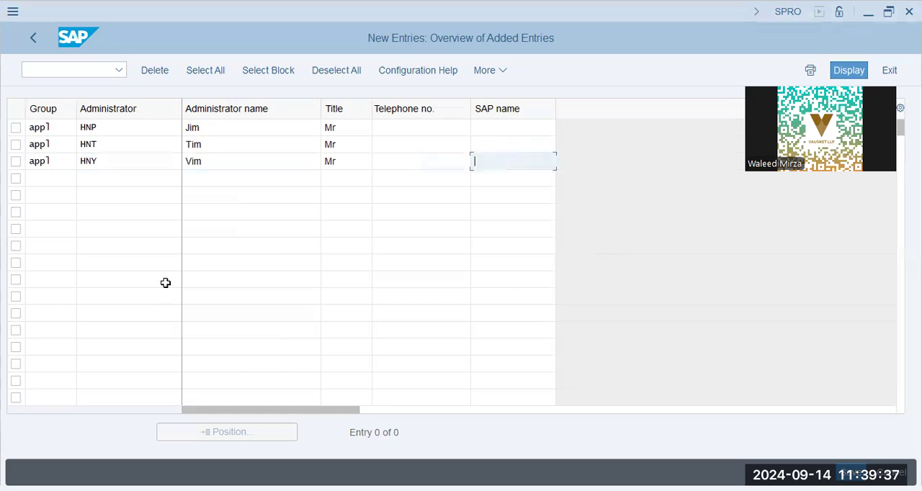
{"action": "key", "text": "alt+Tab"}
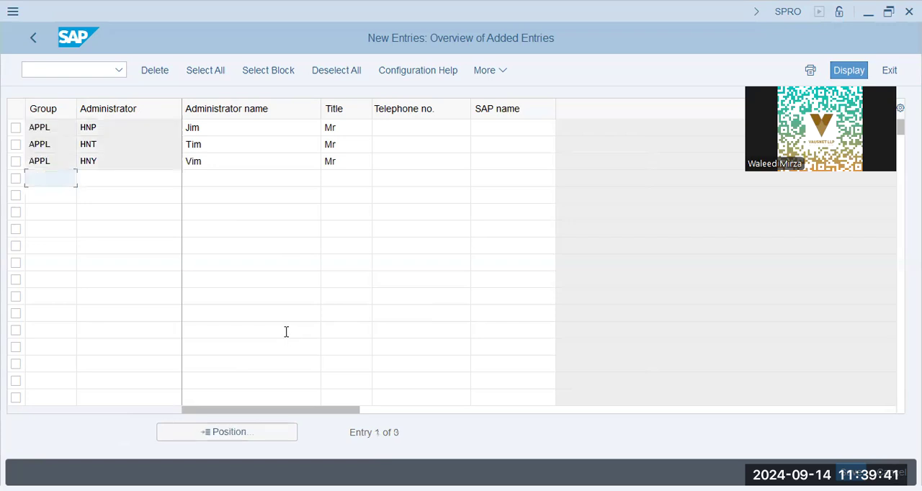
{"action": "left_click", "coordinate": [214, 140]}
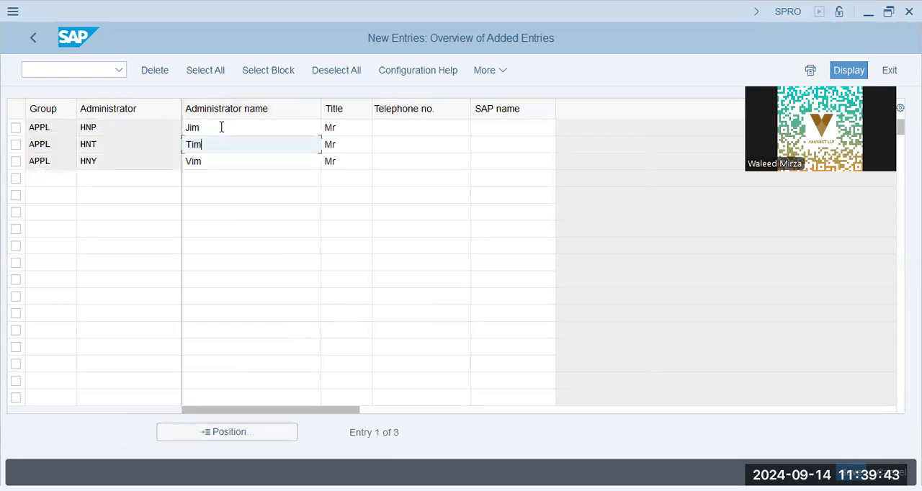
{"action": "left_click", "coordinate": [220, 127]}
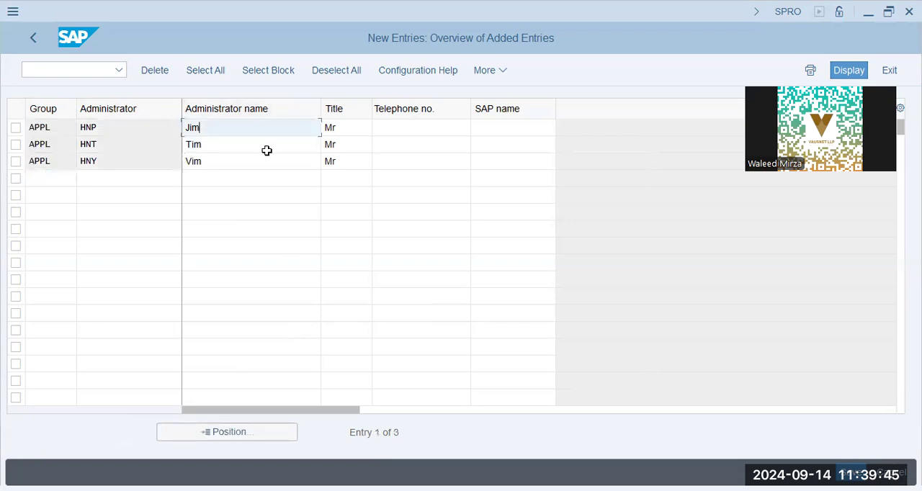
{"action": "key", "text": "alt+Tab"}
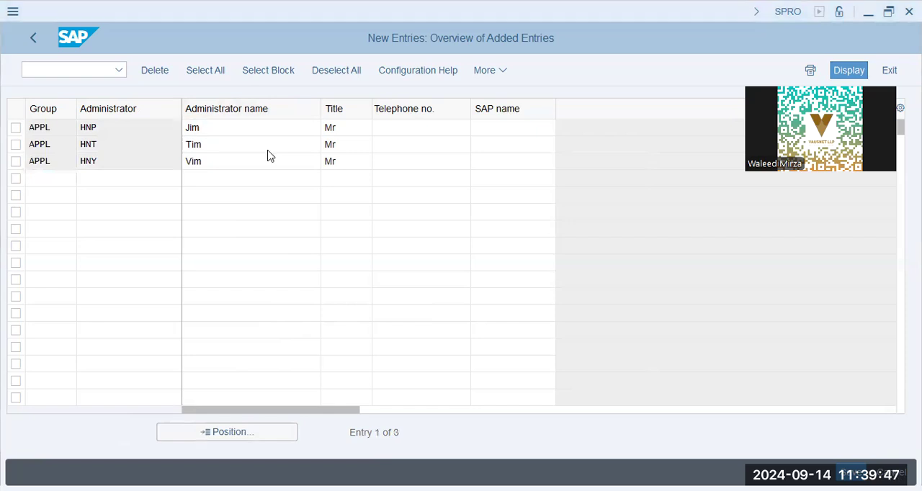
{"action": "key", "text": "alt+Tab"}
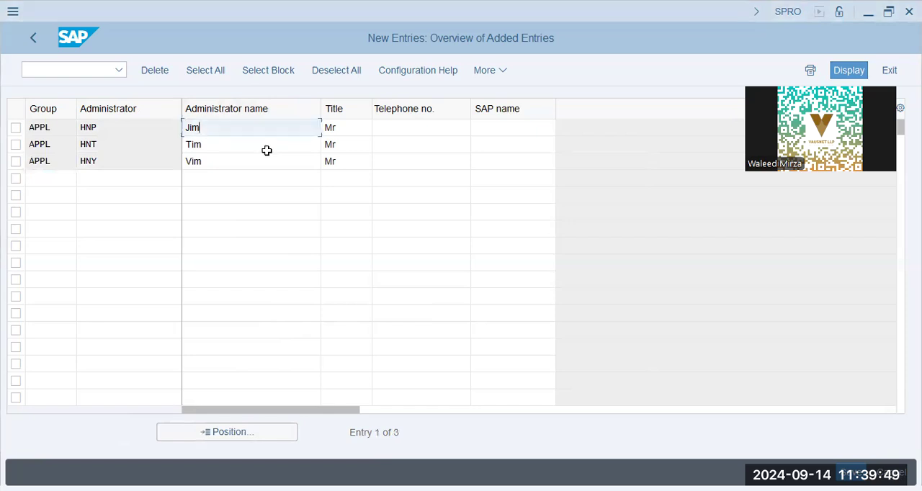
{"action": "key", "text": "alt+Tab"}
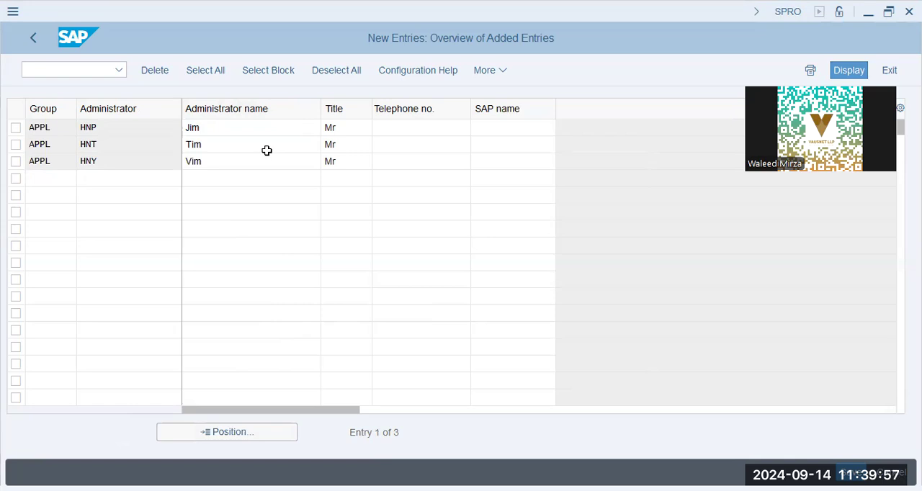
Step: Return to the Administrators overview, look up HNP in the positioning dialog's group value list, and check the new entries in the table
{"action": "left_click", "coordinate": [28, 41]}
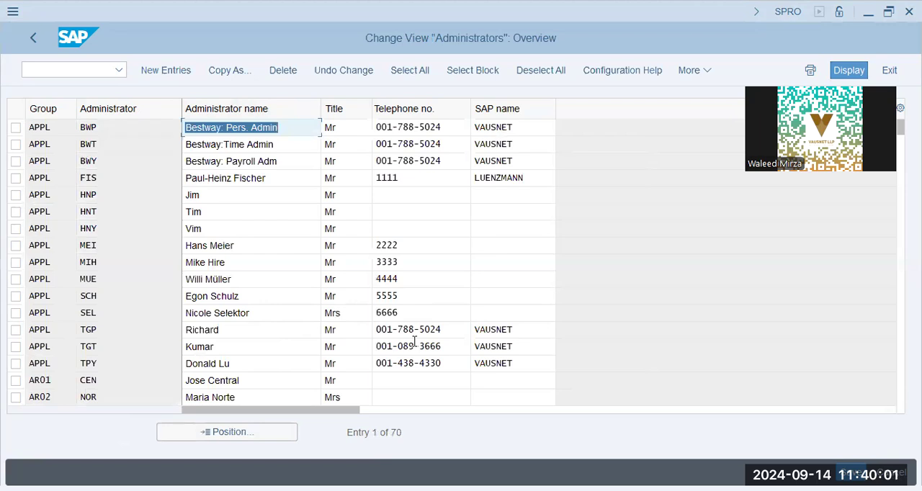
{"action": "left_click", "coordinate": [247, 439]}
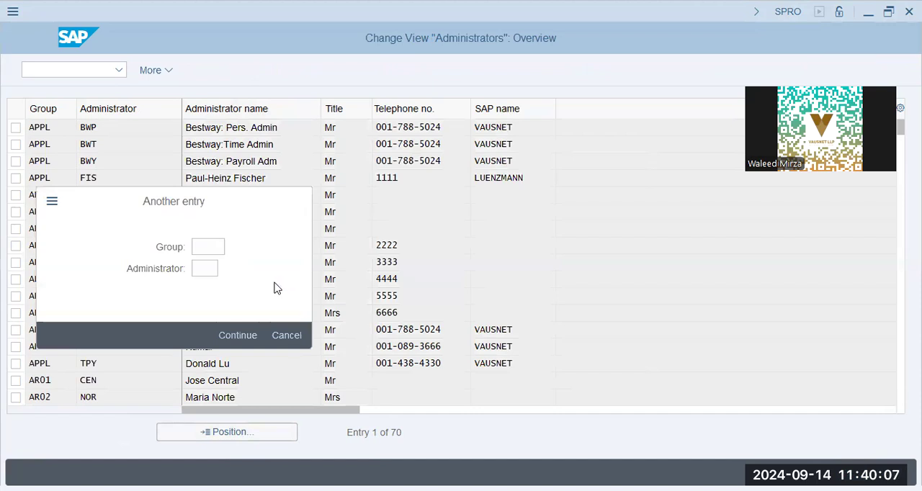
{"action": "key", "text": "F4"}
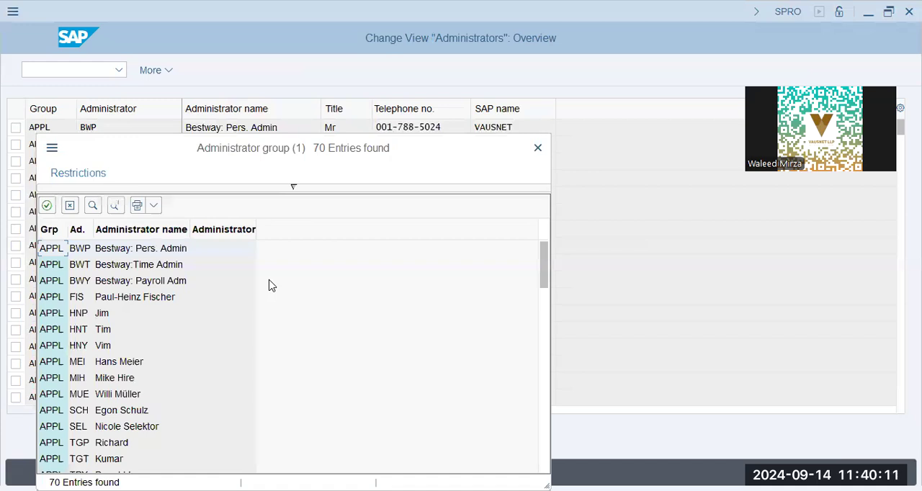
{"action": "left_click", "coordinate": [98, 314]}
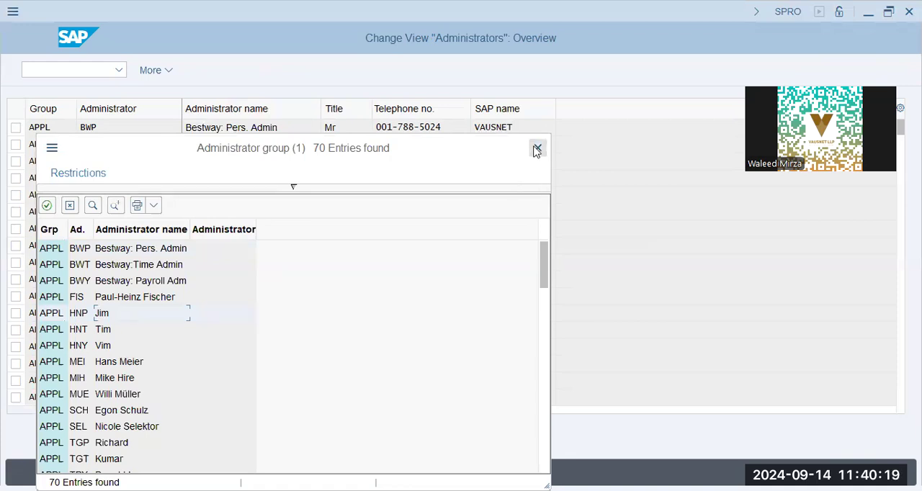
{"action": "double_click", "coordinate": [88, 315]}
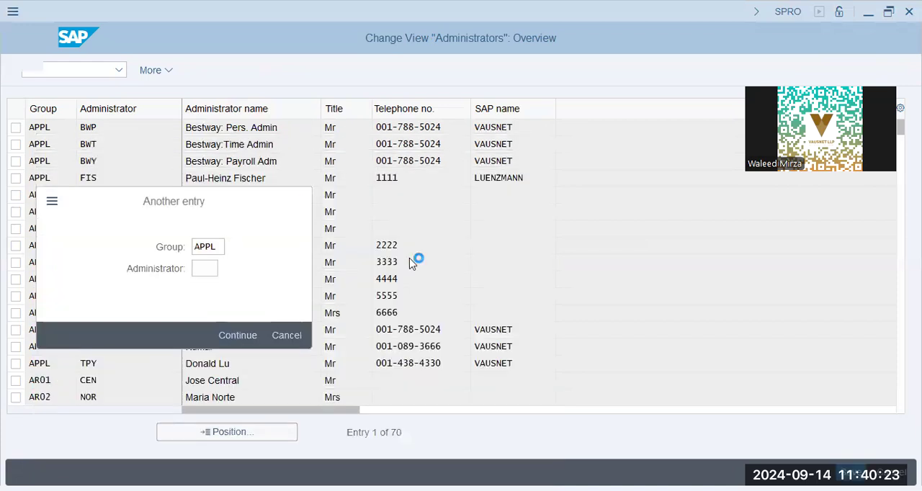
{"action": "left_click", "coordinate": [264, 249]}
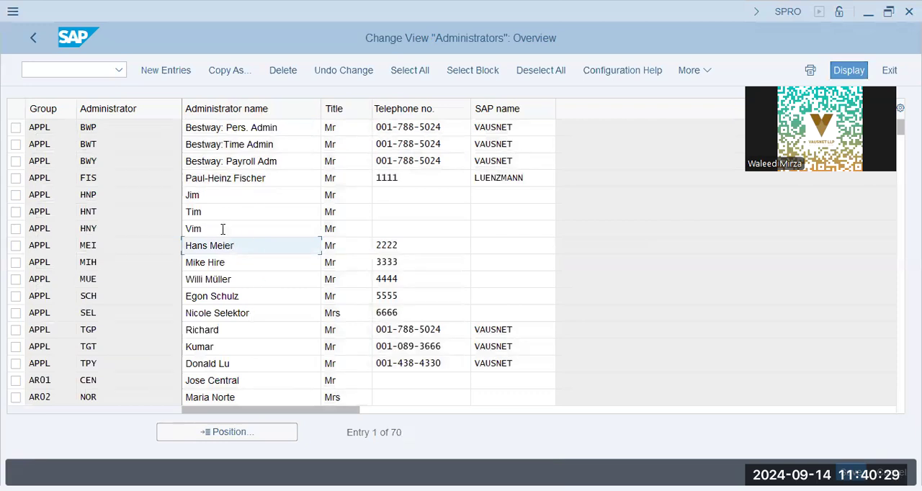
{"action": "left_click", "coordinate": [224, 193]}
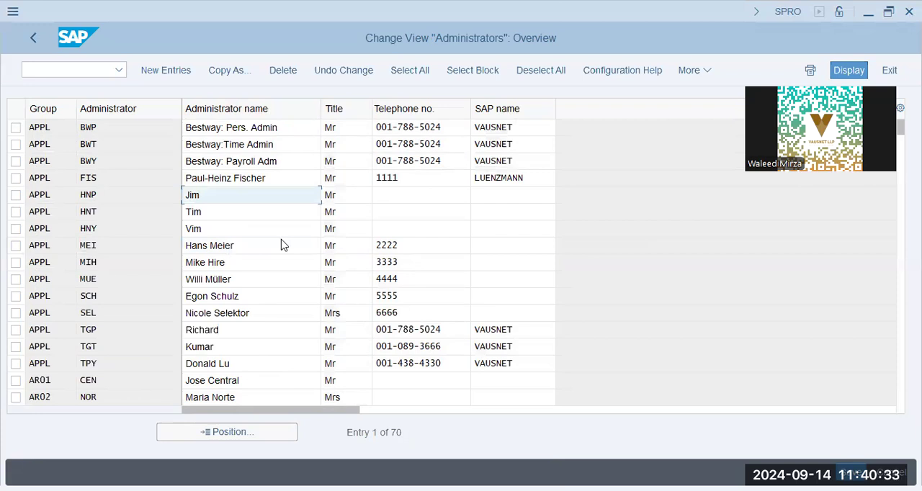
{"action": "key", "text": "alt+Tab"}
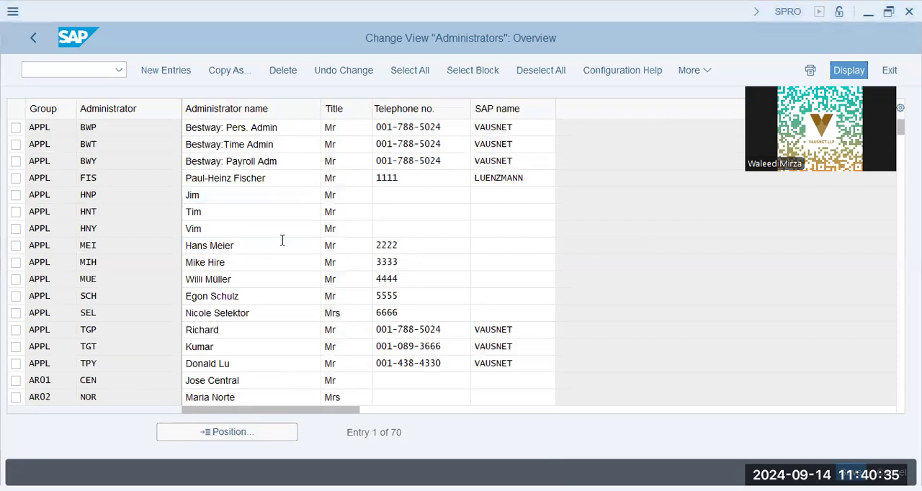
{"action": "key", "text": "alt+Tab"}
{"action": "type", "text": "HighNoon:"}
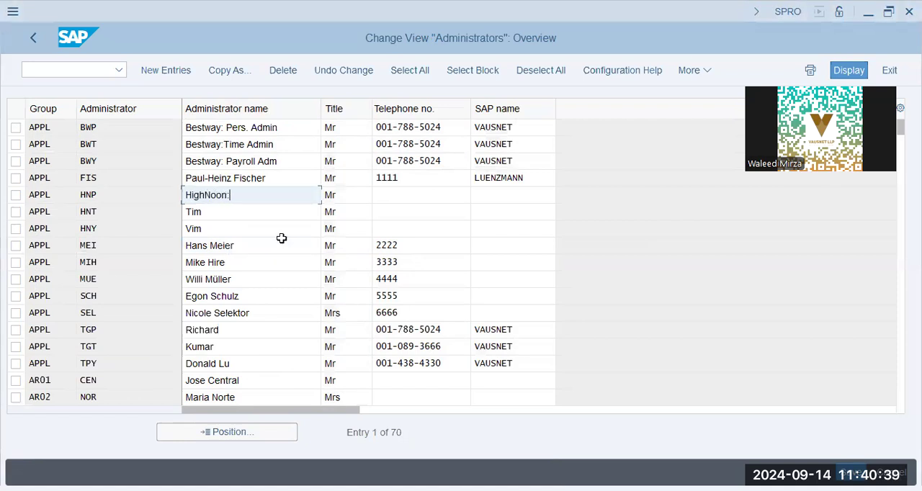
{"action": "type", "text": " Personne"}
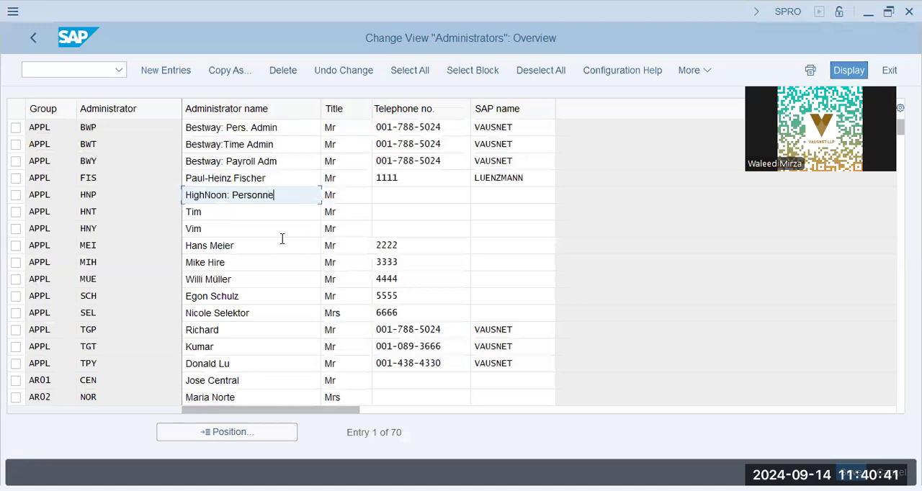
{"action": "key", "text": "BackSpace"}
{"action": "key", "text": "BackSpace"}
{"action": "key", "text": "BackSpace"}
{"action": "key", "text": "BackSpace"}
{"action": "type", "text": ". Admi"}
{"action": "key", "text": "BackSpace"}
{"action": "key", "text": "BackSpace"}
{"action": "key", "text": "BackSpace"}
{"action": "key", "text": "BackSpace"}
{"action": "key", "text": "BackSpace"}
{"action": "key", "text": "BackSpace"}
{"action": "key", "text": "BackSpace"}
{"action": "key", "text": "BackSpace"}
{"action": "key", "text": "BackSpace"}
{"action": "key", "text": "BackSpace"}
{"action": "key", "text": "BackSpace"}
{"action": "key", "text": "BackSpace"}
{"action": "key", "text": "BackSpace"}
{"action": "key", "text": "BackSpace"}
{"action": "key", "text": "BackSpace"}
{"action": "key", "text": "BackSpace"}
{"action": "key", "text": "BackSpace"}
{"action": "key", "text": "BackSpace"}
{"action": "key", "text": "BackSpace"}
Step: Change the administrator name of the HNP entry to HN01:Pers.Admin
{"action": "type", "text": "N01:"}
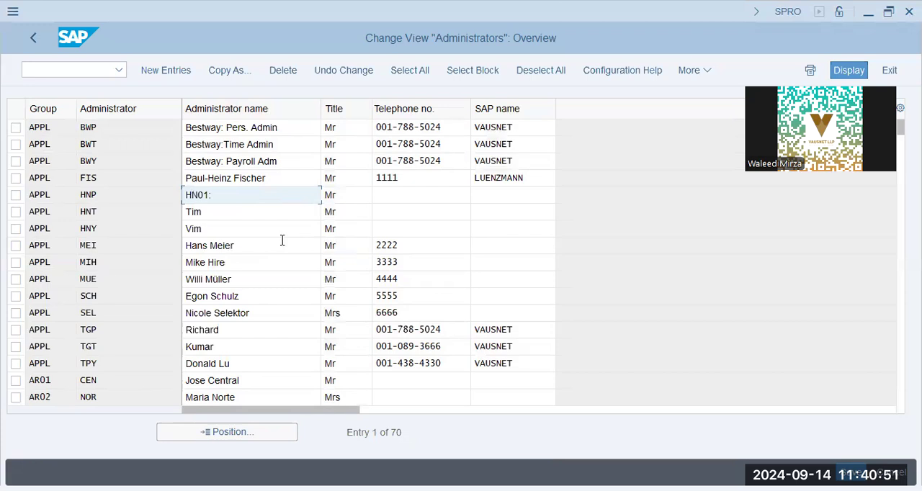
{"action": "key", "text": "BackSpace"}
{"action": "type", "text": "P"}
{"action": "type", "text": "ersonnel"}
{"action": "key", "text": "BackSpace"}
{"action": "key", "text": "BackSpace"}
{"action": "key", "text": "BackSpace"}
{"action": "key", "text": "BackSpace"}
{"action": "key", "text": "BackSpace"}
{"action": "key", "text": "BackSpace"}
{"action": "type", "text": ".Administra"}
{"action": "key", "text": "BackSpace"}
{"action": "key", "text": "BackSpace"}
{"action": "key", "text": "BackSpace"}
{"action": "key", "text": "BackSpace"}
{"action": "key", "text": "BackSpace"}
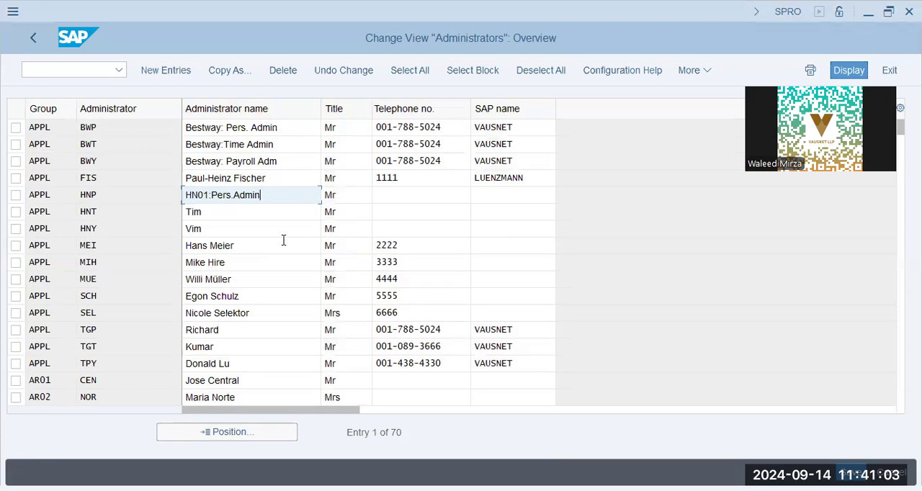
Step: Change the administrator name of the HNT entry to HN01:Time Admin
{"action": "key", "text": "Down"}
{"action": "key", "text": "shift+Left"}
{"action": "key", "text": "shift+Left"}
{"action": "key", "text": "shift+Left"}
{"action": "type", "text": "HN01"}
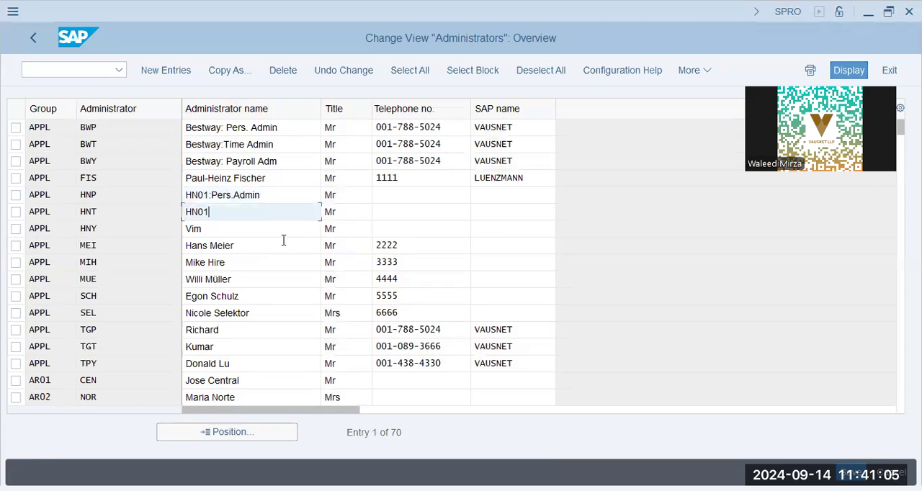
{"action": "type", "text": ":Time ad"}
{"action": "key", "text": "BackSpace"}
{"action": "key", "text": "BackSpace"}
{"action": "type", "text": "Admin"}
Step: Change the administrator name of the HNY entry to HN01: Payroll Admin
{"action": "key", "text": "Down"}
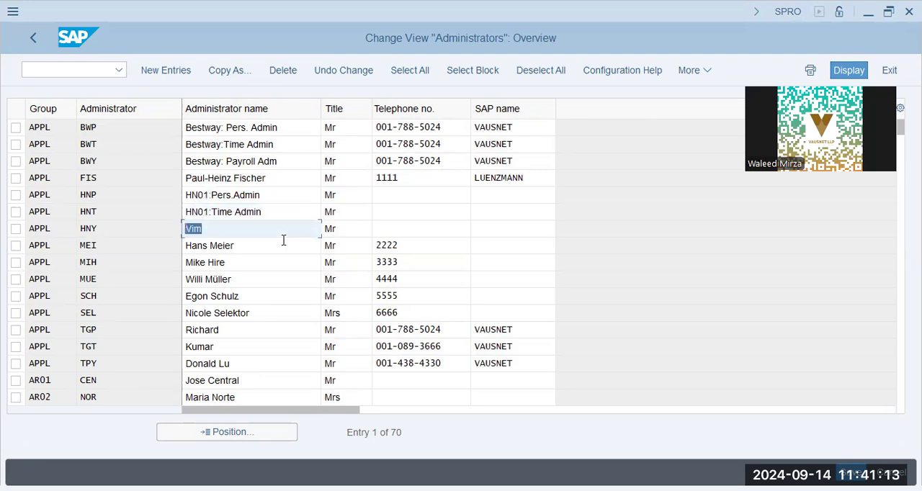
{"action": "type", "text": "HN01: Payroll Admin"}
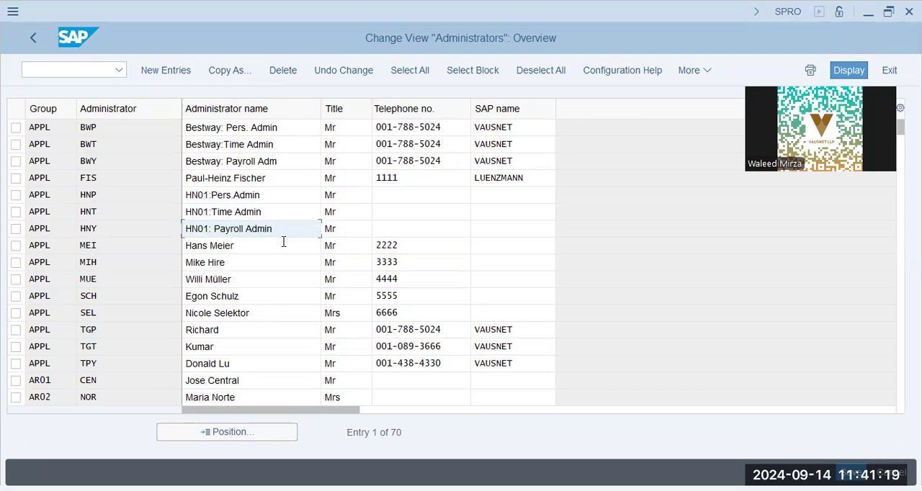
Step: Enter the SAP name vausnet for the HNP, HNT and HNY administrators and confirm the entries
{"action": "key", "text": "Up"}
{"action": "key", "text": "Up"}
{"action": "key", "text": "Tab"}
{"action": "key", "text": "Tab"}
{"action": "key", "text": "Tab"}
{"action": "type", "text": "vausnet"}
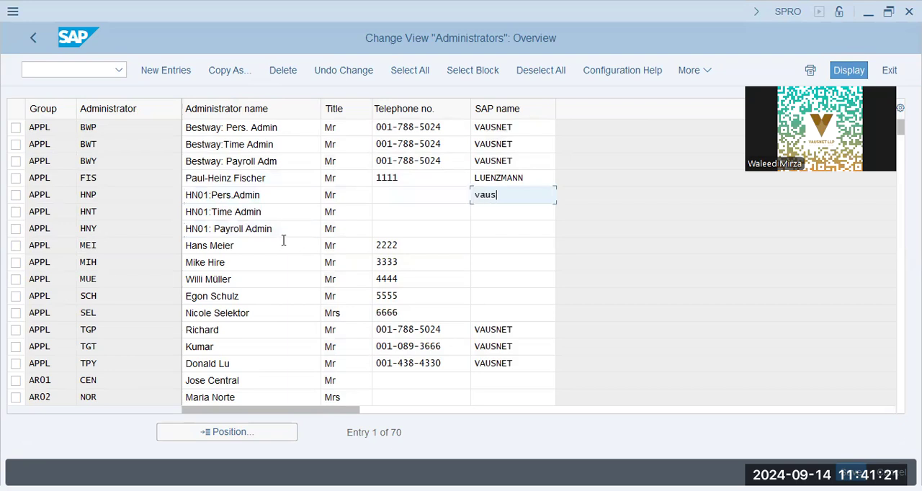
{"action": "key", "text": "Tab"}
{"action": "key", "text": "Tab"}
{"action": "key", "text": "Tab"}
{"action": "key", "text": "Tab"}
{"action": "type", "text": "vausnet"}
{"action": "key", "text": "Tab"}
{"action": "key", "text": "Tab"}
{"action": "key", "text": "Tab"}
{"action": "key", "text": "Tab"}
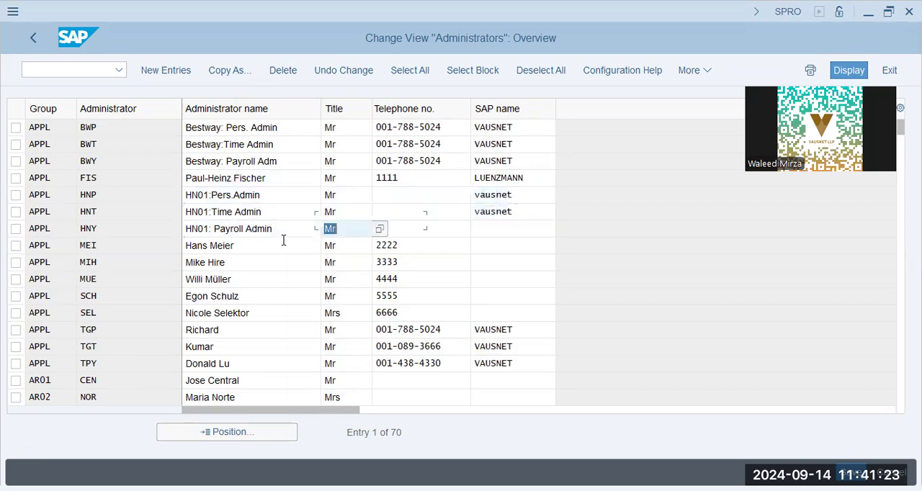
{"action": "type", "text": "vausnet"}
{"action": "key", "text": "Return"}
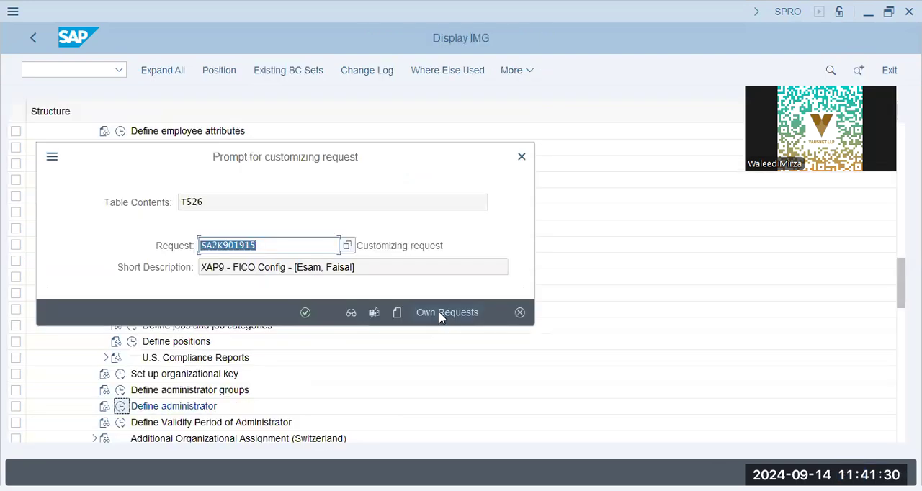
Step: List the own customizing requests for saving the administrators and search them for highnoon
{"action": "left_click", "coordinate": [439, 313]}
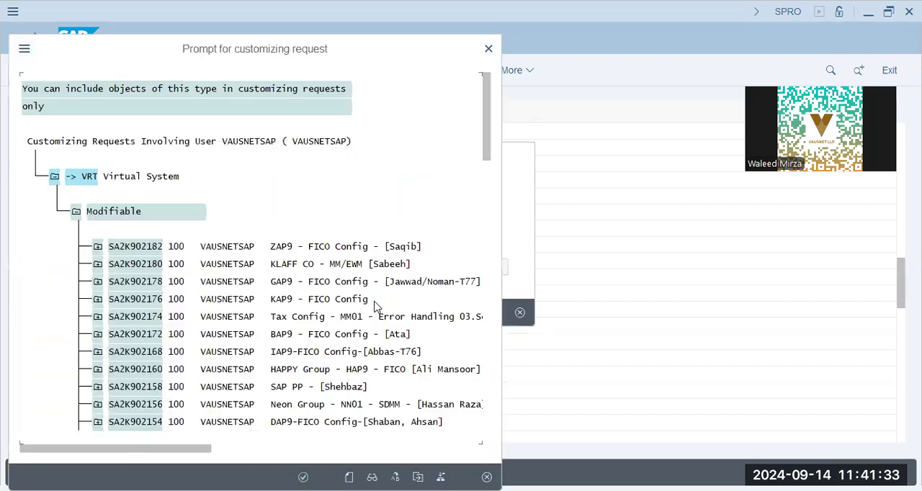
{"action": "key", "text": "ctrl+f"}
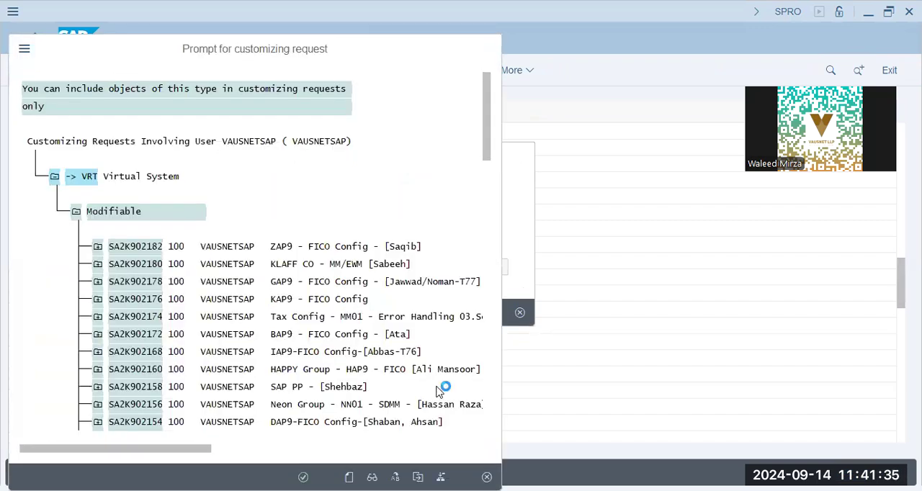
{"action": "type", "text": "gh"}
{"action": "key", "text": "BackSpace"}
{"action": "key", "text": "BackSpace"}
{"action": "type", "text": "ihighnoon"}
{"action": "left_click", "coordinate": [437, 391]}
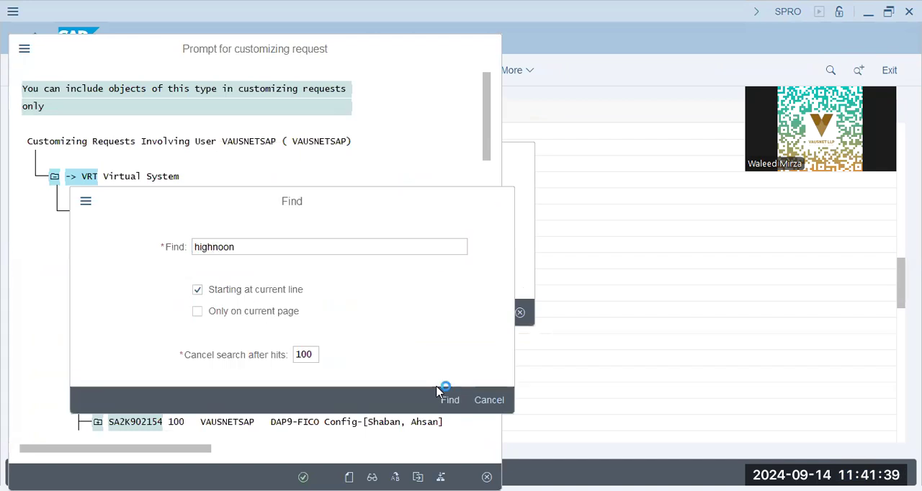
{"action": "key", "text": "Return"}
Step: Search the requests for hn01, choose the SAP HCM-HN01-Config request SA2K902060, and save the administrator entries to it
{"action": "type", "text": "h"}
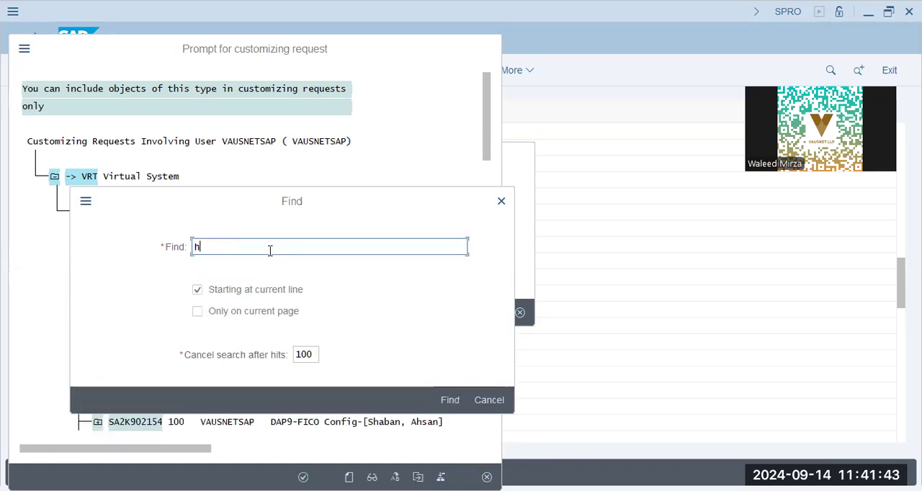
{"action": "type", "text": "n01"}
{"action": "key", "text": "Return"}
{"action": "double_click", "coordinate": [448, 90]}
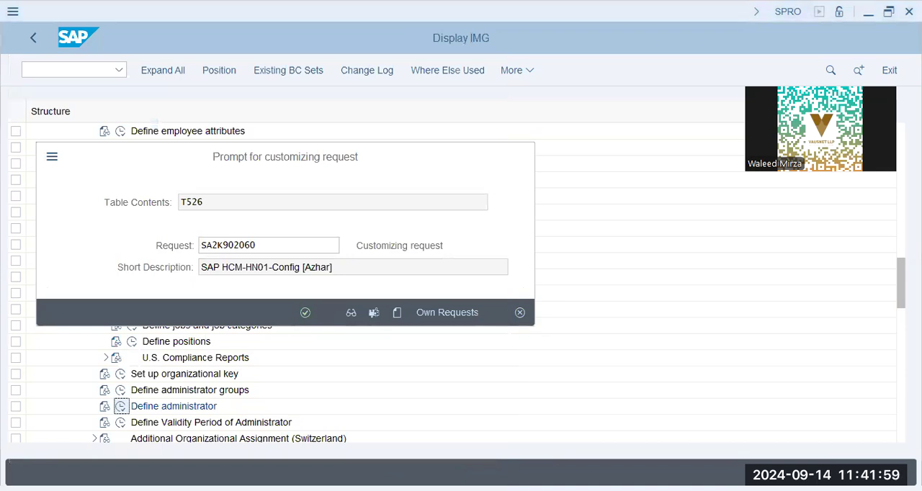
{"action": "left_click", "coordinate": [309, 313]}
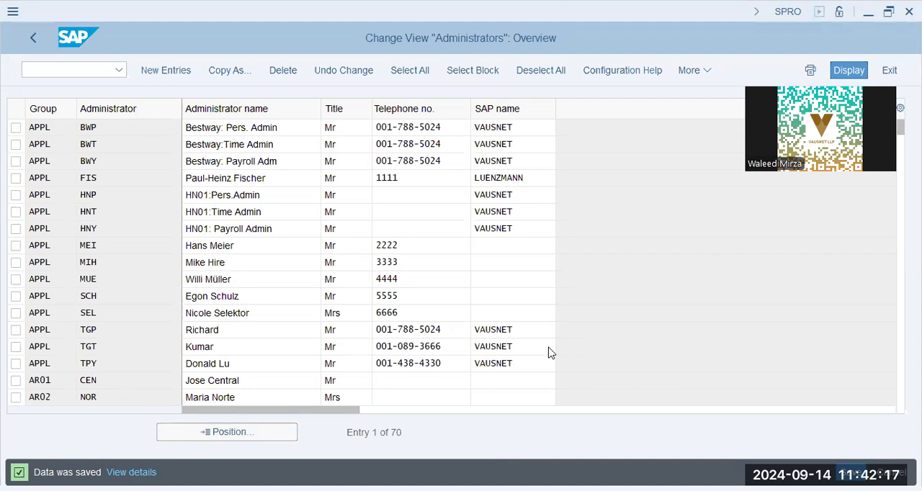
Step: Return to the customizing structure and look through the activities around Define administrator
{"action": "left_click", "coordinate": [33, 37]}
{"action": "scroll", "coordinate": [180, 381], "scroll_direction": "down", "scroll_amount": 2}
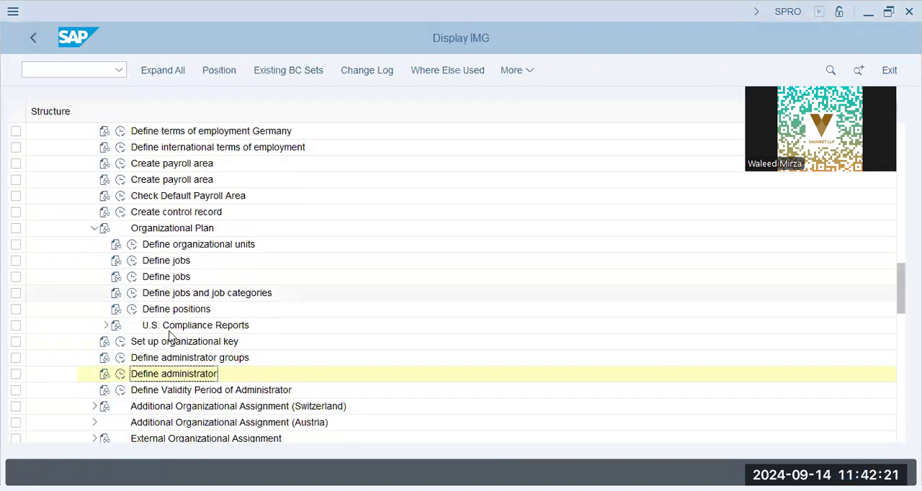
{"action": "left_click", "coordinate": [177, 376]}
{"action": "scroll", "coordinate": [180, 396], "scroll_direction": "down", "scroll_amount": 1}
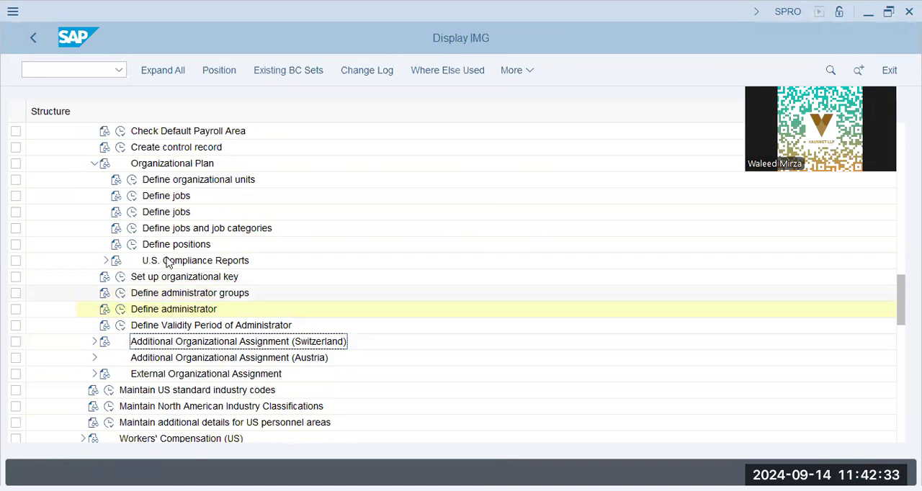
{"action": "scroll", "coordinate": [49, 279], "scroll_direction": "down", "scroll_amount": 3}
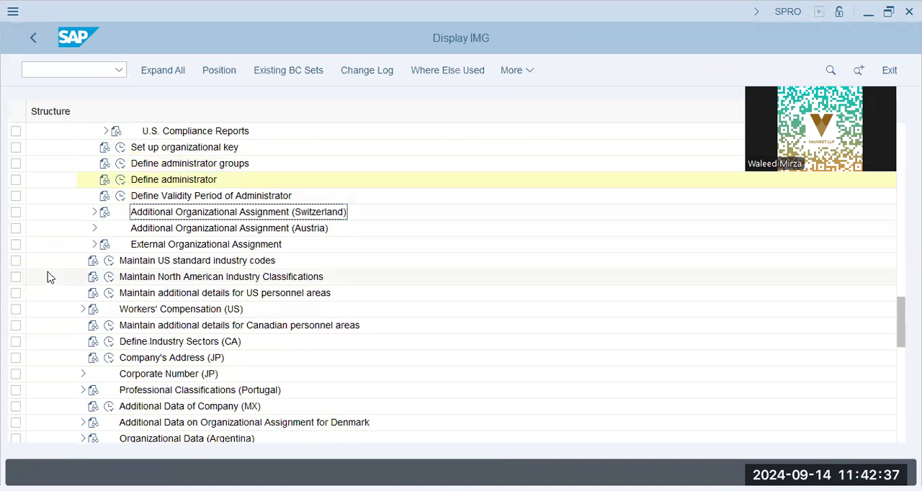
{"action": "scroll", "coordinate": [49, 279], "scroll_direction": "up", "scroll_amount": 3}
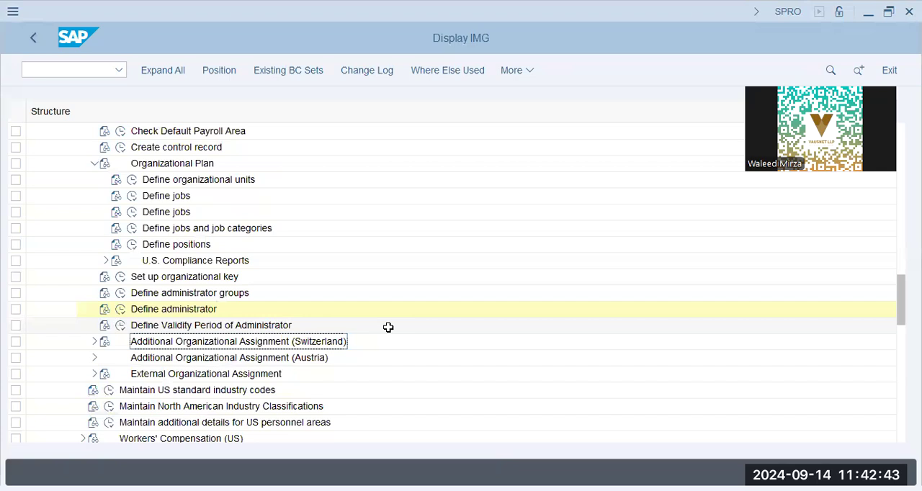
{"action": "left_click", "coordinate": [155, 317]}
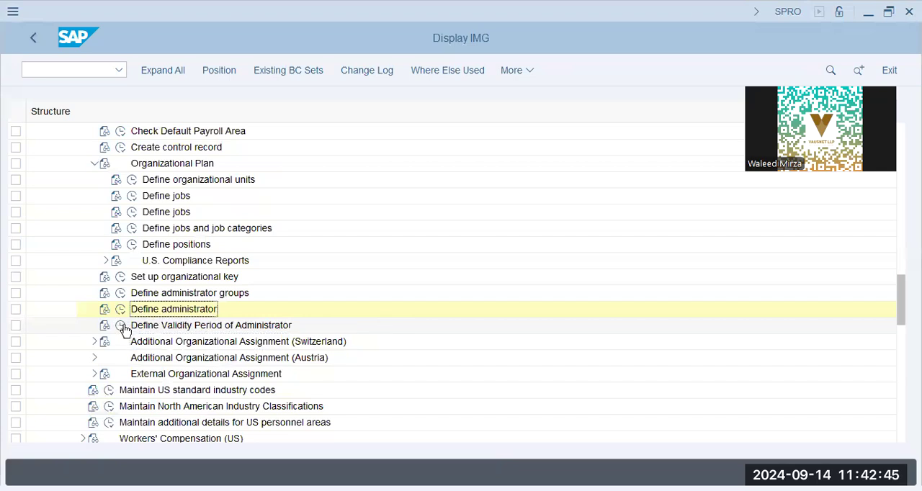
Step: View the PINCH decision tree through Define administrator groups and return to the customizing structure
{"action": "left_click", "coordinate": [123, 294]}
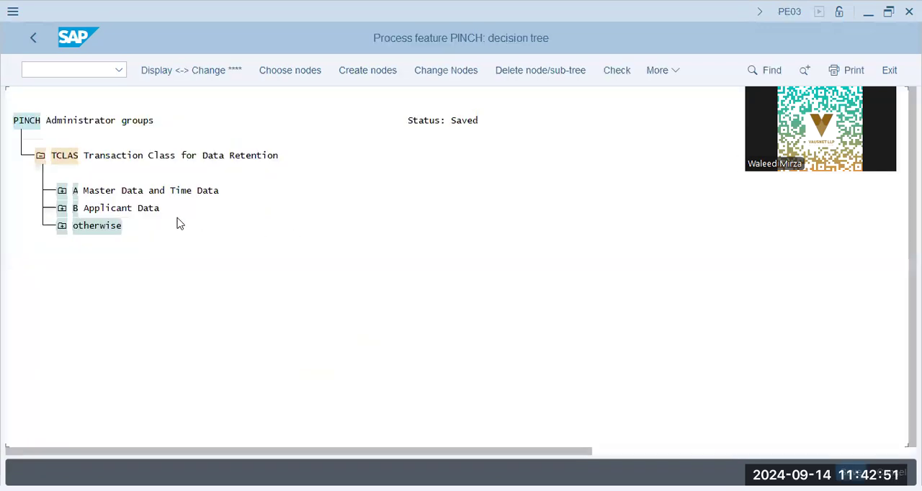
{"action": "left_click", "coordinate": [122, 207]}
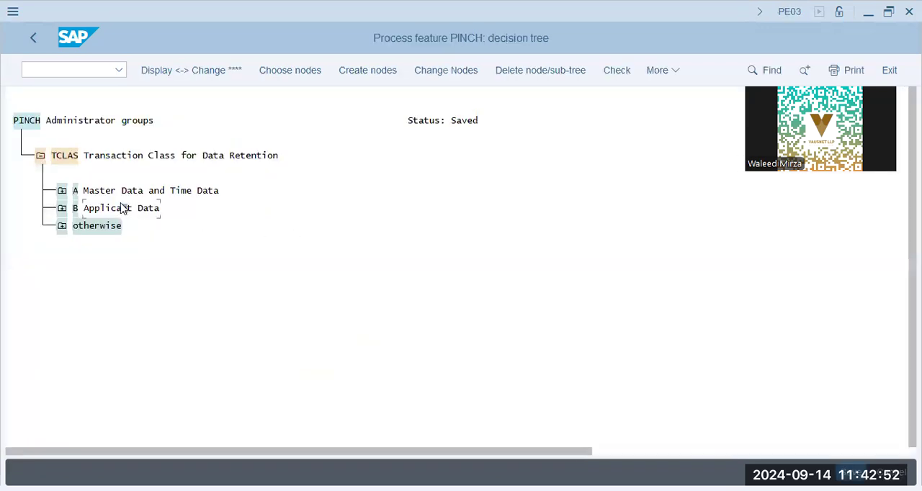
{"action": "left_click", "coordinate": [26, 42]}
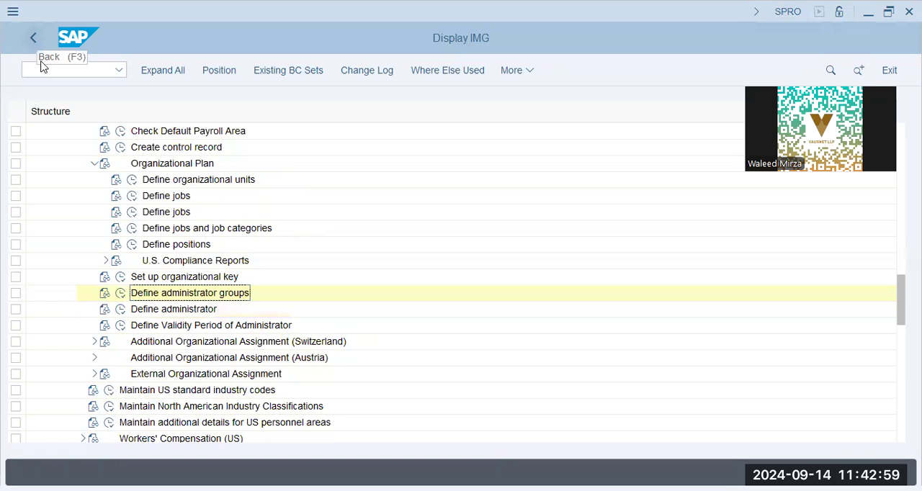
Step: Open the PINCH feature from Define administrator groups and expand the otherwise branch down to the X Active-Bestway node
{"action": "left_click", "coordinate": [121, 293]}
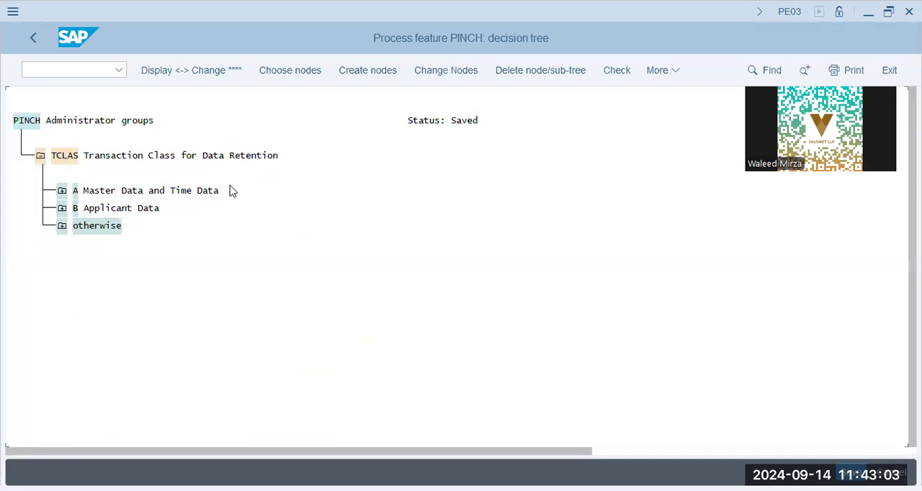
{"action": "left_click", "coordinate": [80, 229]}
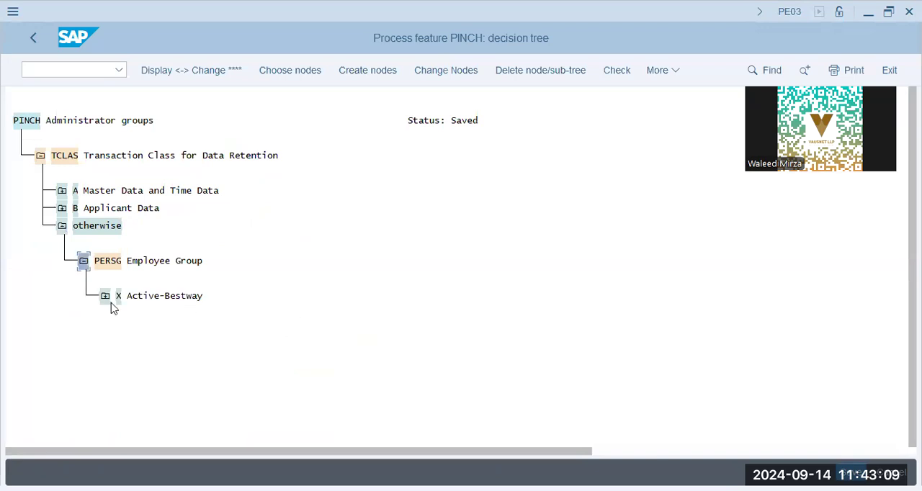
{"action": "left_click", "coordinate": [104, 298]}
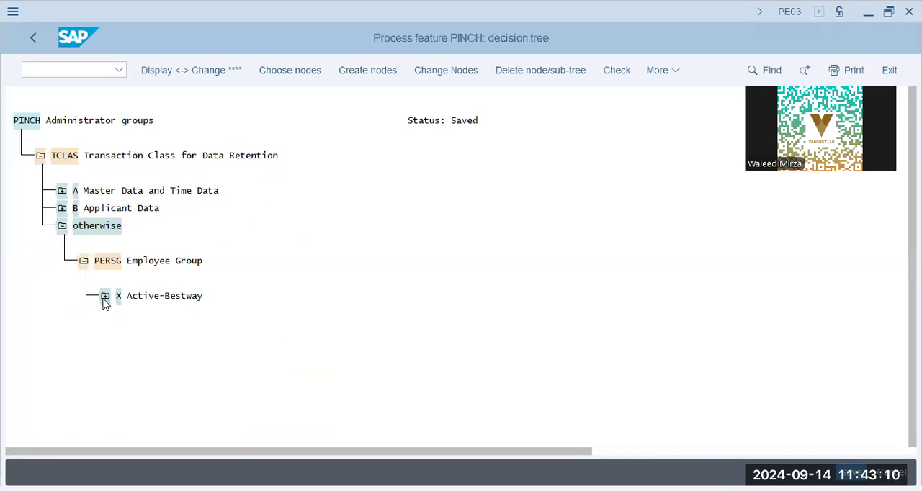
Step: Create a node with value 1 under PERSG Employee Group in the otherwise branch
{"action": "left_click", "coordinate": [109, 260]}
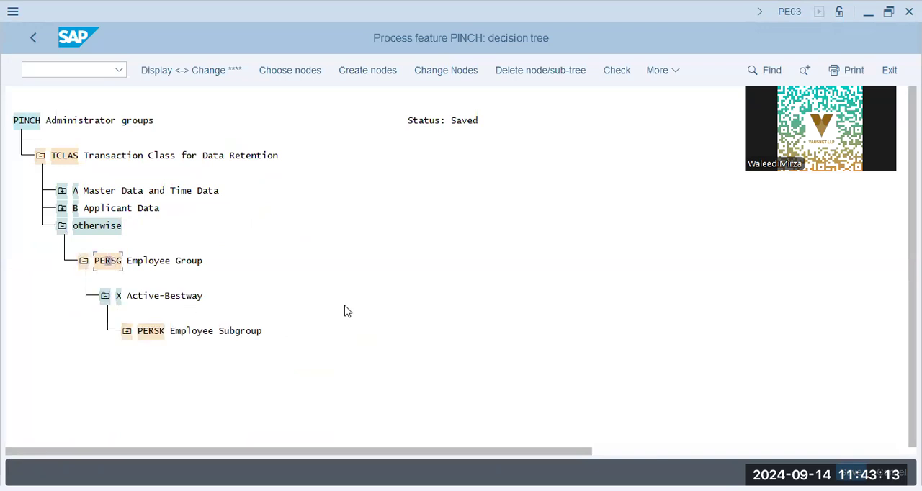
{"action": "left_click", "coordinate": [353, 81]}
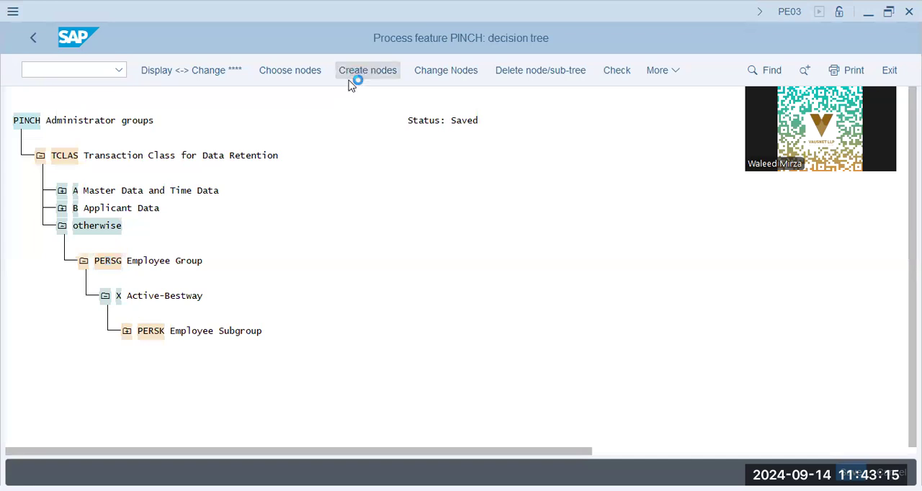
{"action": "left_click", "coordinate": [189, 171]}
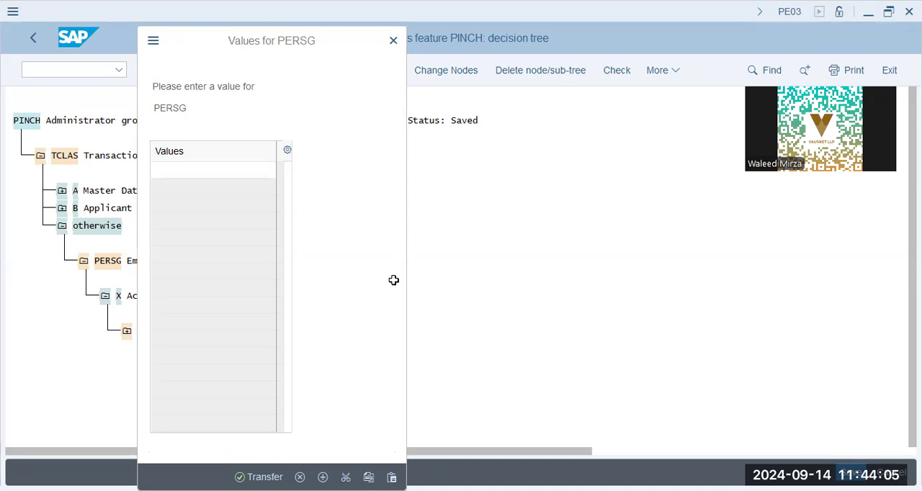
{"action": "left_click", "coordinate": [257, 195]}
{"action": "type", "text": "1"}
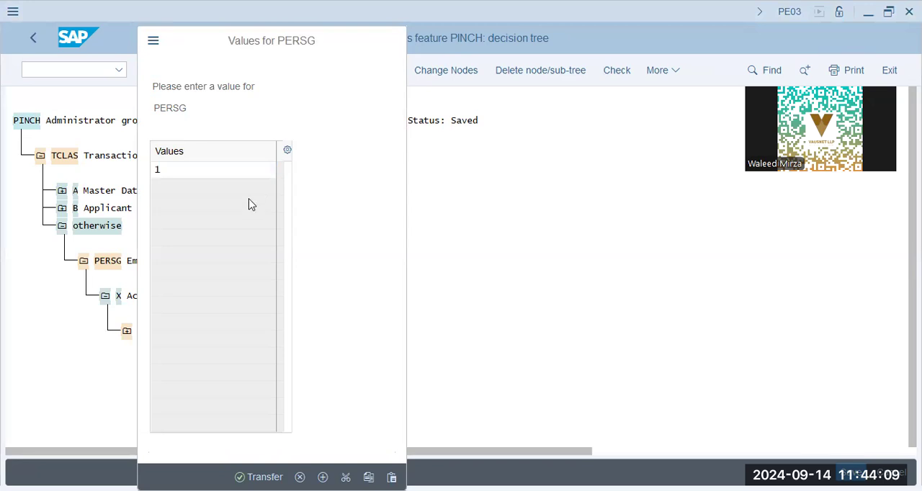
{"action": "key", "text": "Return"}
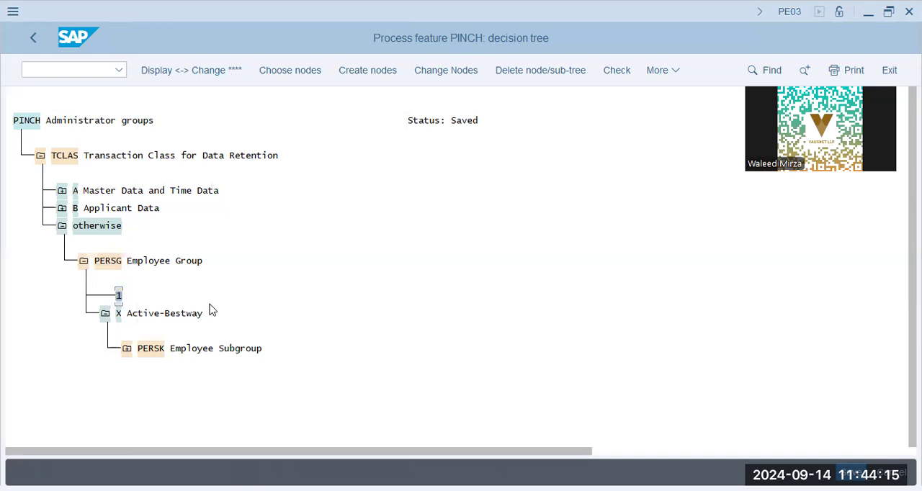
Step: Add a decision operation on the field PERSK Employee Subgroup beneath employee group node 1
{"action": "left_click", "coordinate": [372, 78]}
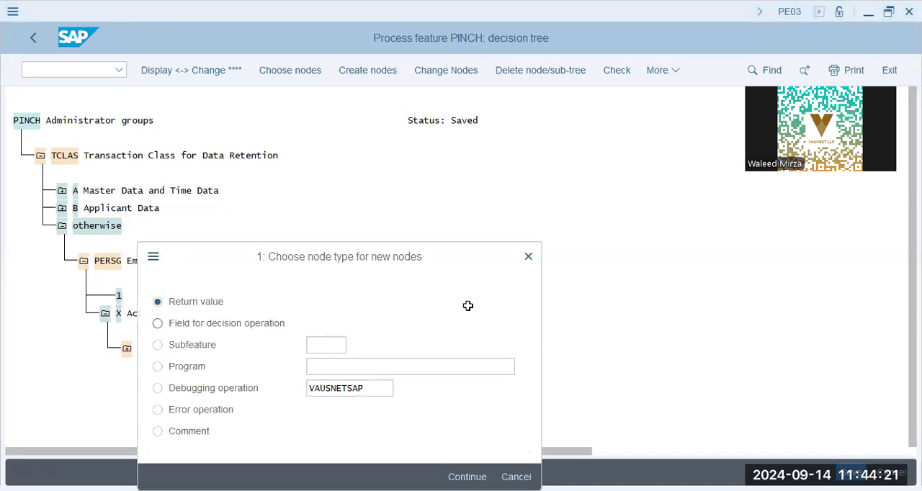
{"action": "left_click", "coordinate": [202, 324]}
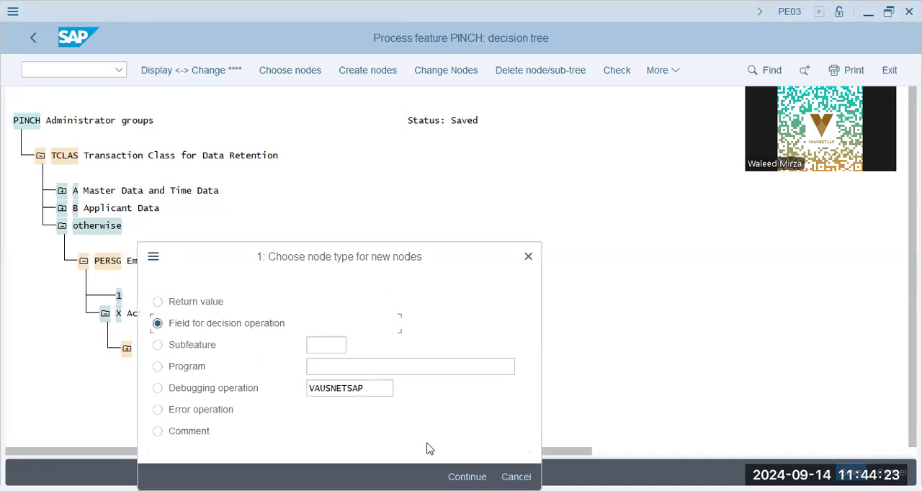
{"action": "left_click", "coordinate": [468, 367]}
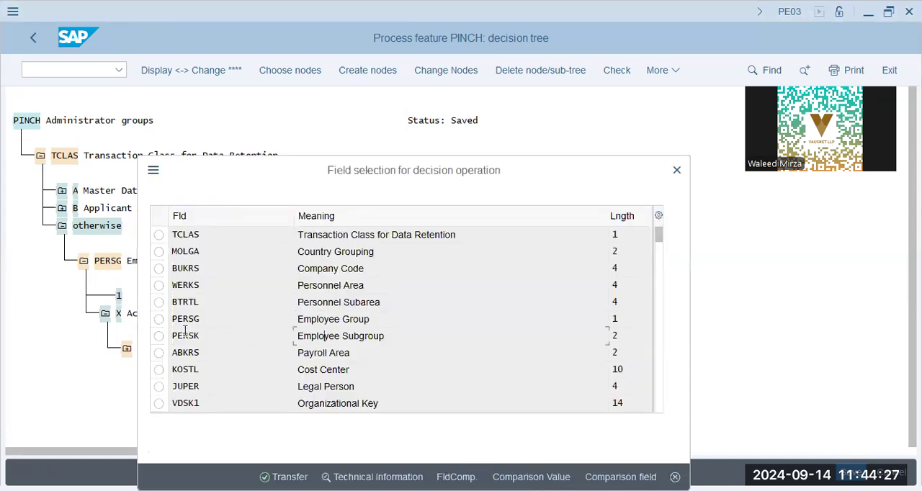
{"action": "left_click", "coordinate": [159, 337]}
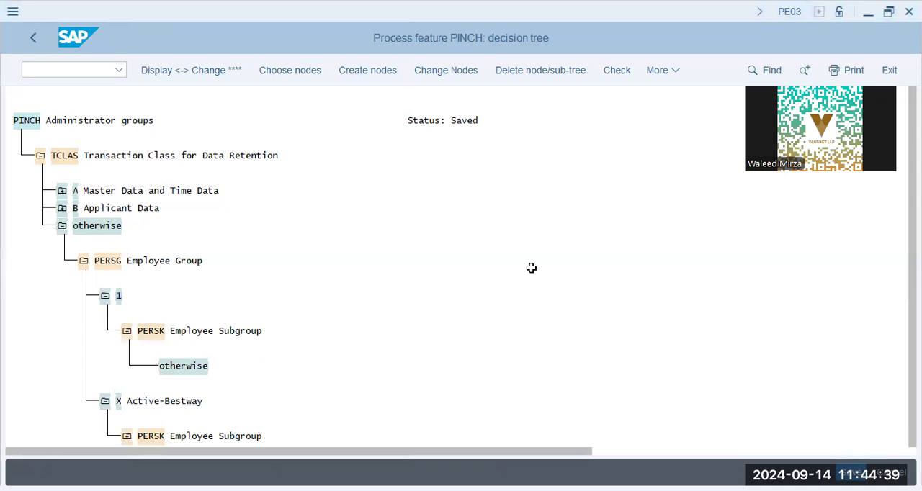
Step: Create an HE node beneath PERSK Employee Subgroup in the employee group 1 branch
{"action": "left_click", "coordinate": [368, 71]}
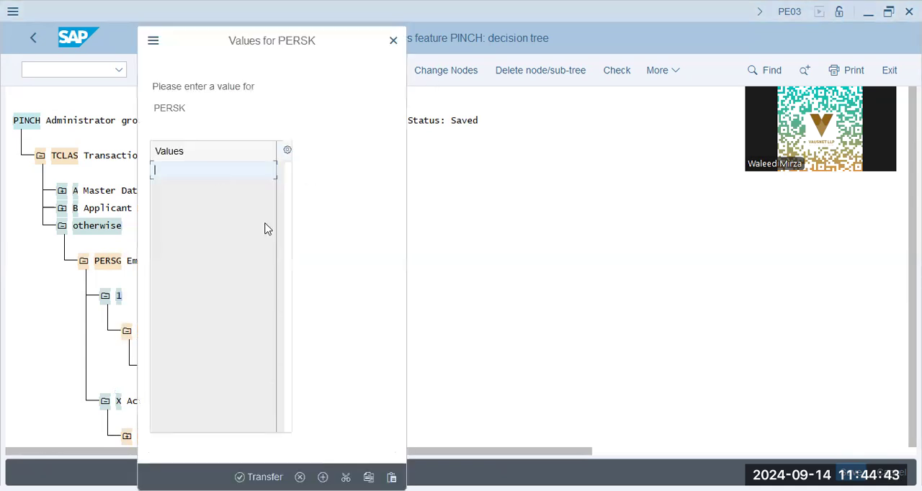
{"action": "type", "text": "he"}
{"action": "key", "text": "Return"}
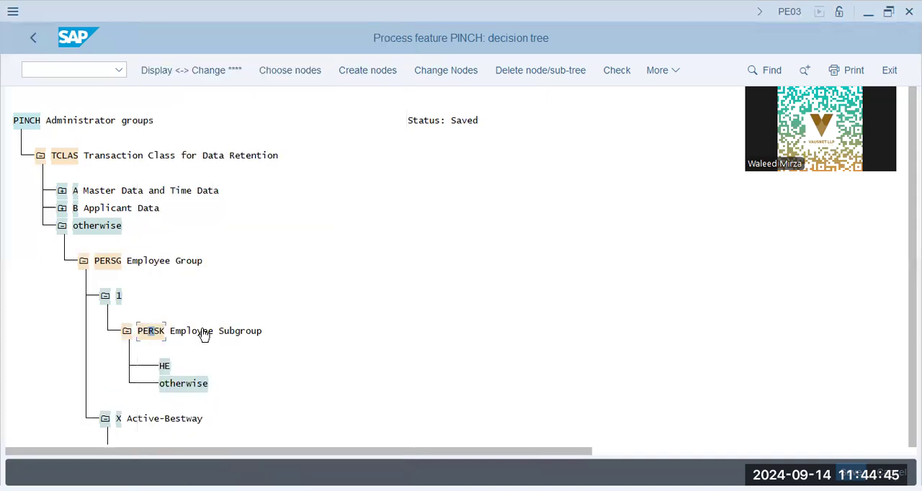
{"action": "left_click", "coordinate": [368, 70]}
{"action": "type", "text": "h"}
{"action": "key", "text": "BackSpace"}
{"action": "type", "text": "f"}
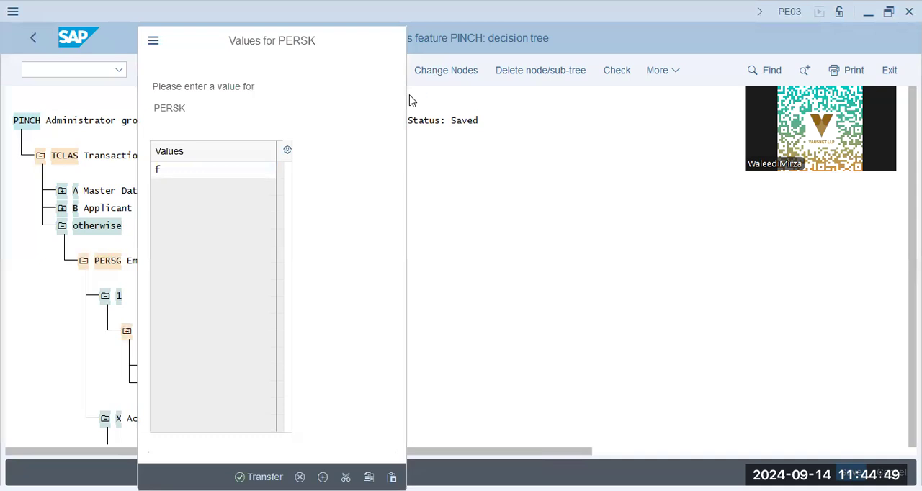
{"action": "key", "text": "Return"}
{"action": "left_click", "coordinate": [164, 364]}
{"action": "left_click", "coordinate": [528, 70]}
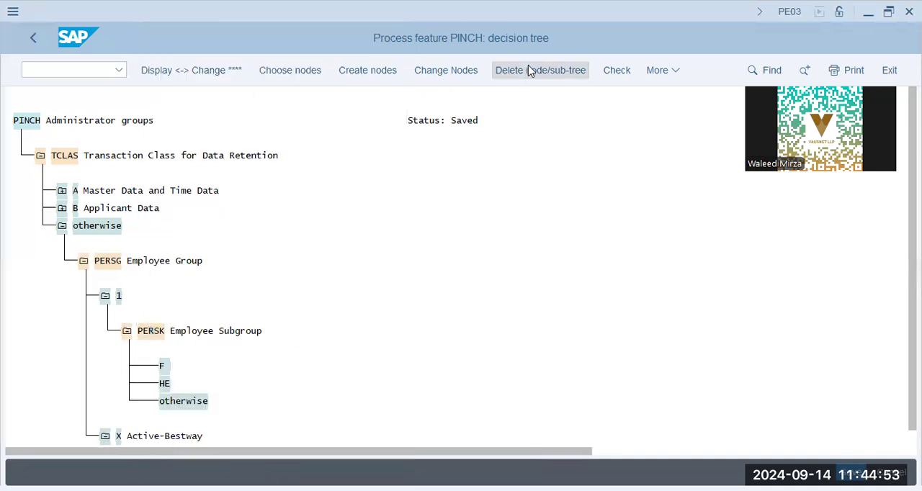
{"action": "left_click", "coordinate": [313, 381]}
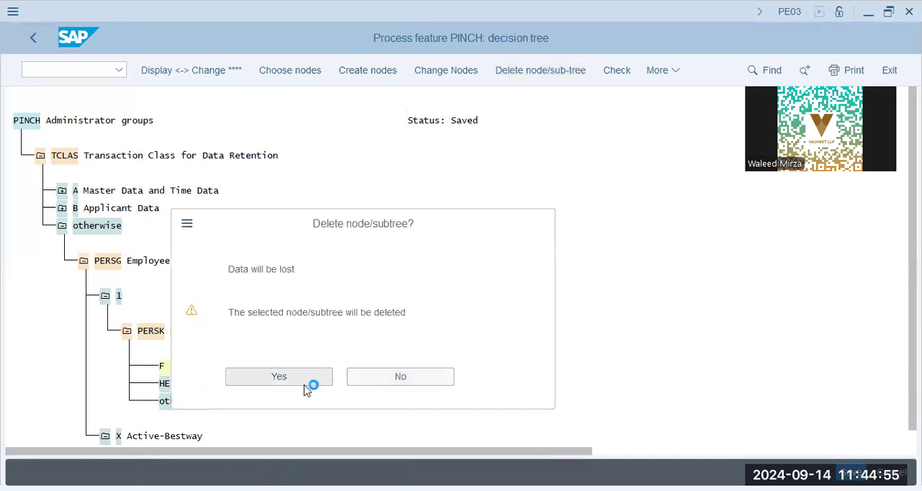
Step: Create an HF node beneath PERSK Employee Subgroup in the employee group 1 branch and give it the return value APPL
{"action": "left_click", "coordinate": [387, 71]}
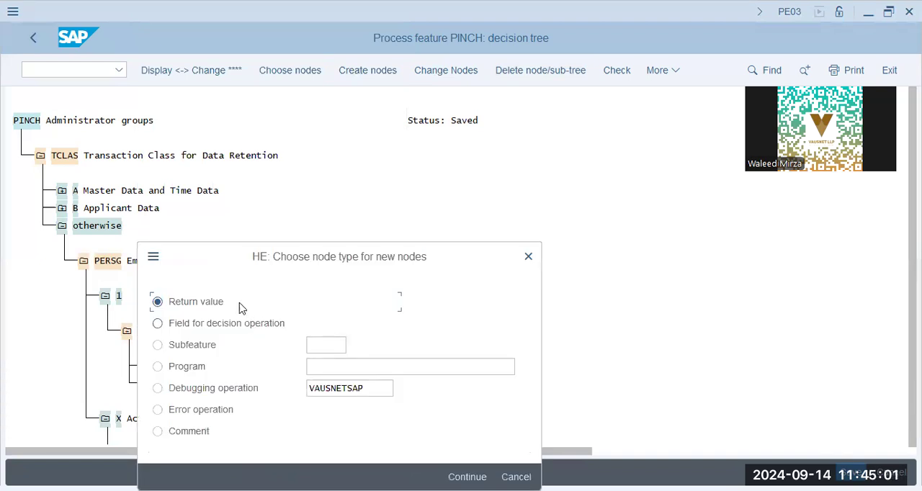
{"action": "left_click", "coordinate": [467, 477]}
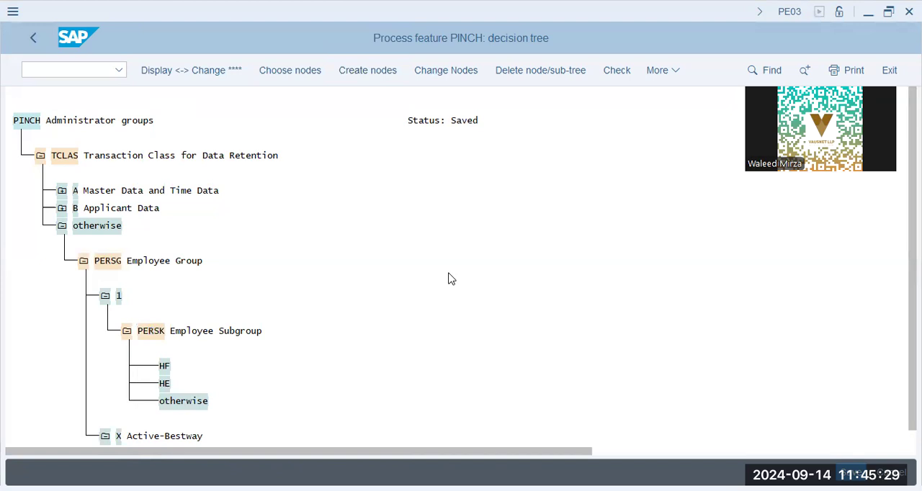
{"action": "left_click", "coordinate": [164, 366]}
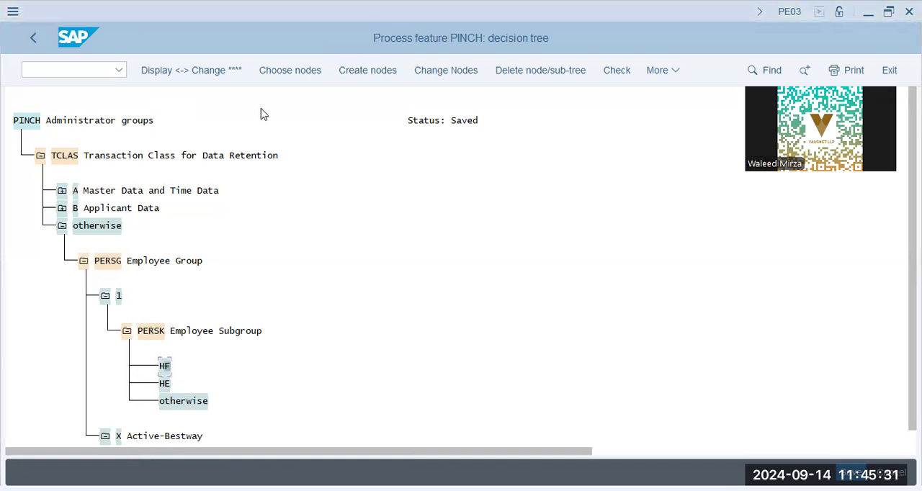
{"action": "left_click", "coordinate": [353, 77]}
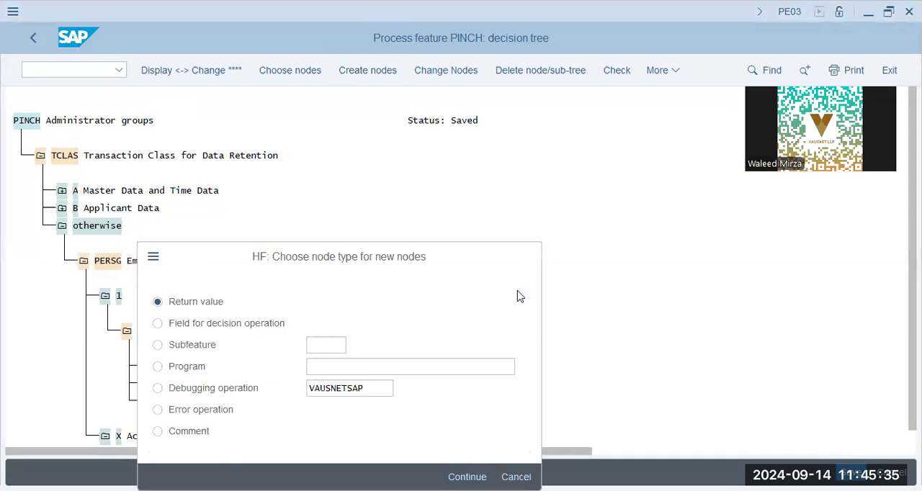
{"action": "key", "text": "Return"}
{"action": "type", "text": "appl"}
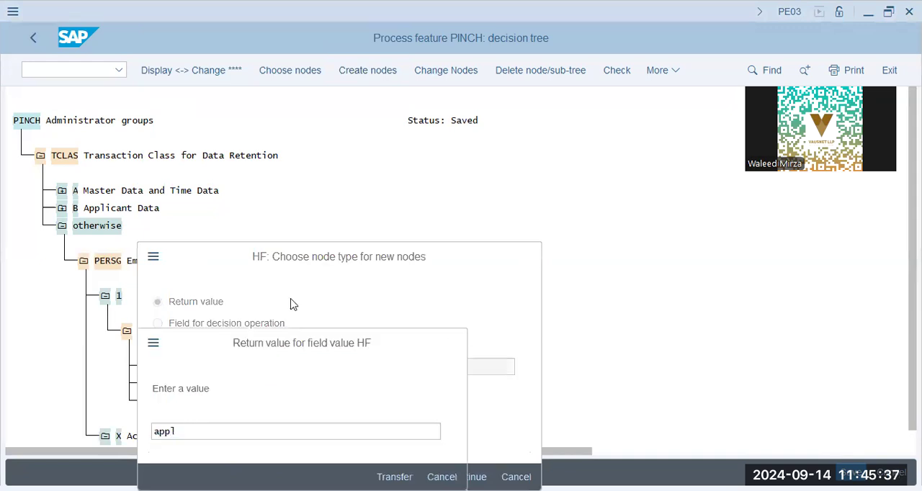
{"action": "key", "text": "Return"}
Step: Assign the return value APPL to the HE node in the employee group 1 branch
{"action": "left_click", "coordinate": [165, 383]}
{"action": "left_click", "coordinate": [358, 70]}
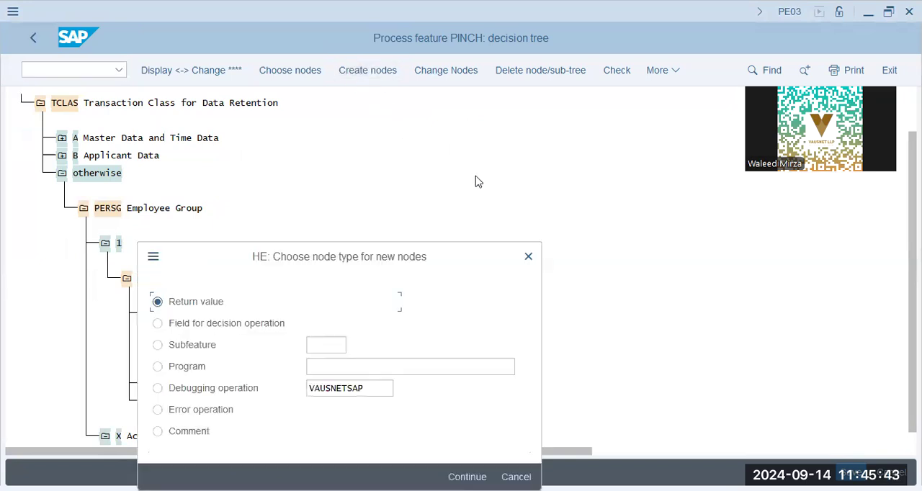
{"action": "key", "text": "Return"}
{"action": "type", "text": "appl"}
{"action": "key", "text": "Return"}
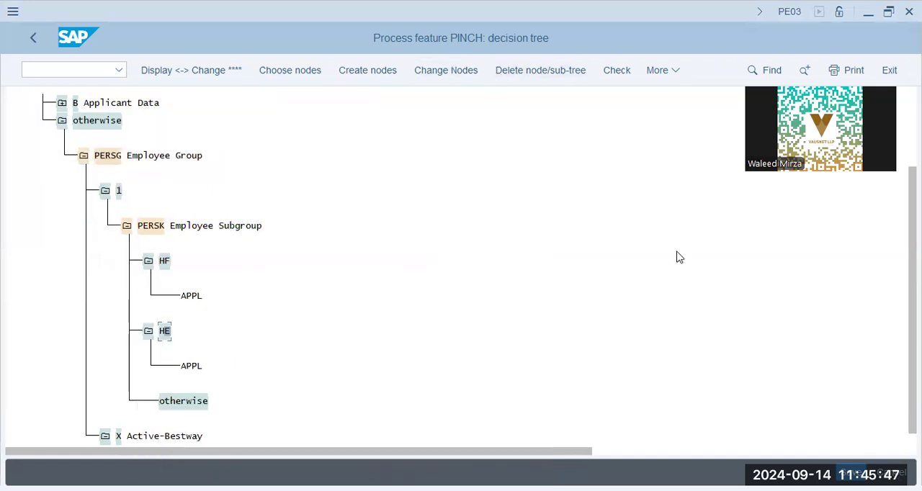
Step: Delete the otherwise node under employee group 1's PERSK Employee Subgroup, activate the PINCH feature and return to the customizing structure
{"action": "left_click", "coordinate": [663, 69]}
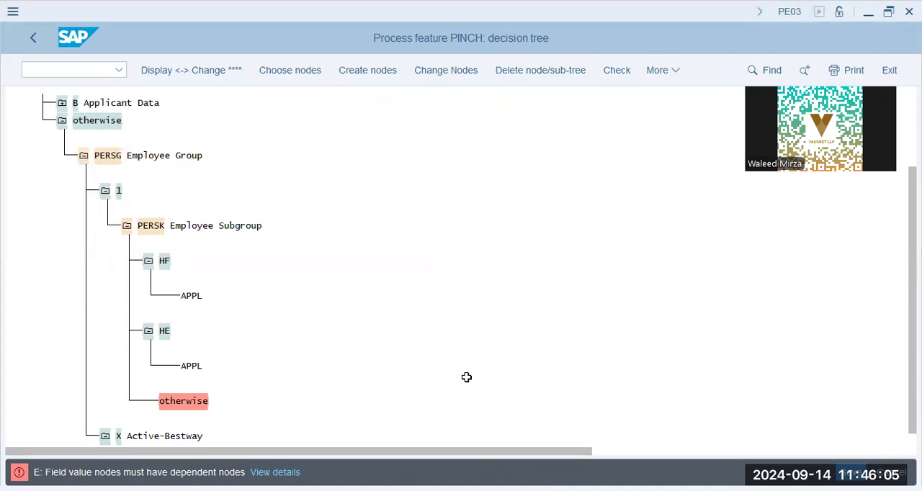
{"action": "left_click", "coordinate": [201, 401]}
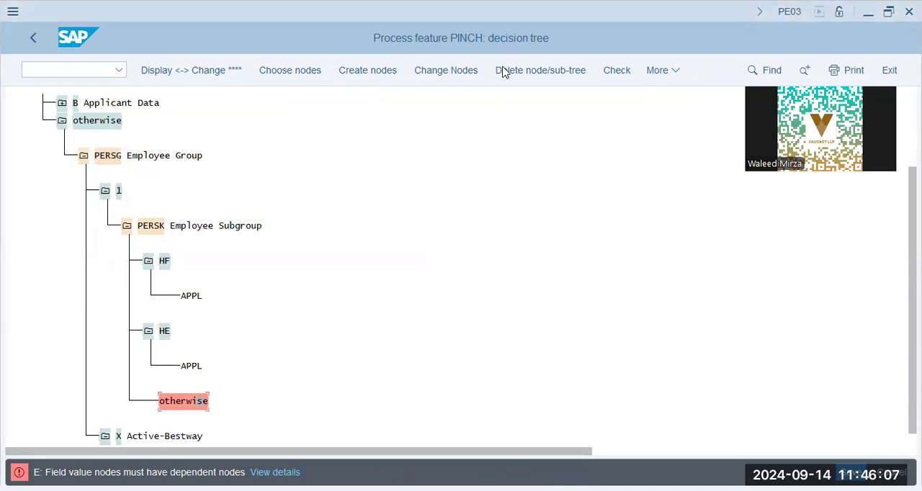
{"action": "left_click", "coordinate": [536, 70]}
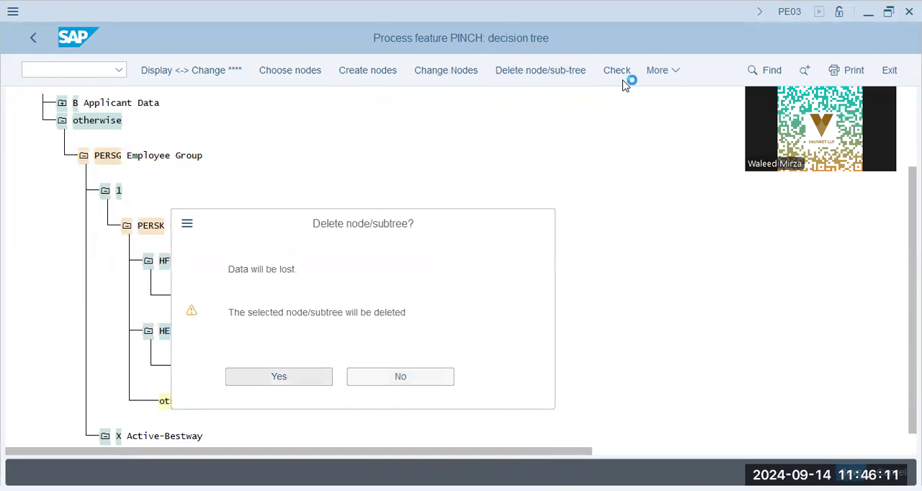
{"action": "key", "text": "Return"}
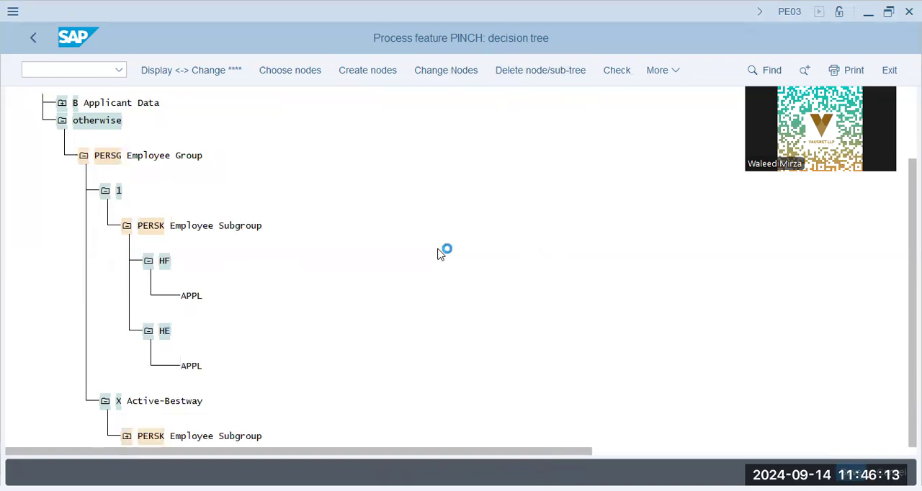
{"action": "left_click", "coordinate": [305, 313]}
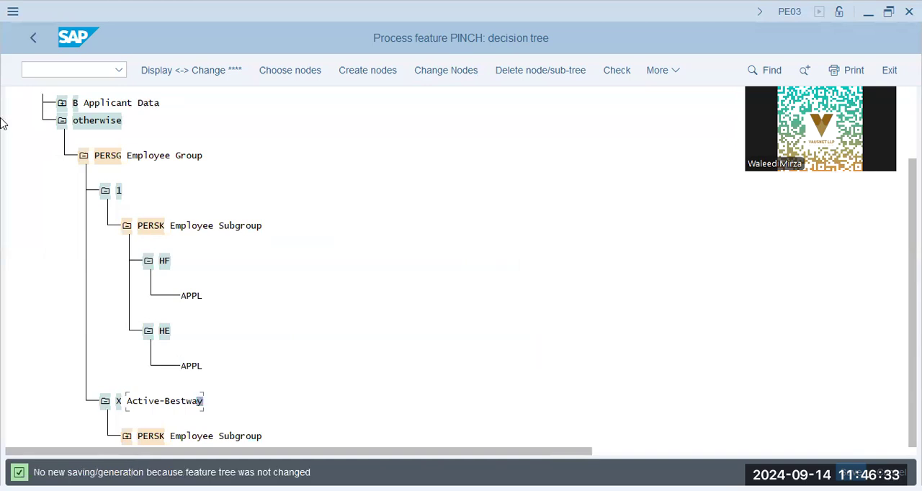
{"action": "left_click", "coordinate": [34, 37]}
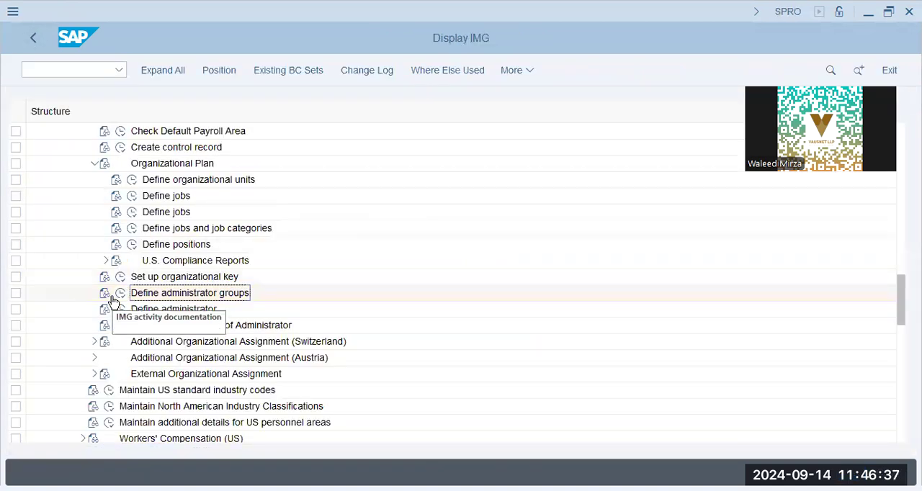
Step: Reopen PINCH from Define administrator groups and examine the employee group 1 branch down to the HE subgroup's return value
{"action": "left_click", "coordinate": [121, 293]}
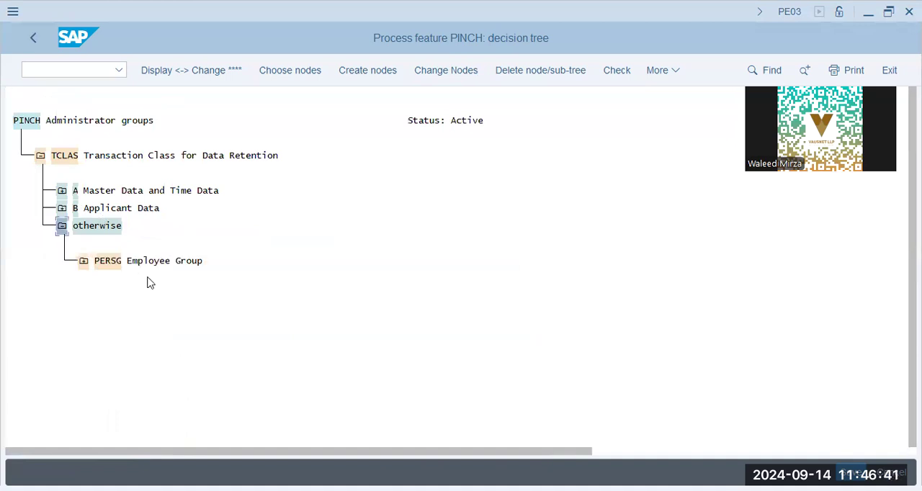
{"action": "left_click", "coordinate": [83, 260]}
{"action": "left_click", "coordinate": [105, 295]}
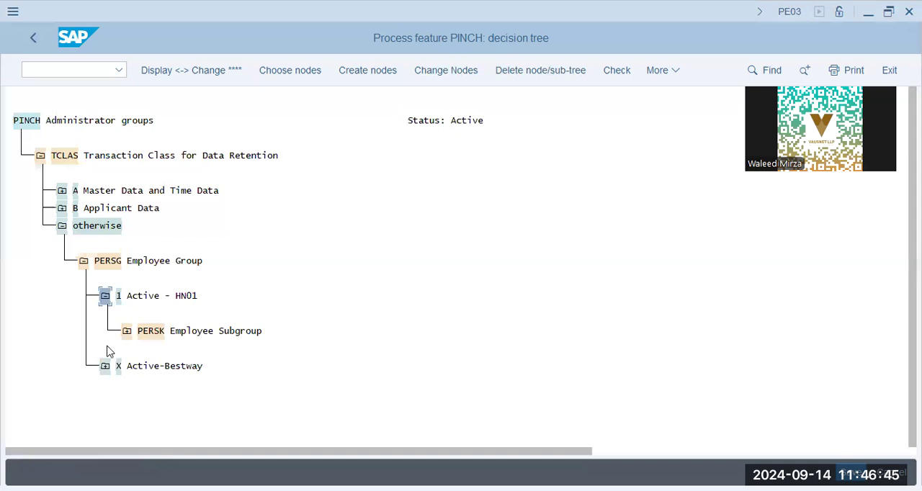
{"action": "left_click", "coordinate": [127, 332]}
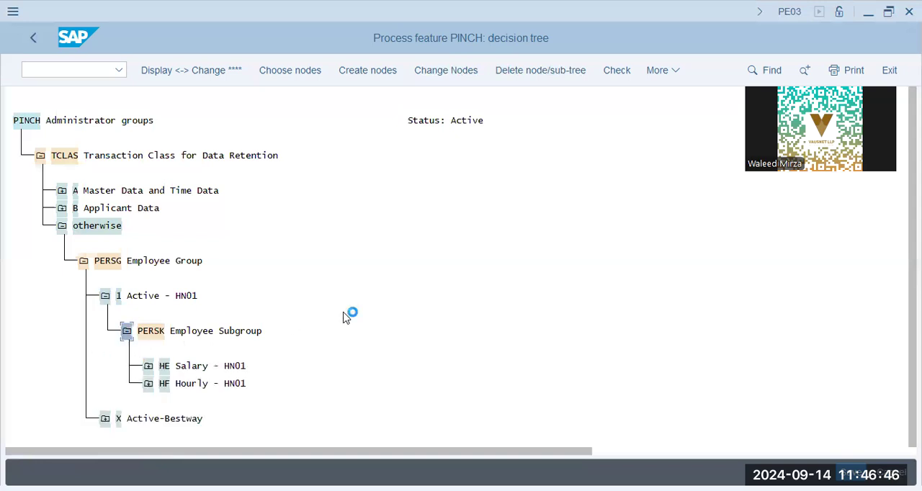
{"action": "left_click", "coordinate": [148, 368]}
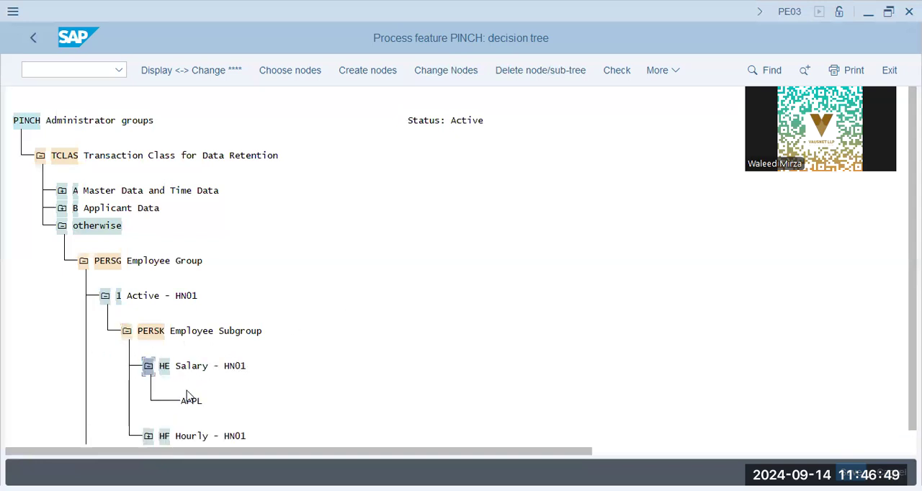
{"action": "left_click", "coordinate": [186, 402]}
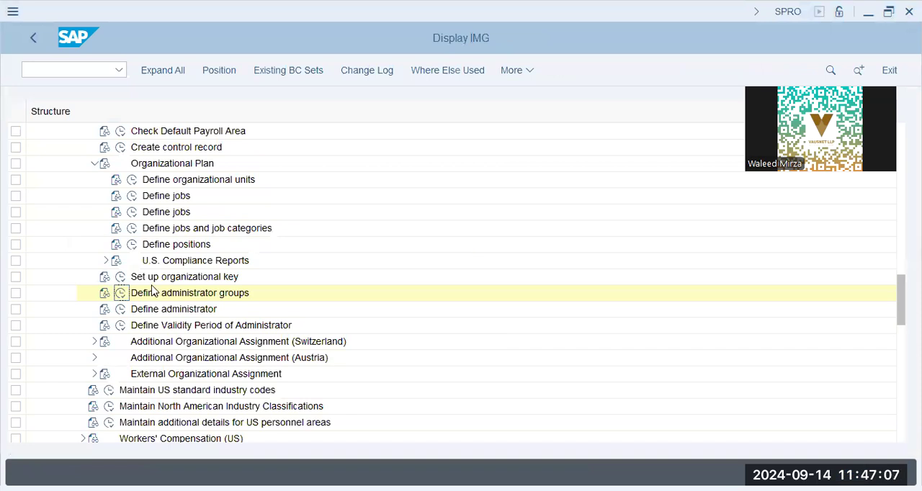
Step: Collapse Organizational Assignment and Organizational Data in the Personnel Administration customizing structure
{"action": "scroll", "coordinate": [99, 212], "scroll_direction": "up", "scroll_amount": 2}
{"action": "scroll", "coordinate": [79, 240], "scroll_direction": "up", "scroll_amount": 3}
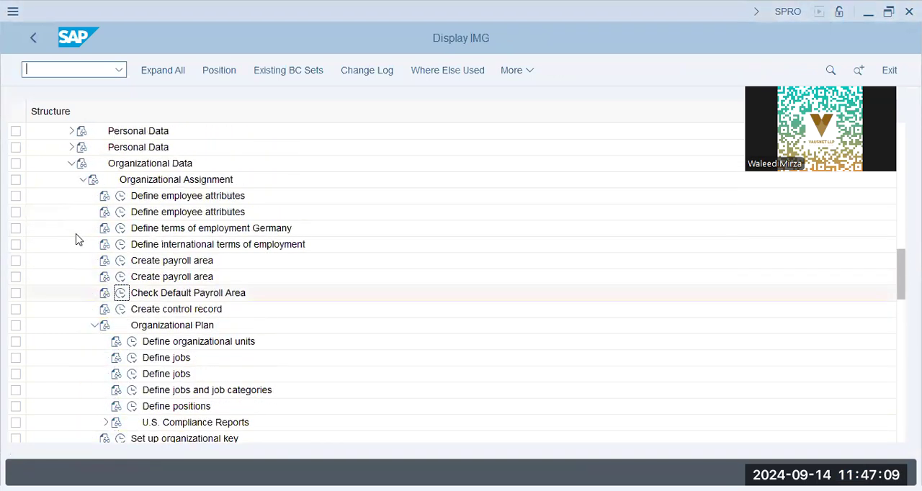
{"action": "left_click", "coordinate": [82, 242]}
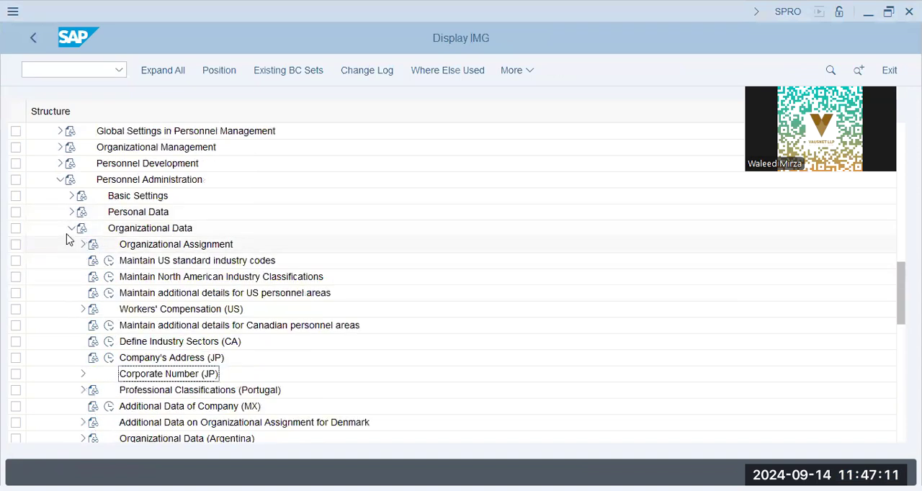
{"action": "left_click", "coordinate": [64, 231]}
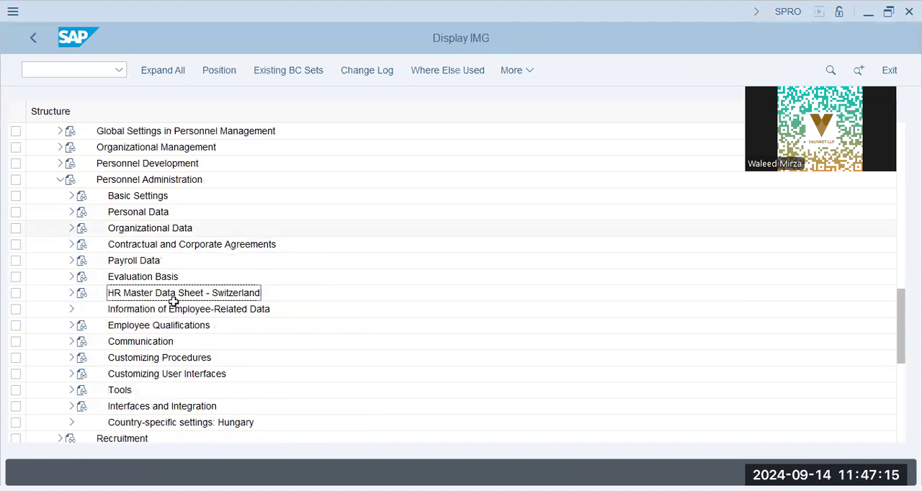
Step: Expand Personal Data and its Addresses node under Personnel Administration and select the Create address types activity
{"action": "left_click", "coordinate": [160, 229]}
{"action": "left_click", "coordinate": [72, 212]}
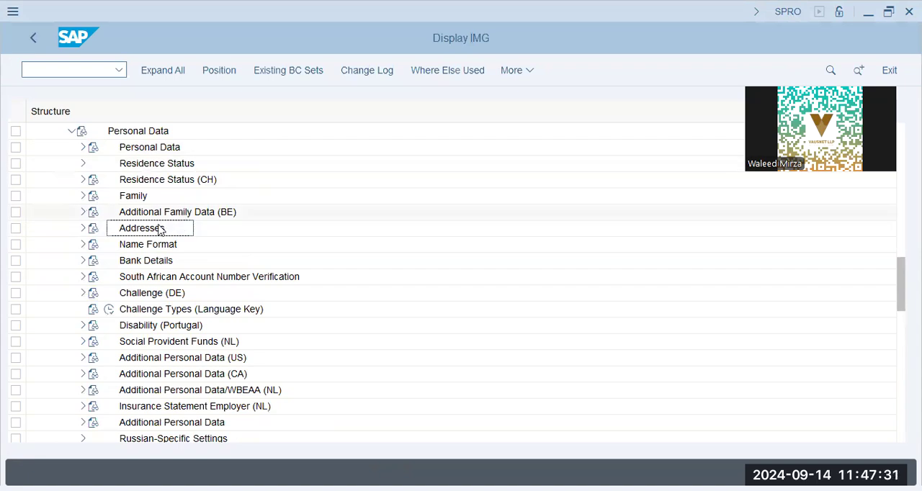
{"action": "left_click", "coordinate": [82, 229]}
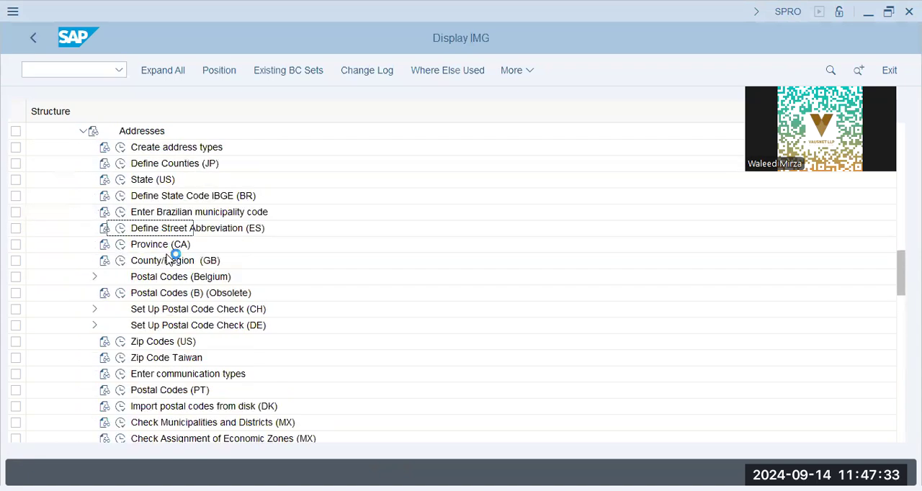
{"action": "left_click", "coordinate": [171, 149]}
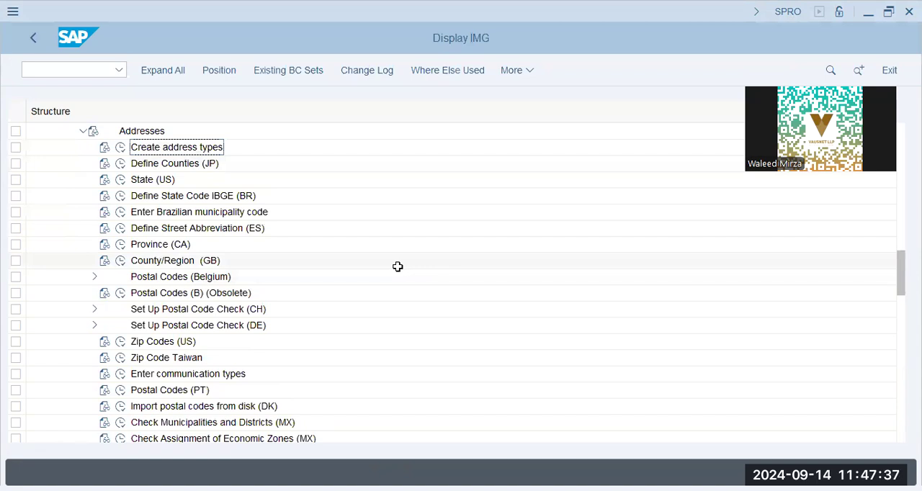
Step: Open transaction PA30 in a new session, display the employee's Personal data infotype and review the name and additional data fields
{"action": "left_click", "coordinate": [62, 69]}
{"action": "type", "text": "/o pa30"}
{"action": "key", "text": "Return"}
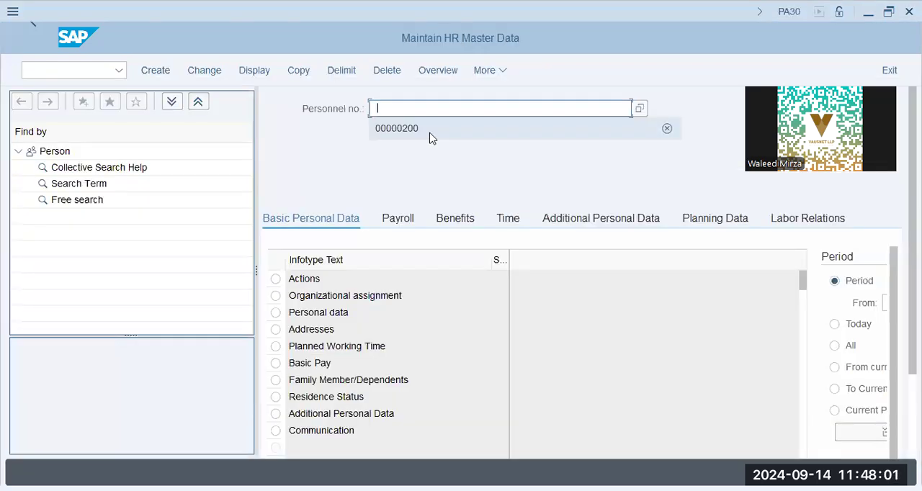
{"action": "left_click", "coordinate": [430, 135]}
{"action": "left_click", "coordinate": [278, 315]}
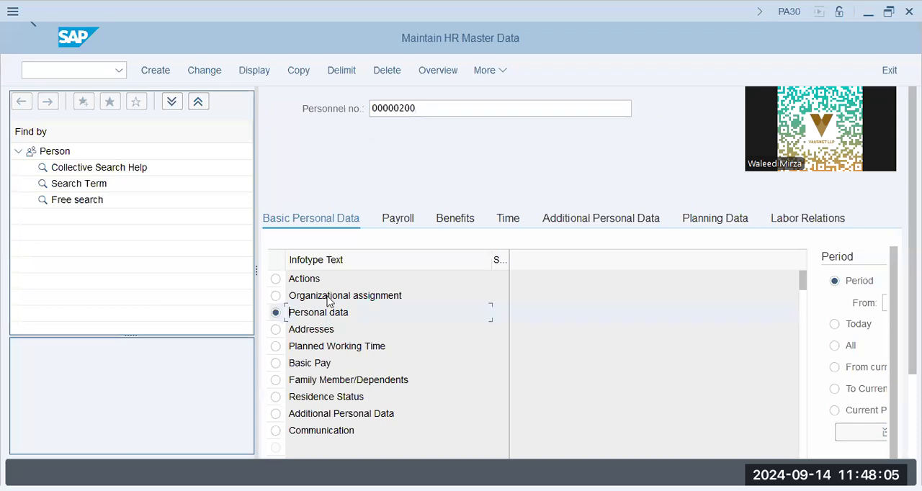
{"action": "left_click", "coordinate": [329, 299]}
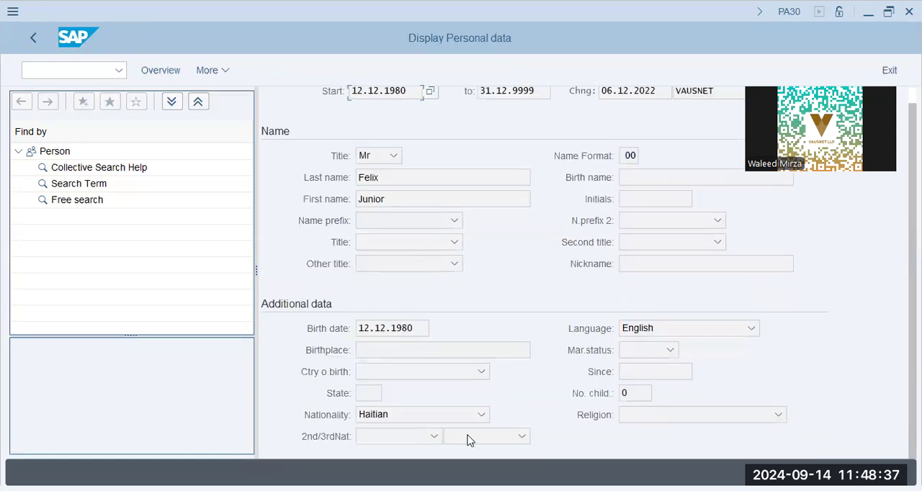
{"action": "left_click", "coordinate": [703, 108]}
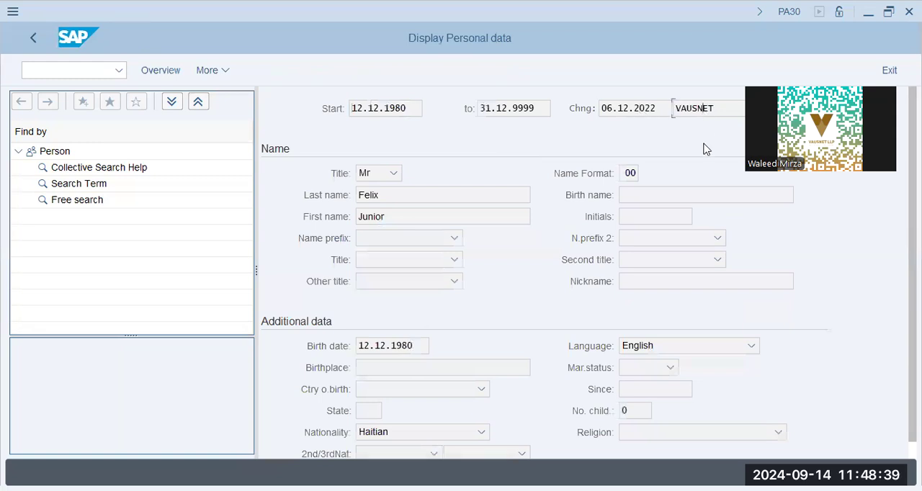
{"action": "scroll", "coordinate": [519, 325], "scroll_direction": "down", "scroll_amount": 1}
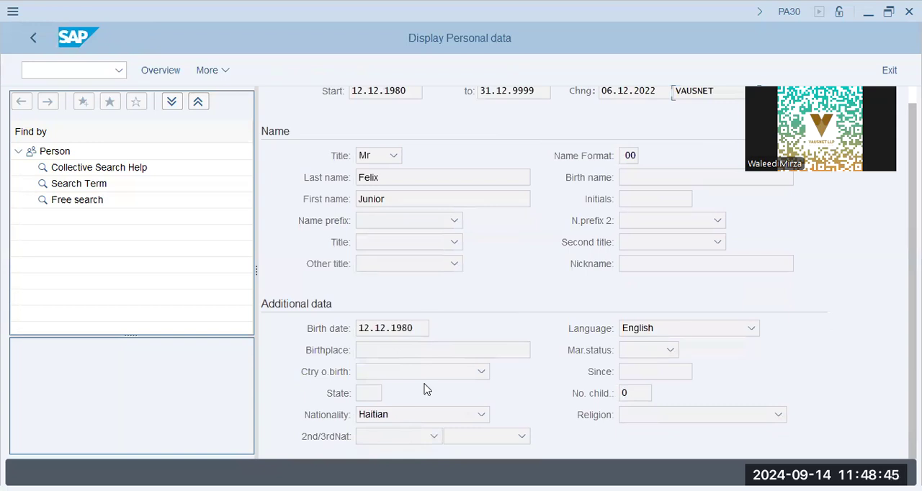
Step: Return to the customizing session and open the Create address types activity under Addresses
{"action": "key", "text": "alt+Tab"}
{"action": "scroll", "coordinate": [219, 269], "scroll_direction": "up", "scroll_amount": 1}
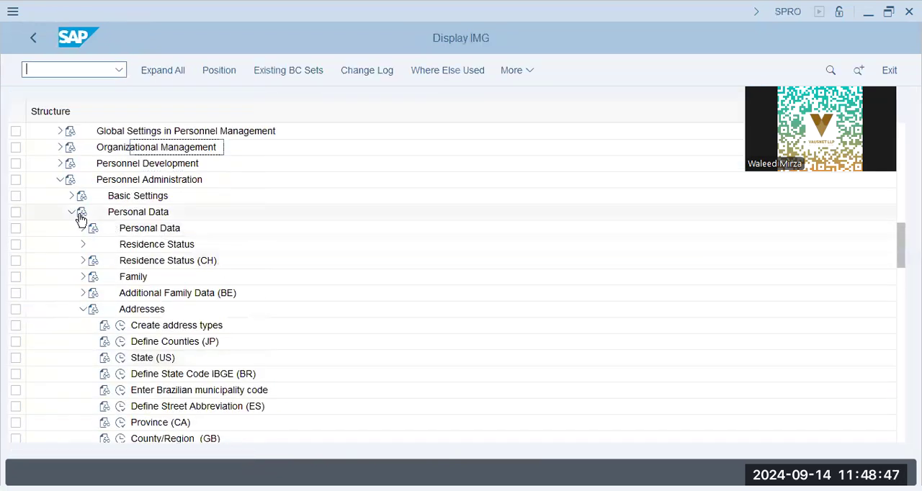
{"action": "scroll", "coordinate": [307, 274], "scroll_direction": "down", "scroll_amount": 1}
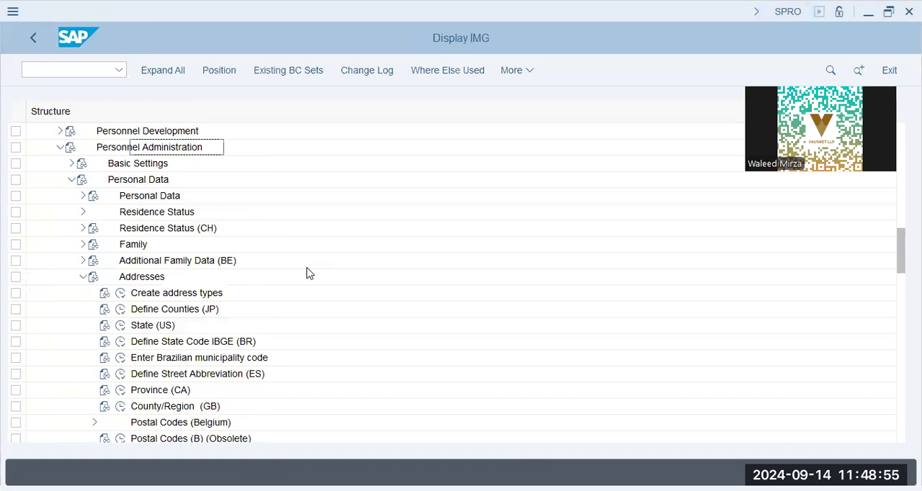
{"action": "left_click", "coordinate": [147, 277]}
{"action": "left_click", "coordinate": [124, 297]}
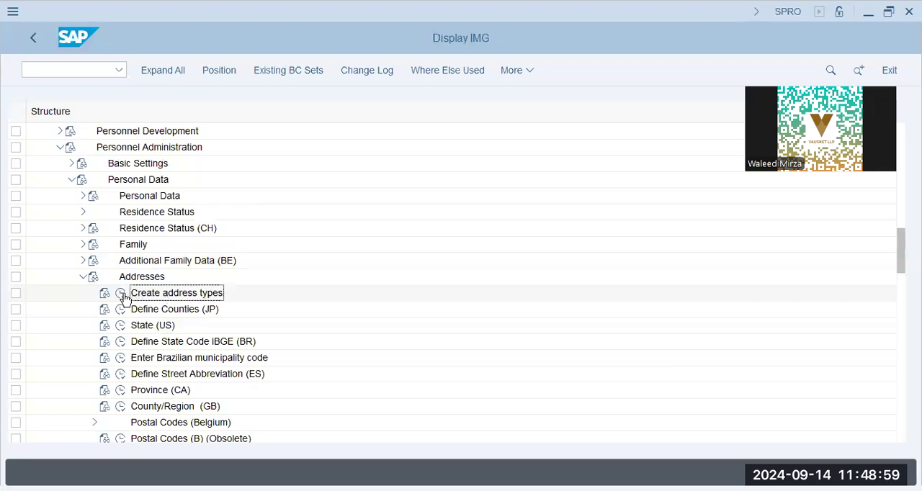
{"action": "scroll", "coordinate": [30, 345], "scroll_direction": "down", "scroll_amount": 3}
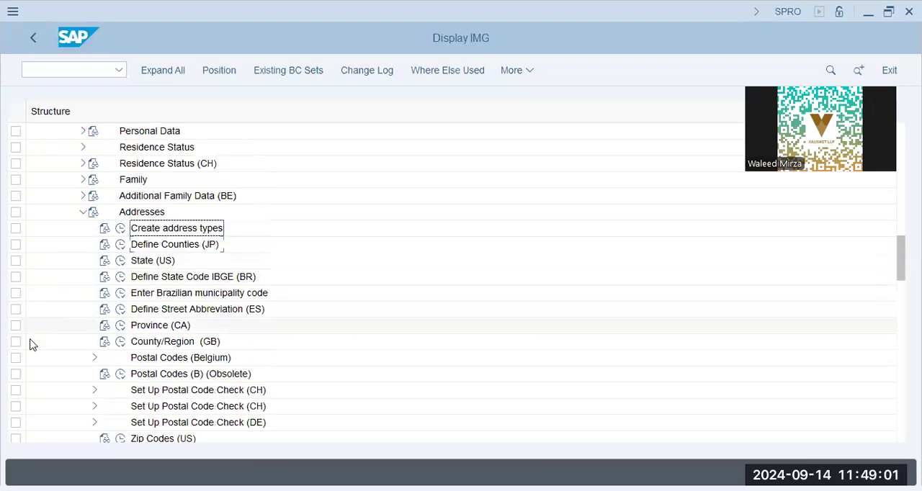
{"action": "left_click", "coordinate": [120, 196]}
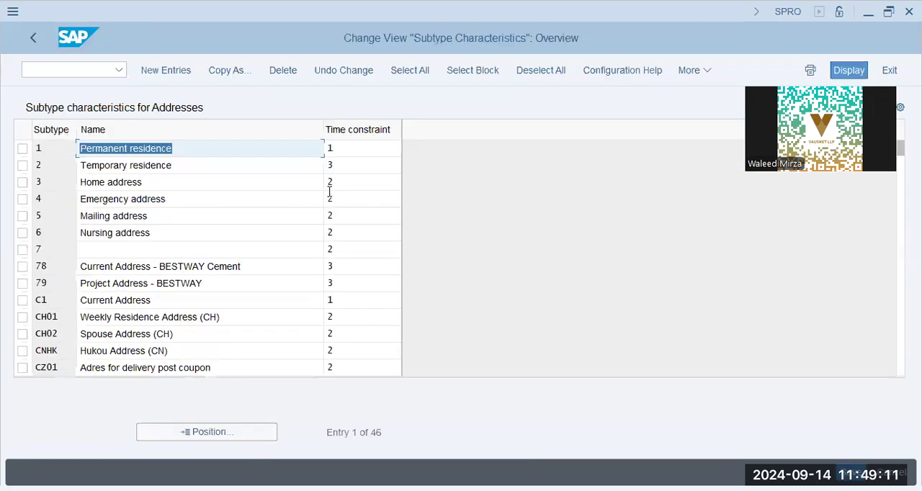
Step: Examine the first address subtypes and their names in the Subtype Characteristics overview
{"action": "left_click", "coordinate": [99, 249]}
{"action": "left_click", "coordinate": [127, 289]}
{"action": "left_click", "coordinate": [199, 355]}
{"action": "left_click", "coordinate": [199, 368]}
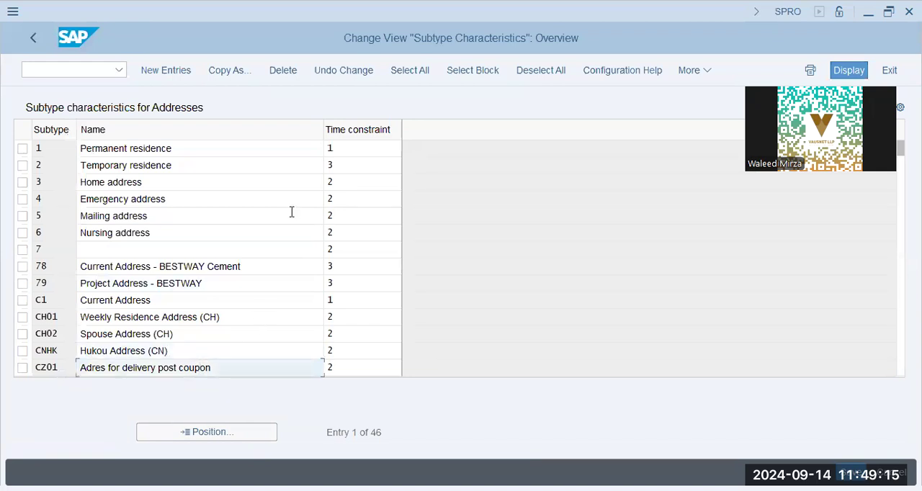
Step: Display the possible values for the Time constraint column, widen the list to read their full descriptions, and close it
{"action": "left_click", "coordinate": [382, 178]}
{"action": "left_click", "coordinate": [427, 172]}
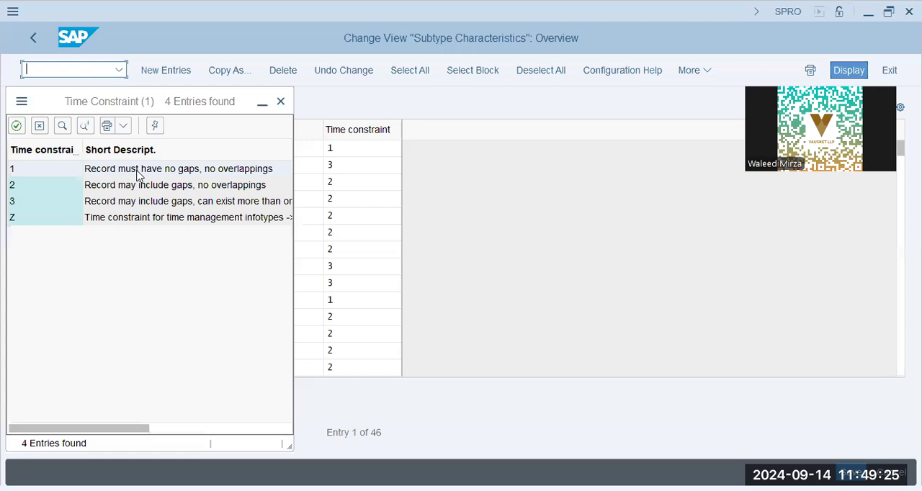
{"action": "left_click", "coordinate": [219, 170]}
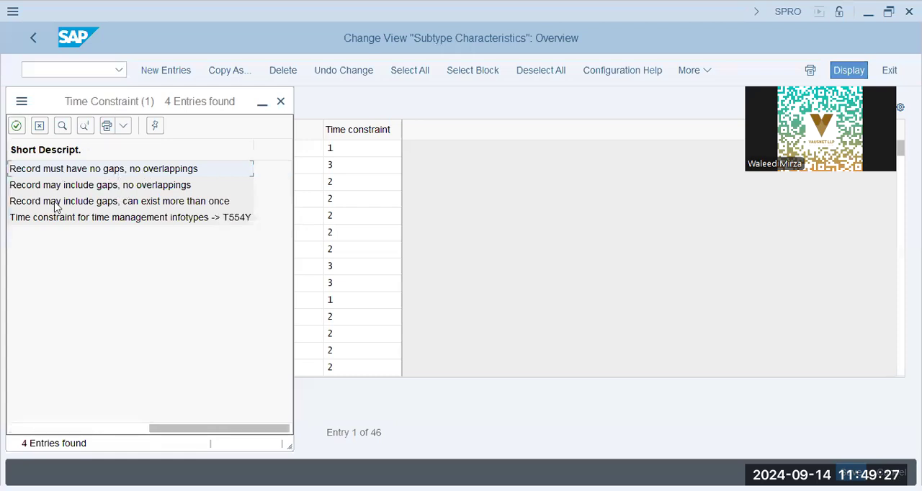
{"action": "left_click", "coordinate": [137, 204]}
{"action": "left_click", "coordinate": [117, 429]}
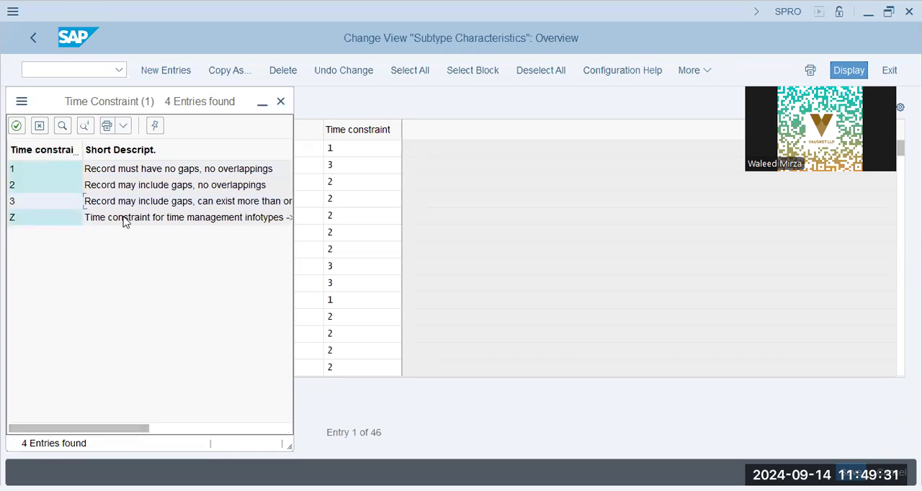
{"action": "left_click", "coordinate": [154, 222]}
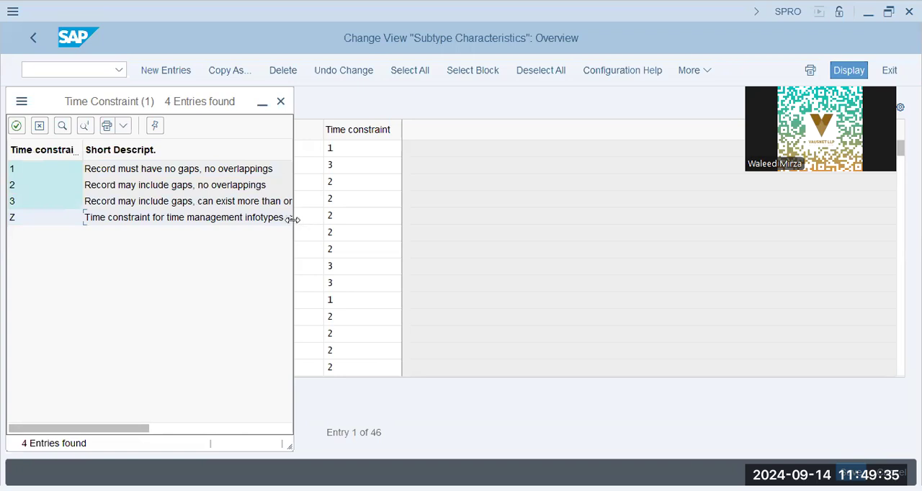
{"action": "left_click", "coordinate": [519, 226]}
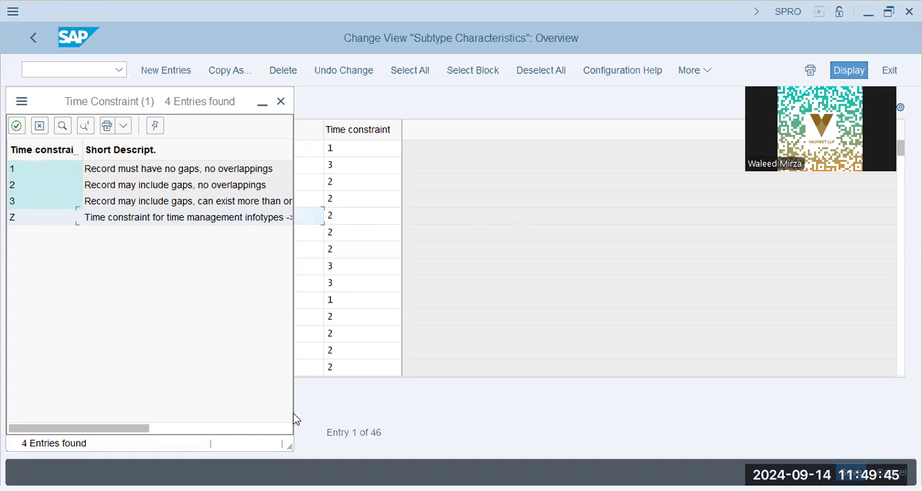
{"action": "left_click_drag", "start_coordinate": [294, 413], "coordinate": [515, 412]}
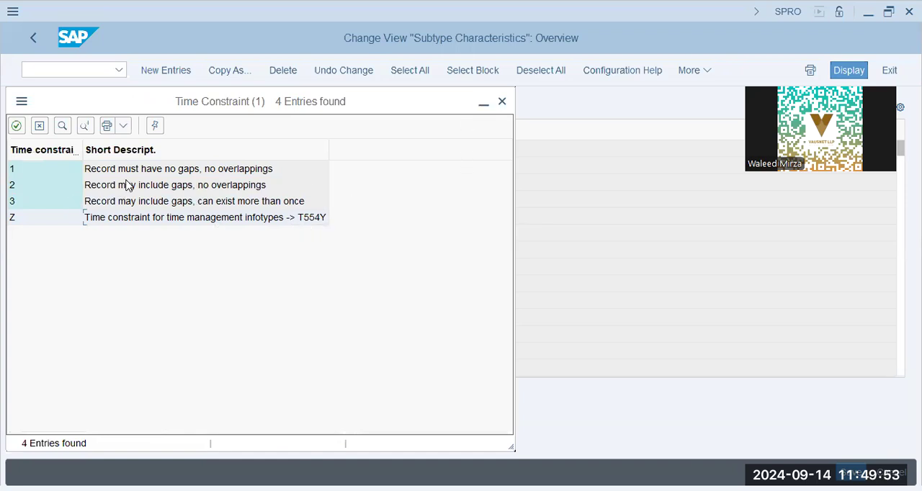
{"action": "left_click", "coordinate": [219, 190]}
{"action": "left_click", "coordinate": [497, 102]}
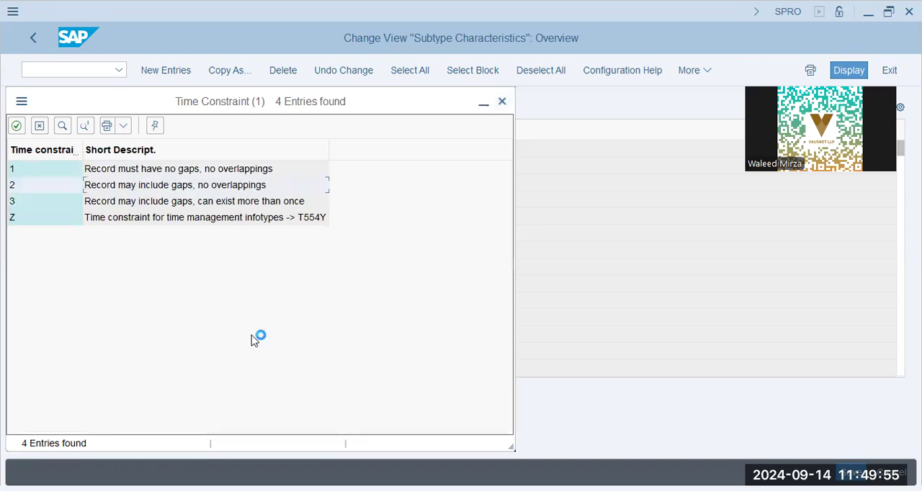
Step: Review further address subtypes down to Address of Spouse and return to the customizing structure
{"action": "left_click", "coordinate": [150, 318]}
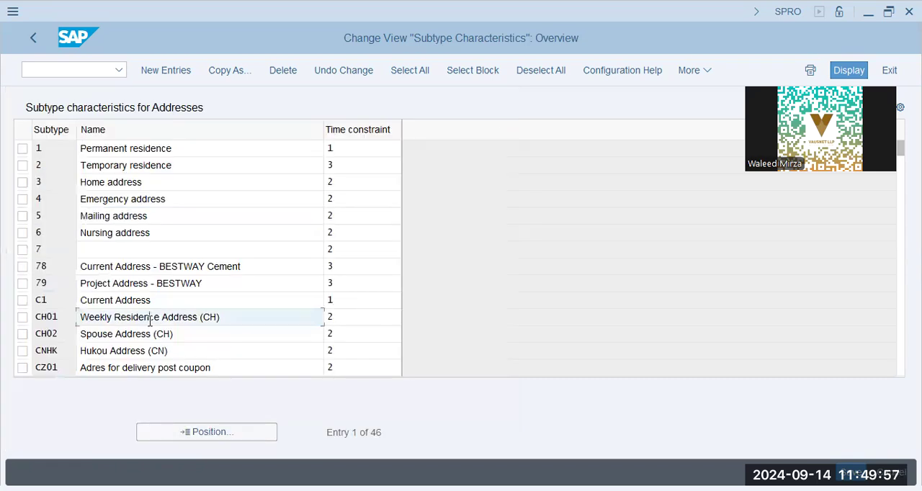
{"action": "scroll", "coordinate": [150, 320], "scroll_direction": "down", "scroll_amount": 5}
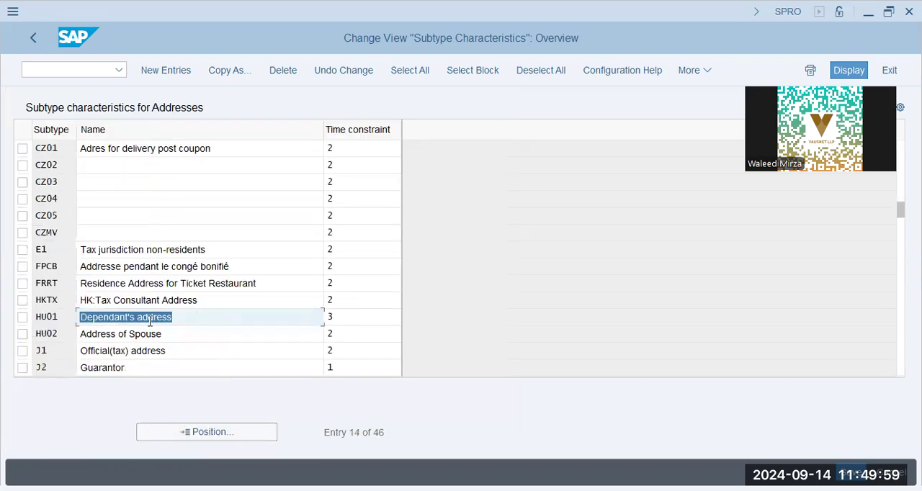
{"action": "left_click", "coordinate": [195, 332]}
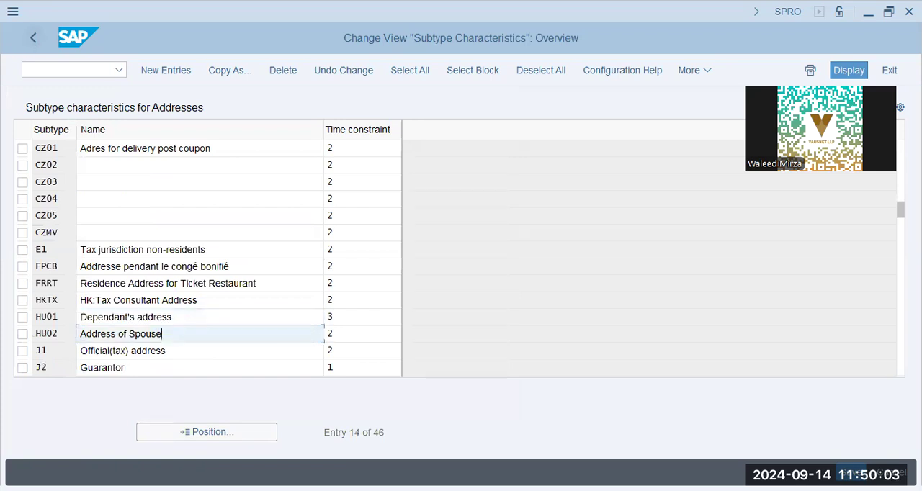
{"action": "left_click", "coordinate": [34, 37]}
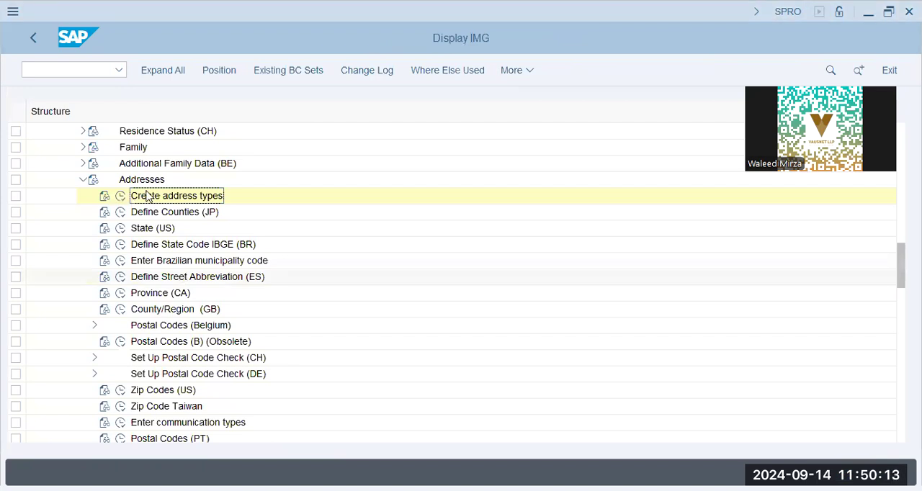
Step: Collapse Addresses, expand the inner Personal Data node and look over its activities from Create forms of address to Maintain titles
{"action": "left_click", "coordinate": [82, 180]}
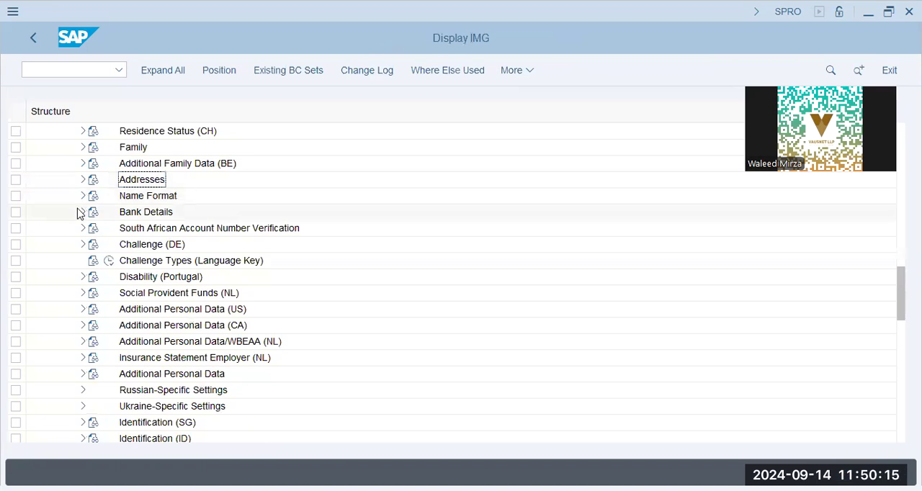
{"action": "scroll", "coordinate": [69, 289], "scroll_direction": "up", "scroll_amount": 1}
{"action": "scroll", "coordinate": [69, 294], "scroll_direction": "up", "scroll_amount": 1}
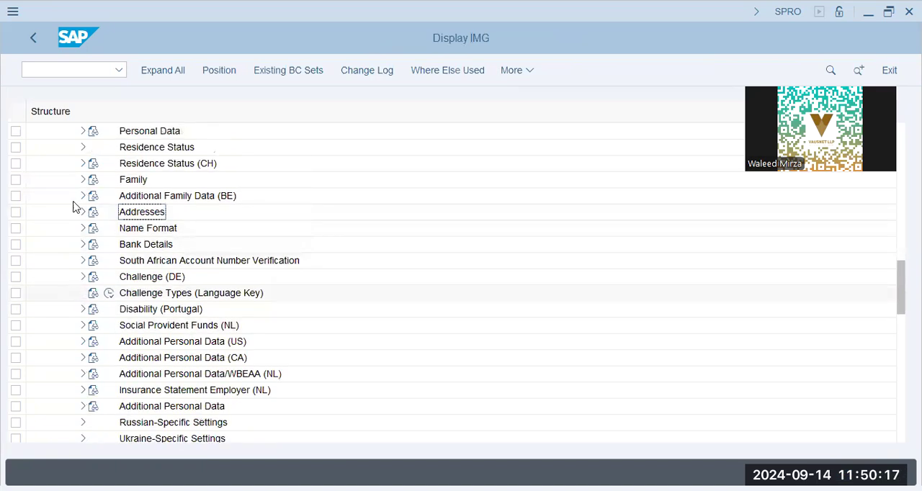
{"action": "scroll", "coordinate": [83, 179], "scroll_direction": "up", "scroll_amount": 1}
{"action": "scroll", "coordinate": [31, 241], "scroll_direction": "down", "scroll_amount": 3}
{"action": "scroll", "coordinate": [33, 239], "scroll_direction": "up", "scroll_amount": 3}
{"action": "scroll", "coordinate": [113, 187], "scroll_direction": "up", "scroll_amount": 2}
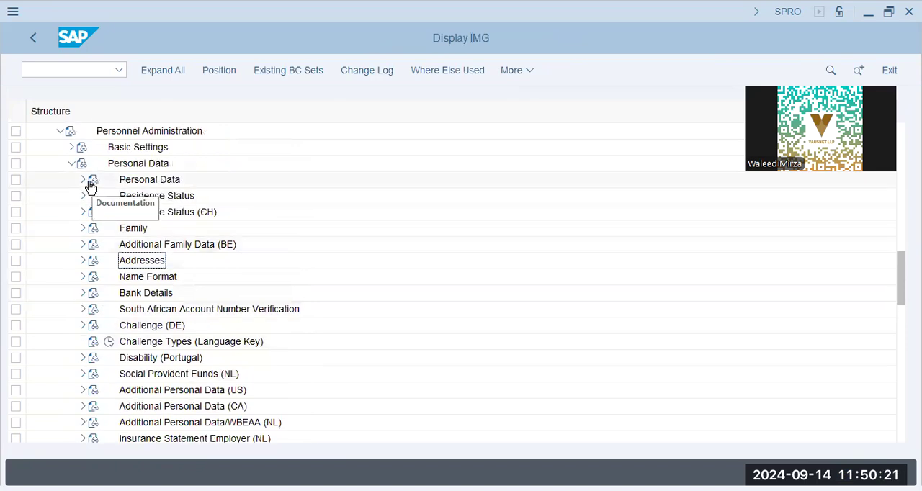
{"action": "left_click", "coordinate": [83, 180]}
{"action": "left_click", "coordinate": [175, 184]}
{"action": "left_click", "coordinate": [177, 215]}
{"action": "left_click", "coordinate": [182, 229]}
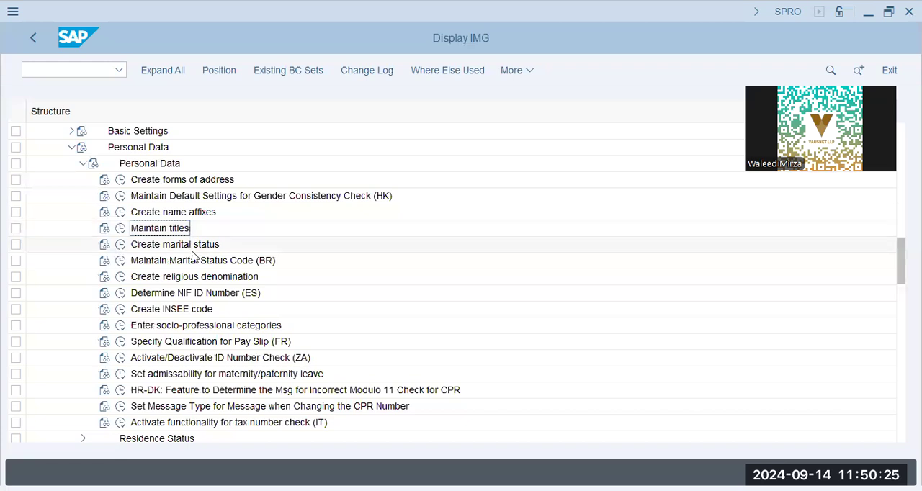
{"action": "left_click", "coordinate": [142, 186]}
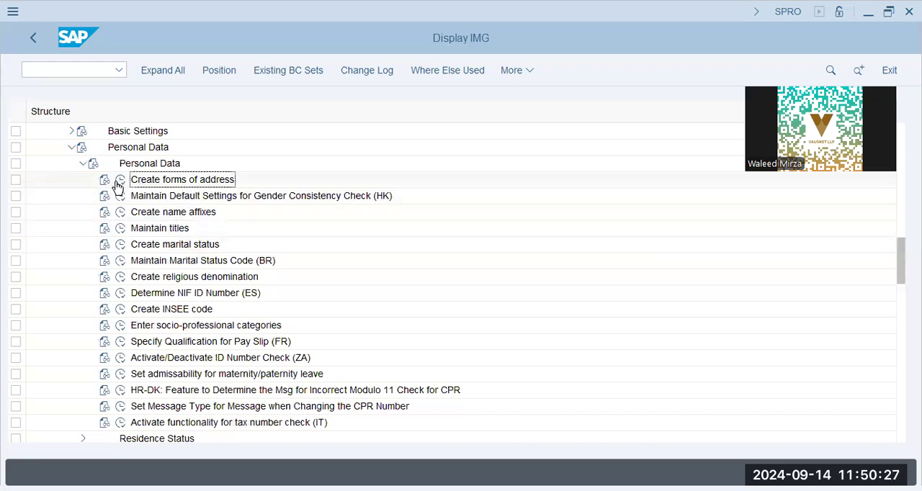
Step: Open Maintain titles, review the name-prefix titles through Sub-director, and return to the customizing structure
{"action": "left_click", "coordinate": [121, 229]}
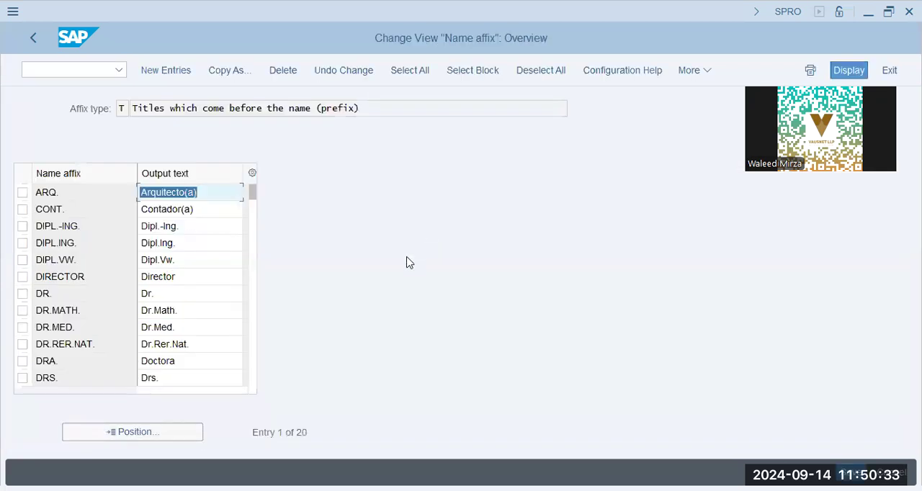
{"action": "left_click", "coordinate": [132, 327]}
{"action": "left_click_drag", "start_coordinate": [176, 250], "coordinate": [65, 236]}
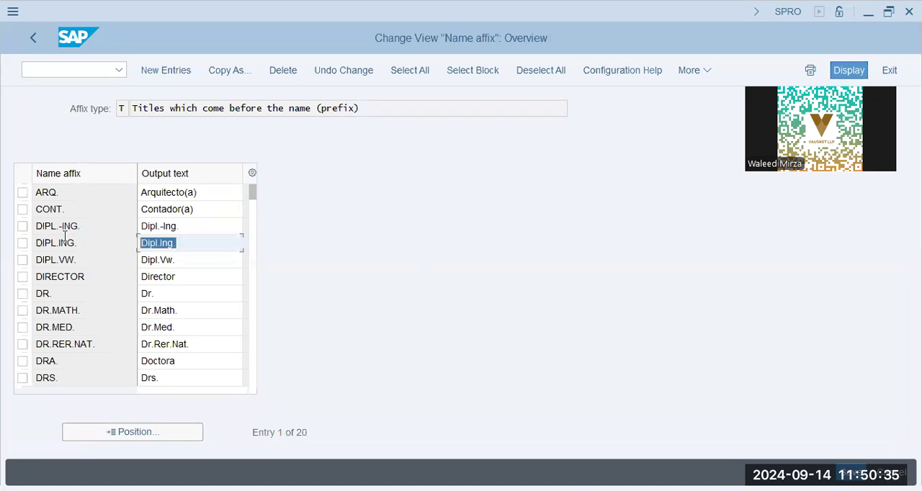
{"action": "left_click", "coordinate": [152, 366]}
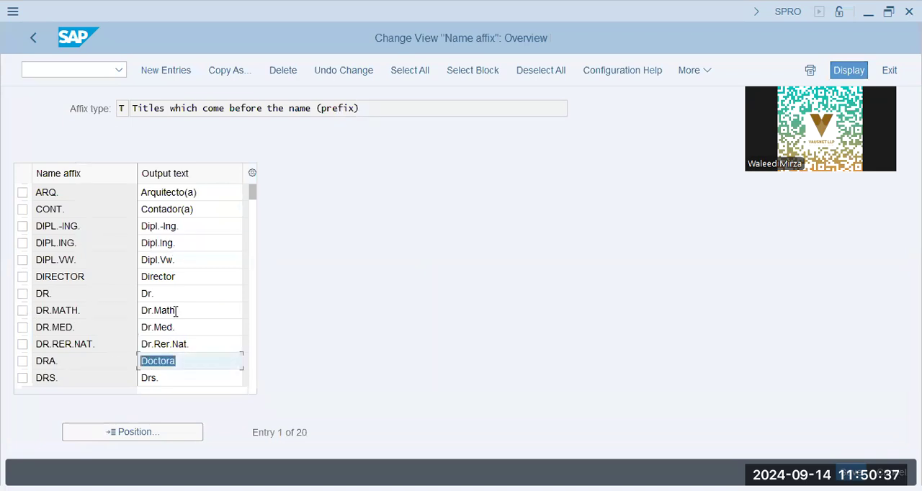
{"action": "scroll", "coordinate": [179, 315], "scroll_direction": "down", "scroll_amount": 4}
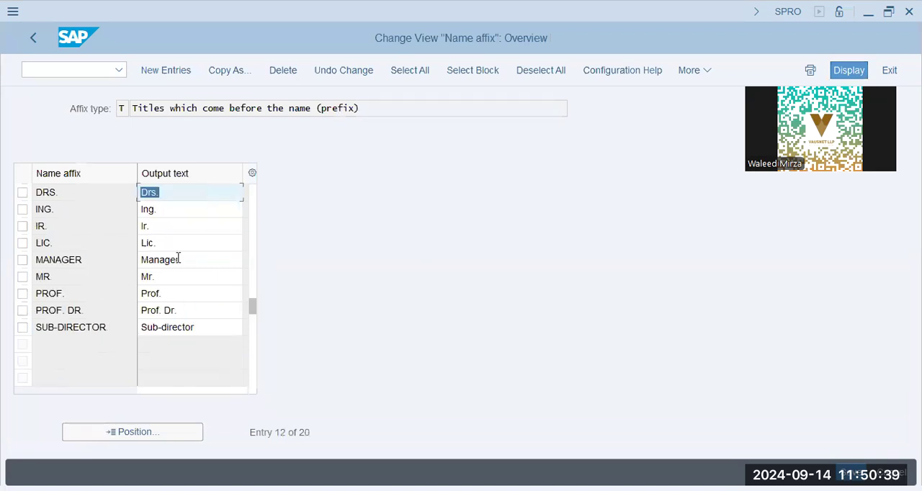
{"action": "left_click", "coordinate": [177, 260]}
{"action": "left_click", "coordinate": [207, 330]}
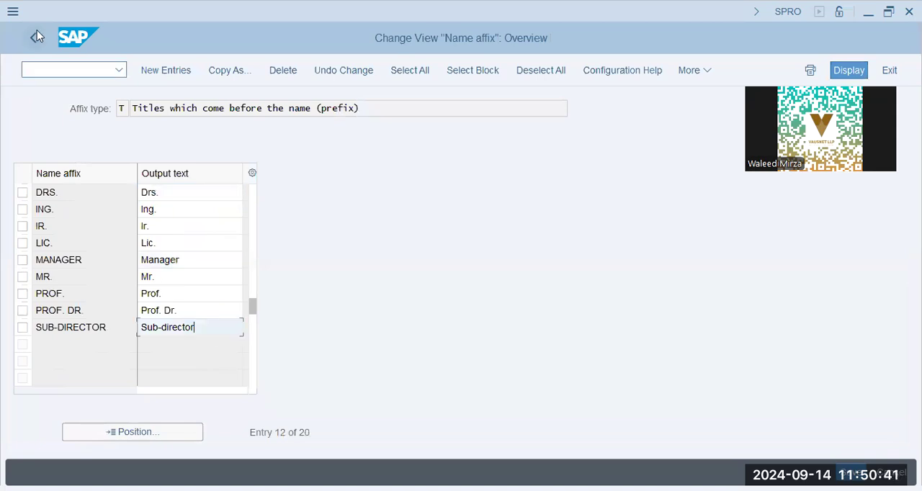
{"action": "key", "text": "F3"}
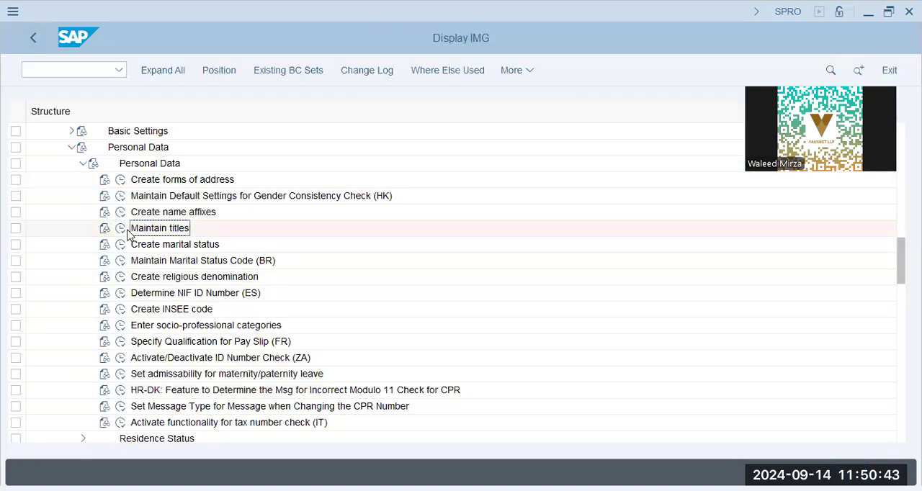
Step: Open Create marital status, review each designation from Single to RescRP, and return to the customizing structure
{"action": "left_click", "coordinate": [121, 246]}
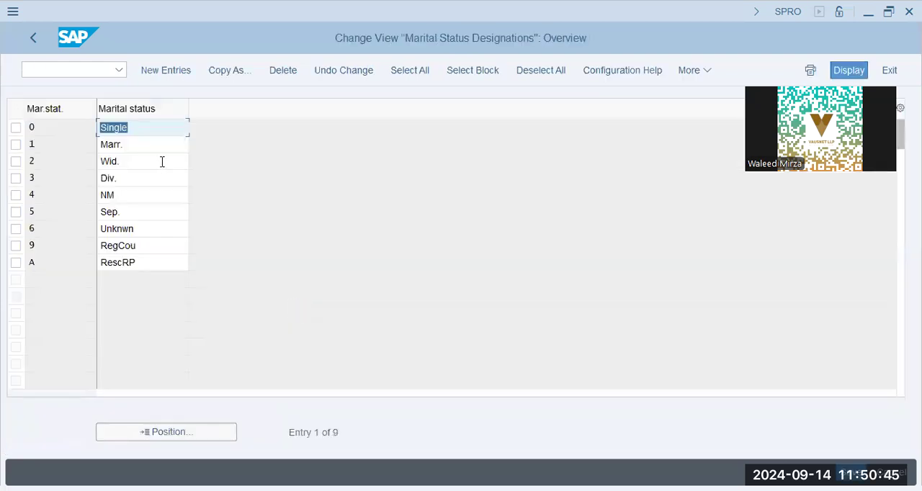
{"action": "left_click", "coordinate": [137, 134]}
{"action": "left_click", "coordinate": [131, 150]}
{"action": "left_click", "coordinate": [133, 164]}
{"action": "left_click", "coordinate": [136, 179]}
{"action": "left_click", "coordinate": [142, 195]}
{"action": "left_click", "coordinate": [149, 213]}
{"action": "left_click", "coordinate": [151, 229]}
{"action": "left_click", "coordinate": [155, 247]}
{"action": "left_click", "coordinate": [159, 263]}
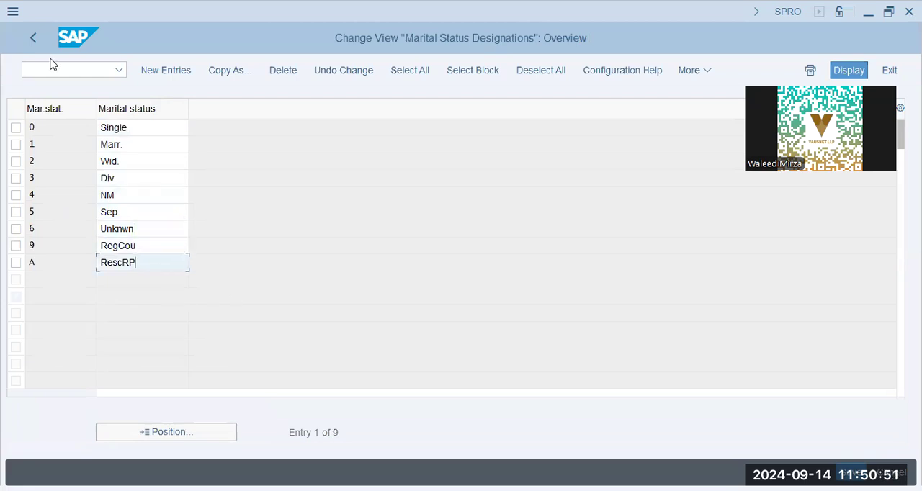
{"action": "left_click", "coordinate": [33, 37]}
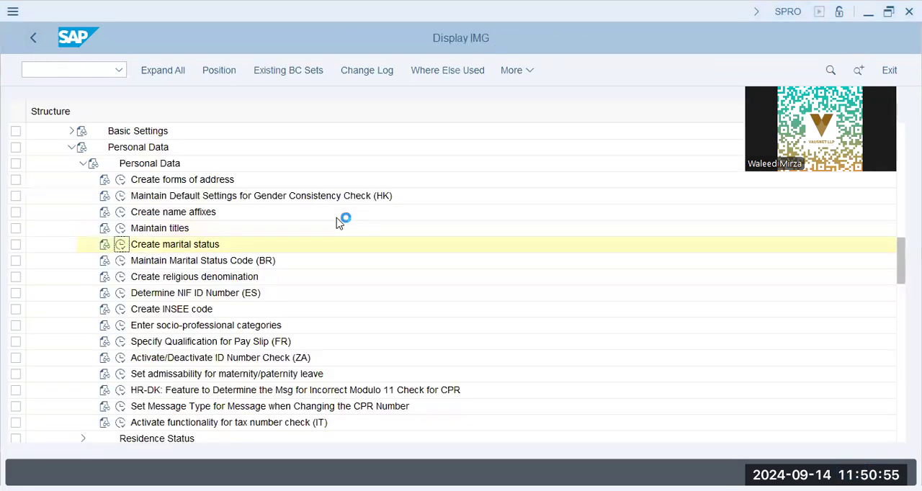
Step: Open Create forms of address and review the title keys from Mrs to Commissioner
{"action": "key", "text": "alt"}
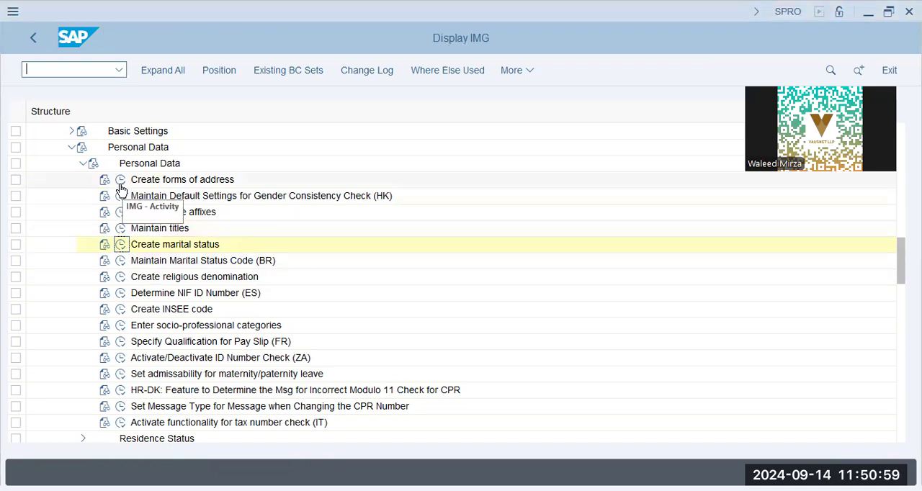
{"action": "scroll", "coordinate": [108, 331], "scroll_direction": "down", "scroll_amount": 1}
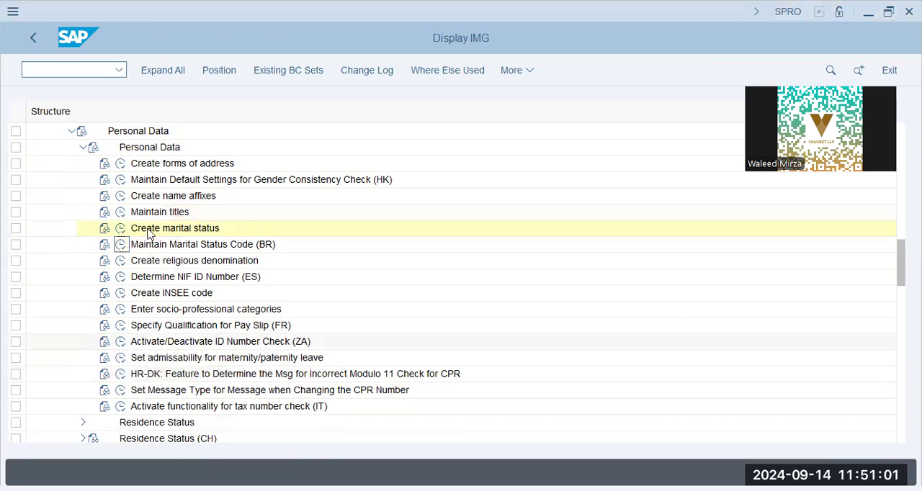
{"action": "left_click", "coordinate": [121, 164]}
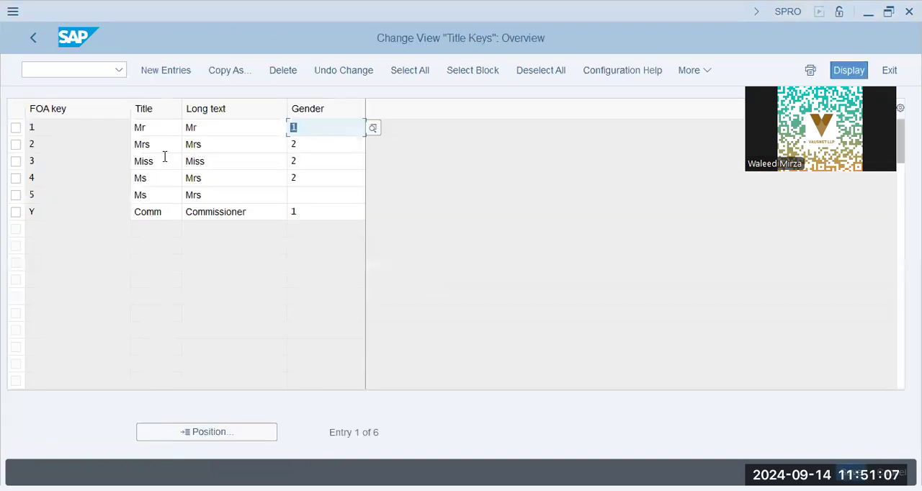
{"action": "left_click", "coordinate": [166, 145]}
{"action": "left_click", "coordinate": [170, 179]}
{"action": "left_click", "coordinate": [166, 195]}
{"action": "left_click", "coordinate": [171, 213]}
{"action": "left_click", "coordinate": [262, 207]}
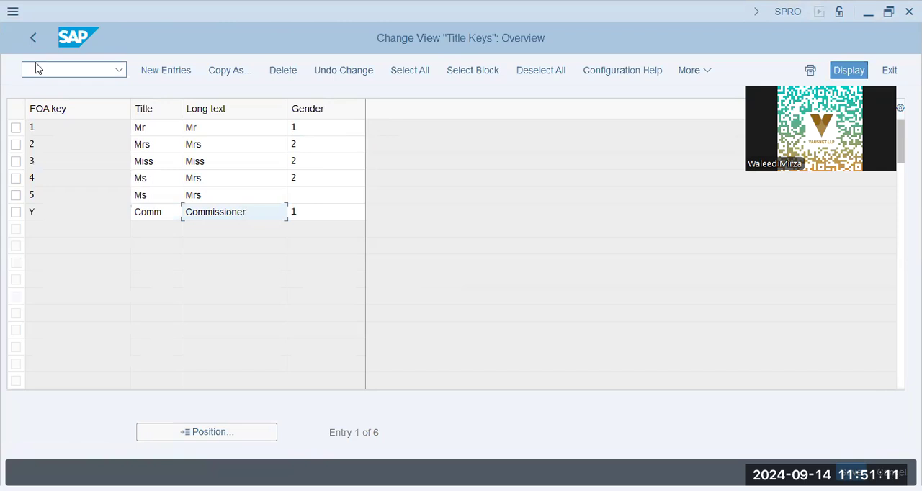
Step: Return to the customizing structure, close up Personnel Administration and look over the nodes under Organizational Management
{"action": "left_click", "coordinate": [34, 39]}
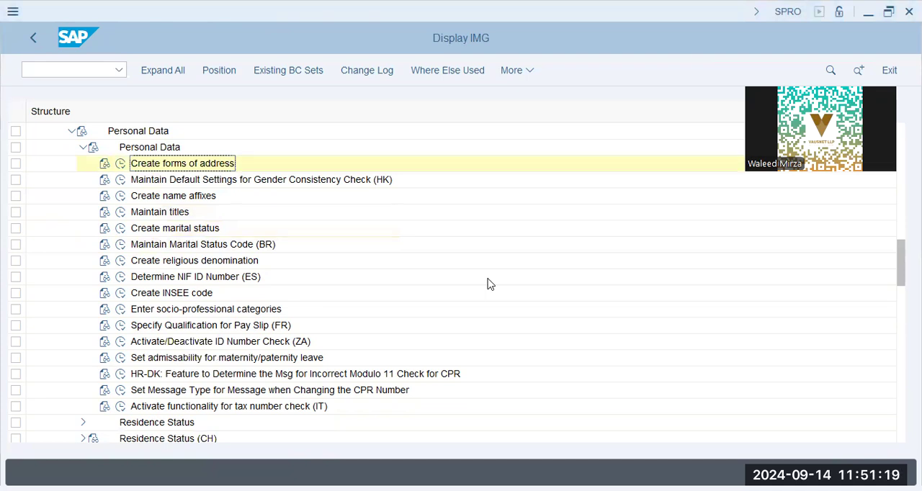
{"action": "left_click", "coordinate": [71, 132]}
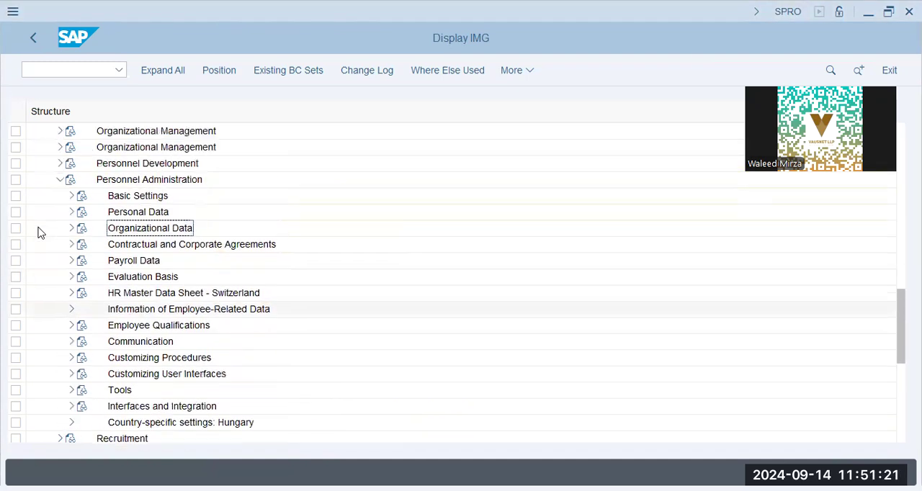
{"action": "scroll", "coordinate": [40, 232], "scroll_direction": "up", "scroll_amount": 3}
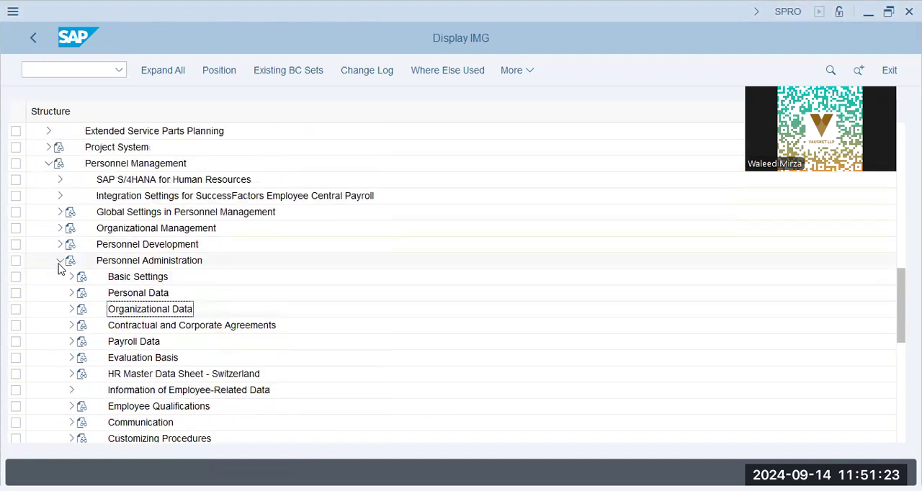
{"action": "left_click", "coordinate": [60, 262]}
{"action": "left_click", "coordinate": [60, 229]}
{"action": "left_click", "coordinate": [128, 262]}
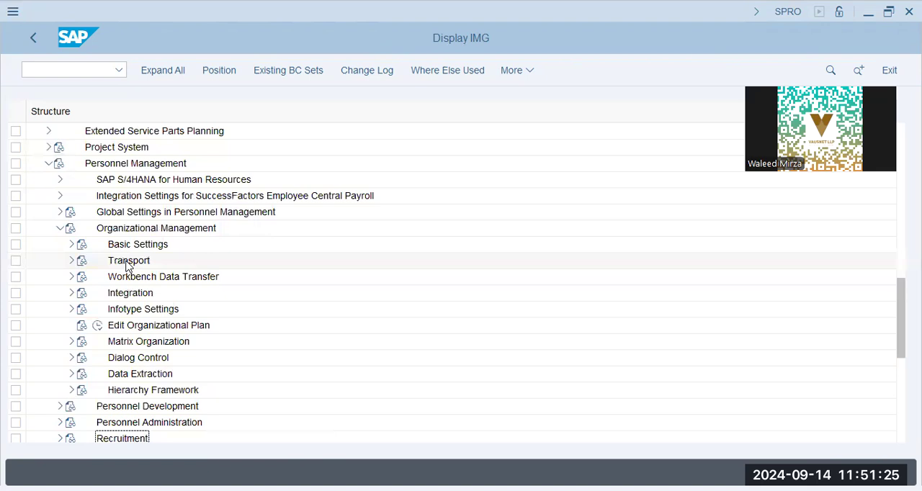
{"action": "left_click", "coordinate": [57, 229]}
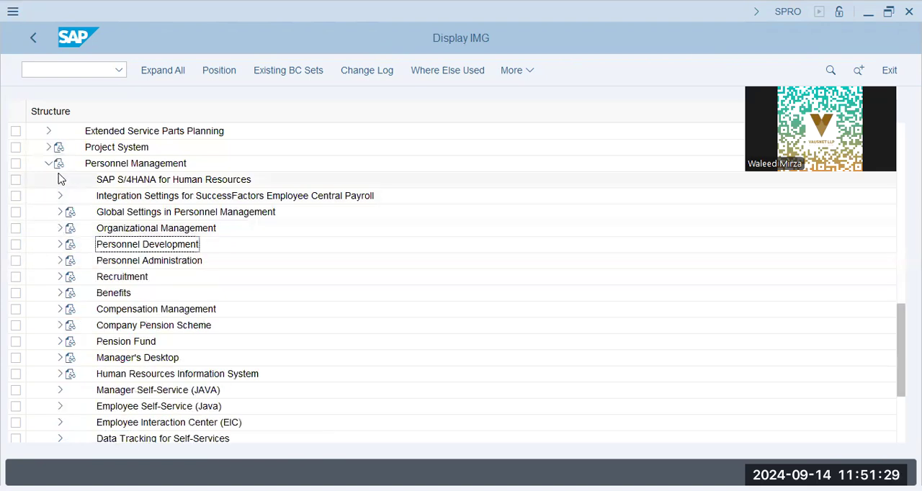
Step: Under Personnel Administration, expand Organizational Data down to the Organizational Assignment activities, leaving Organizational Plan collapsed
{"action": "left_click", "coordinate": [59, 261]}
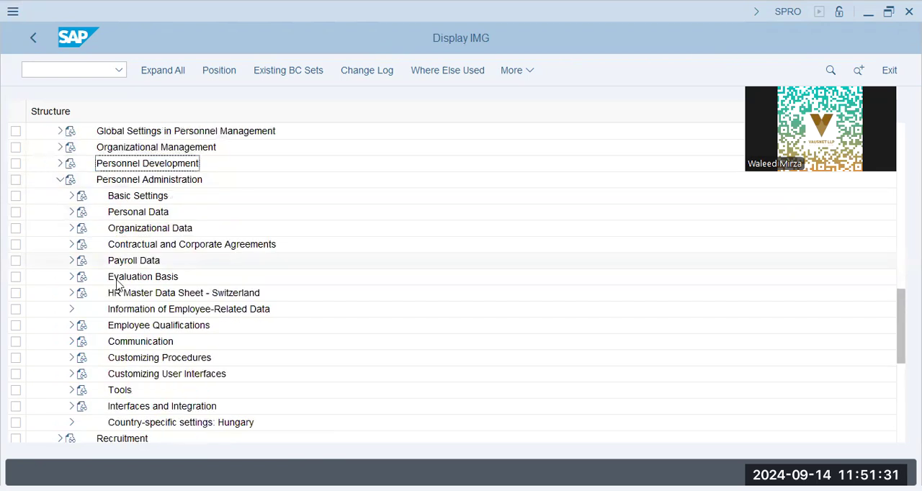
{"action": "left_click", "coordinate": [72, 228]}
{"action": "left_click", "coordinate": [180, 263]}
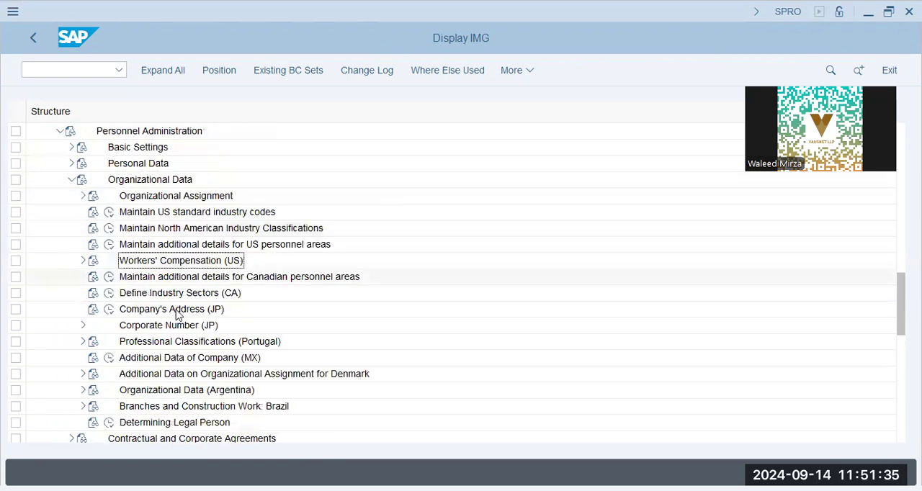
{"action": "scroll", "coordinate": [189, 313], "scroll_direction": "down", "scroll_amount": 1}
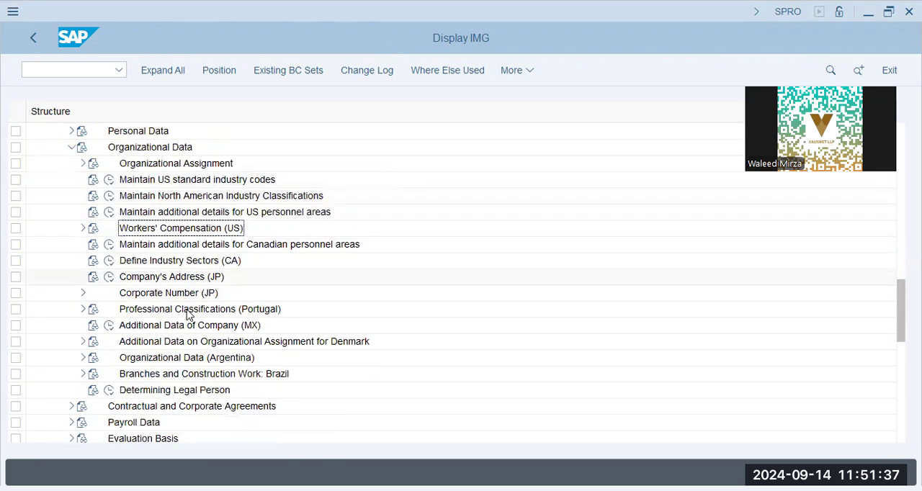
{"action": "scroll", "coordinate": [187, 313], "scroll_direction": "up", "scroll_amount": 3}
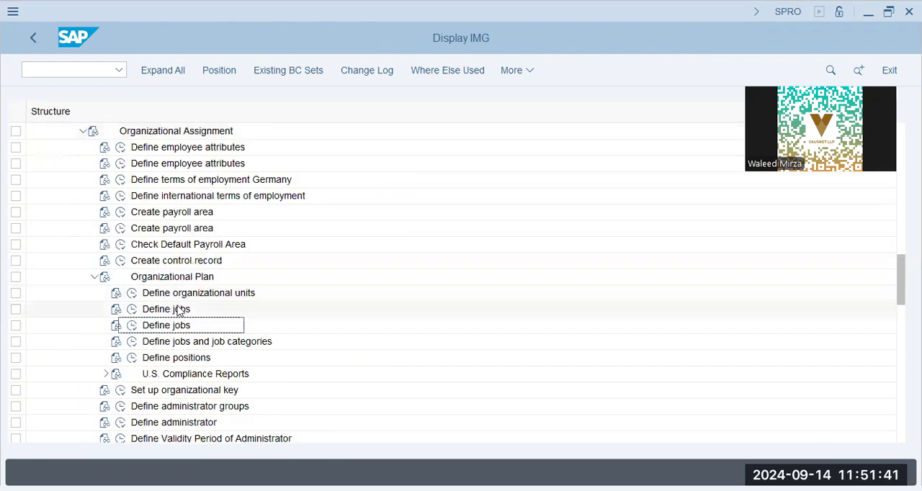
{"action": "left_click", "coordinate": [175, 295]}
{"action": "left_click", "coordinate": [93, 277]}
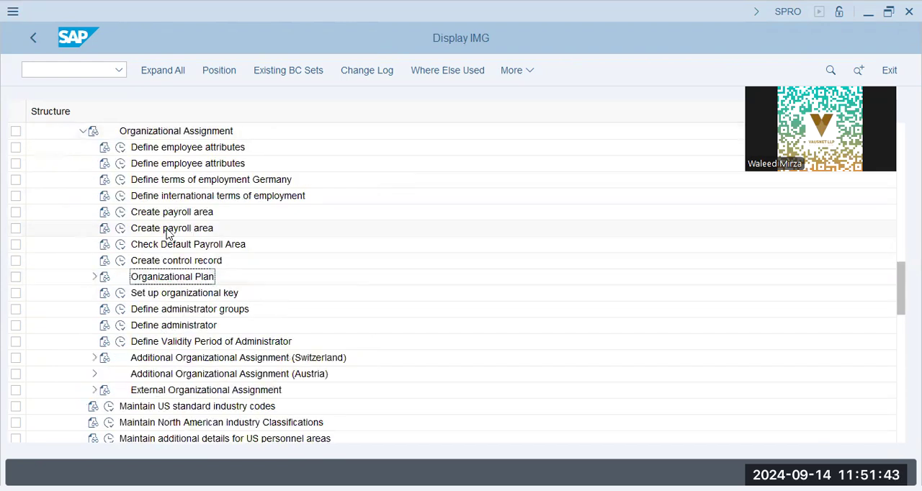
Step: Open Define administrator groups and expand PINCH's otherwise branch through employee group 1 to employee subgroup HE
{"action": "left_click", "coordinate": [175, 325]}
{"action": "left_click", "coordinate": [120, 312]}
{"action": "left_click", "coordinate": [62, 226]}
{"action": "left_click", "coordinate": [84, 262]}
{"action": "left_click", "coordinate": [106, 295]}
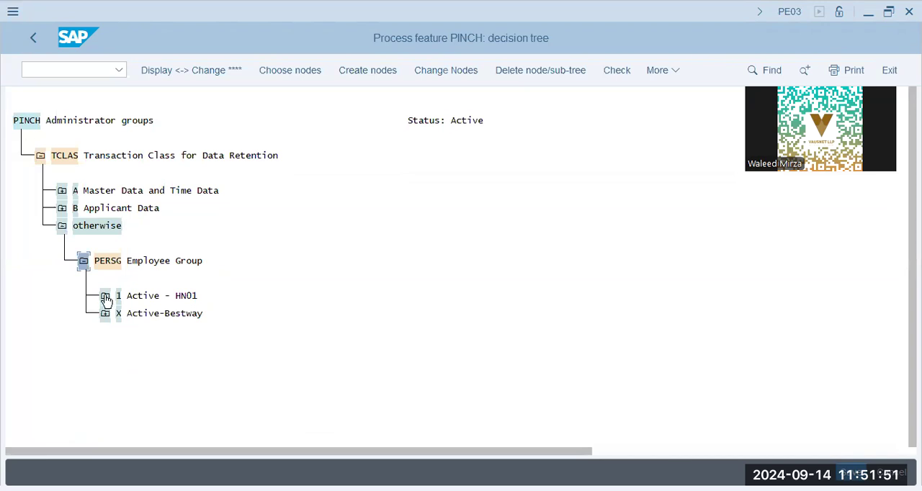
{"action": "left_click", "coordinate": [127, 331]}
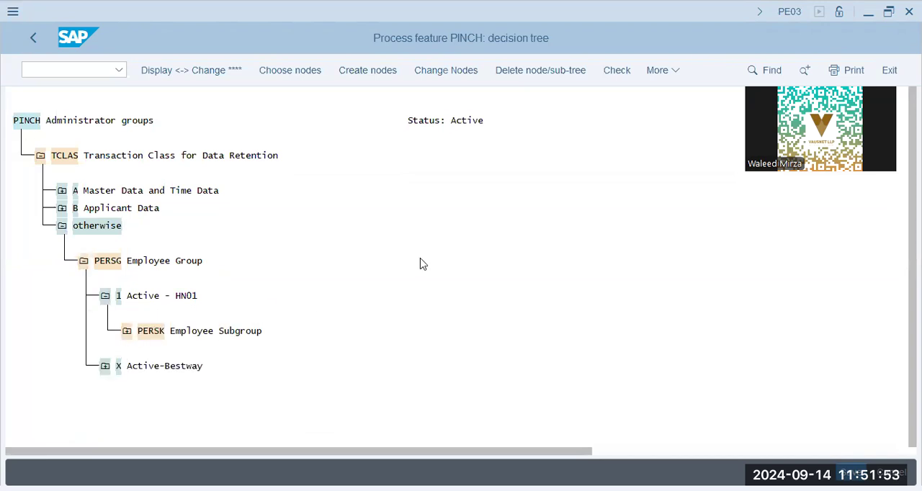
{"action": "left_click", "coordinate": [148, 366]}
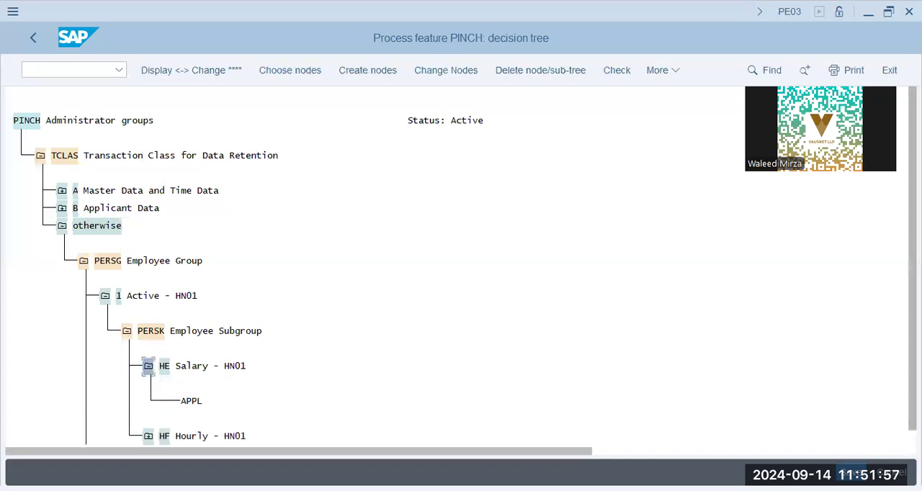
Step: Expand employee subgroup HF in the PINCH decision tree, review its value and return to the customizing structure
{"action": "left_click", "coordinate": [912, 438]}
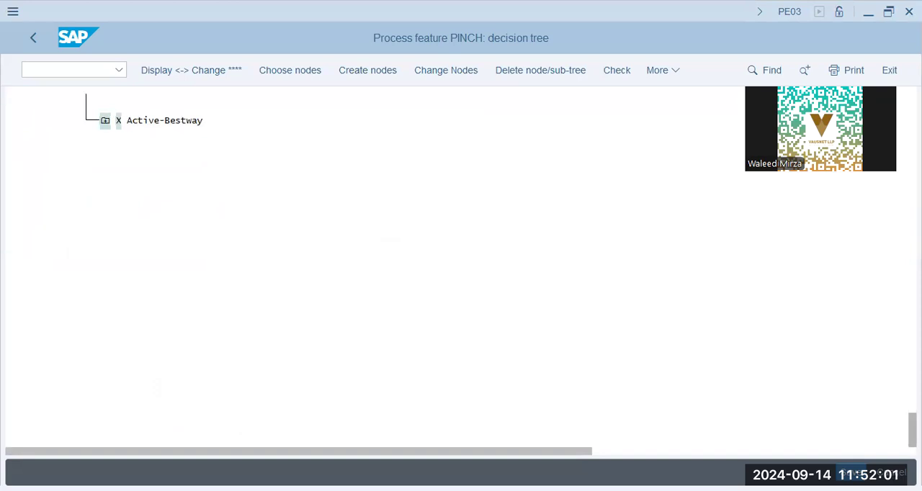
{"action": "scroll", "coordinate": [461, 266], "scroll_direction": "up", "scroll_amount": 5}
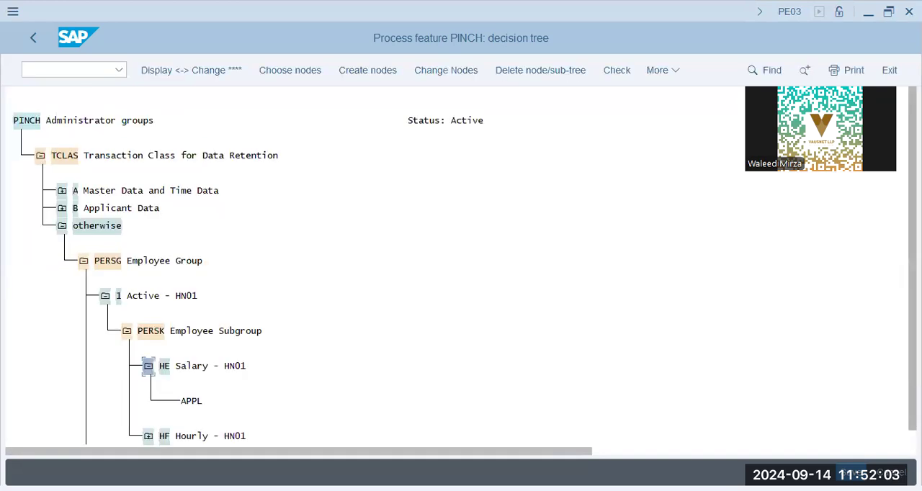
{"action": "left_click", "coordinate": [148, 438]}
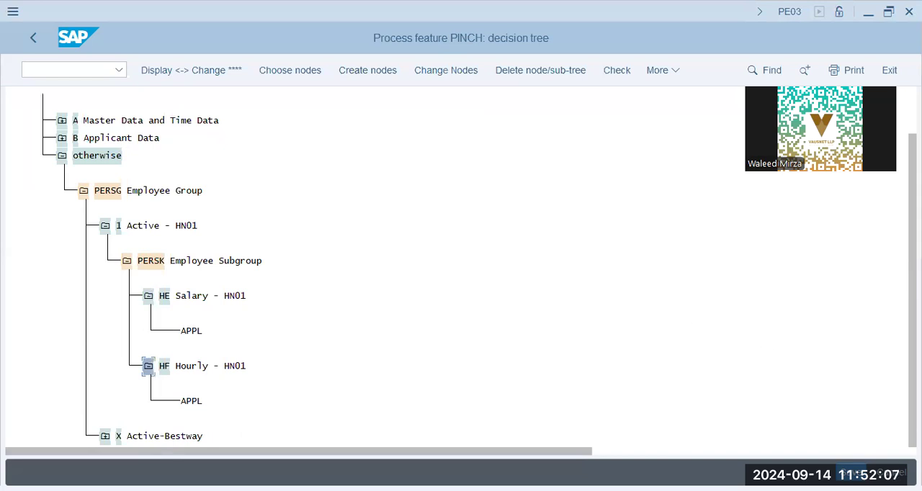
{"action": "key", "text": "alt+Tab"}
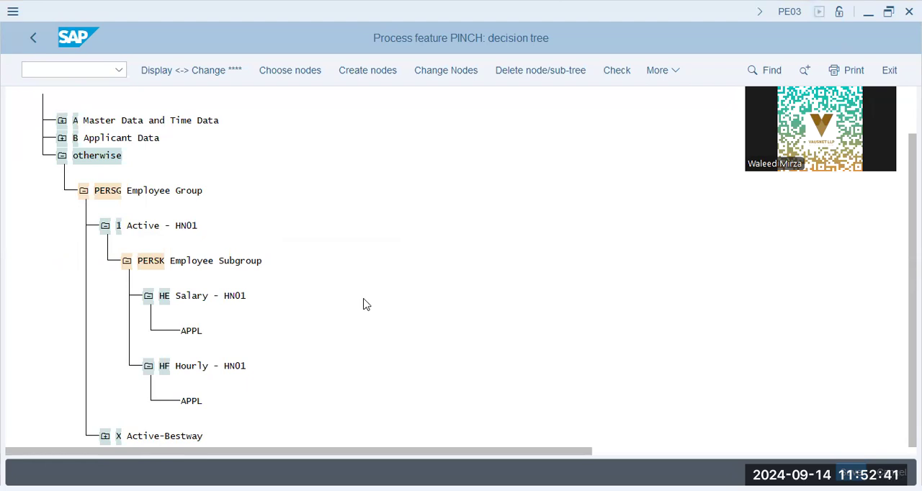
{"action": "left_click", "coordinate": [36, 36]}
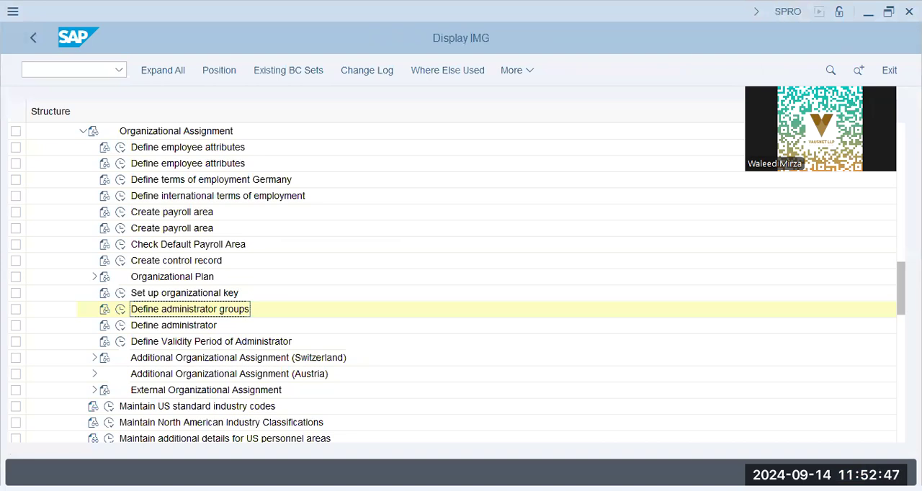
Step: Collapse Organizational Data and expand the Personal Data node under Personnel Administration
{"action": "scroll", "coordinate": [68, 229], "scroll_direction": "up", "scroll_amount": 2}
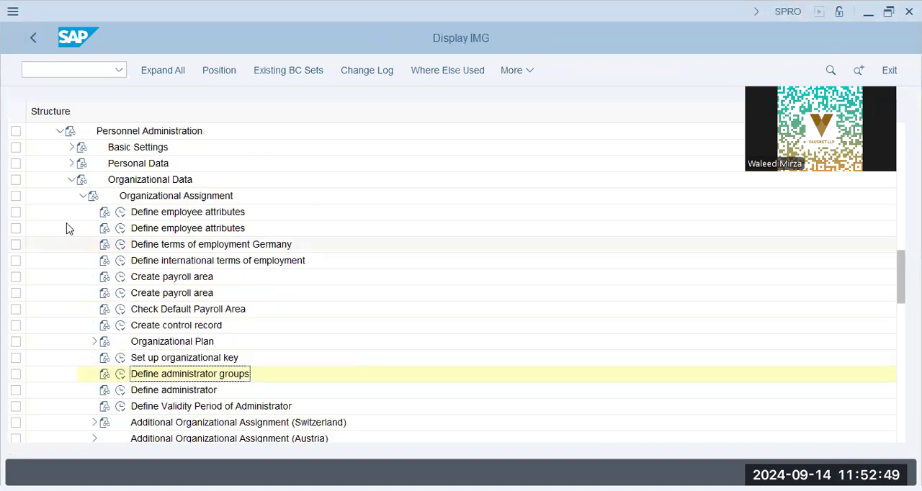
{"action": "scroll", "coordinate": [67, 229], "scroll_direction": "up", "scroll_amount": 5}
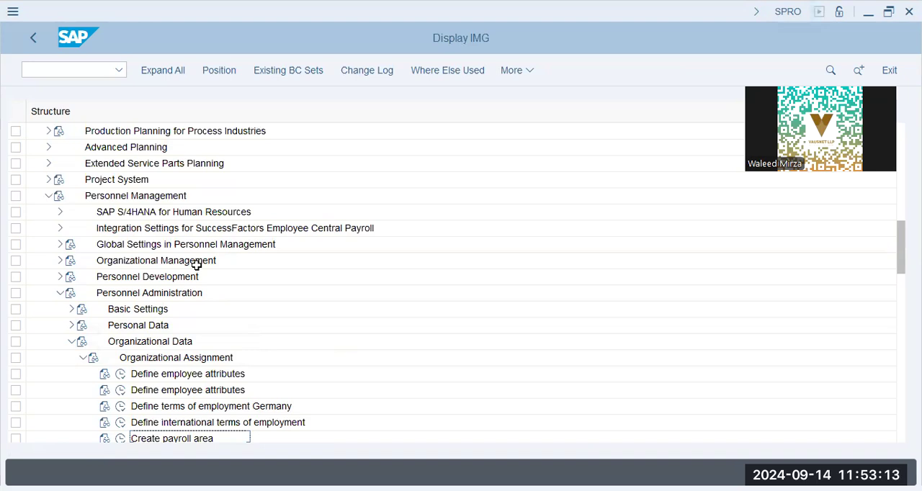
{"action": "key", "text": "Down"}
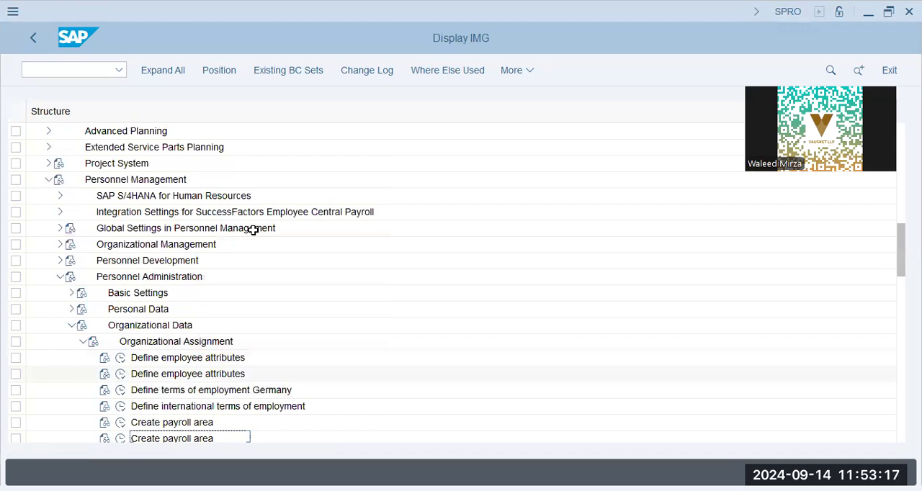
{"action": "left_click", "coordinate": [69, 321]}
{"action": "left_click", "coordinate": [69, 311]}
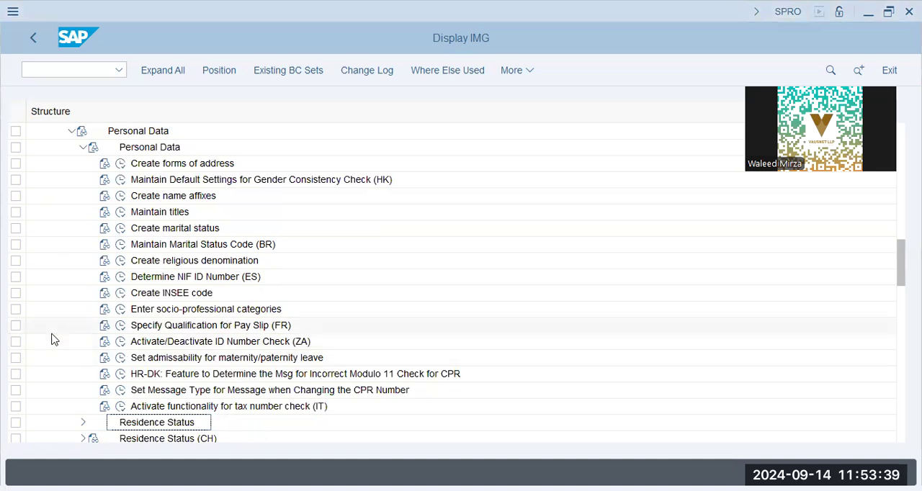
Step: Open Create forms of address, review the title keys again and return to the customizing structure
{"action": "left_click", "coordinate": [173, 182]}
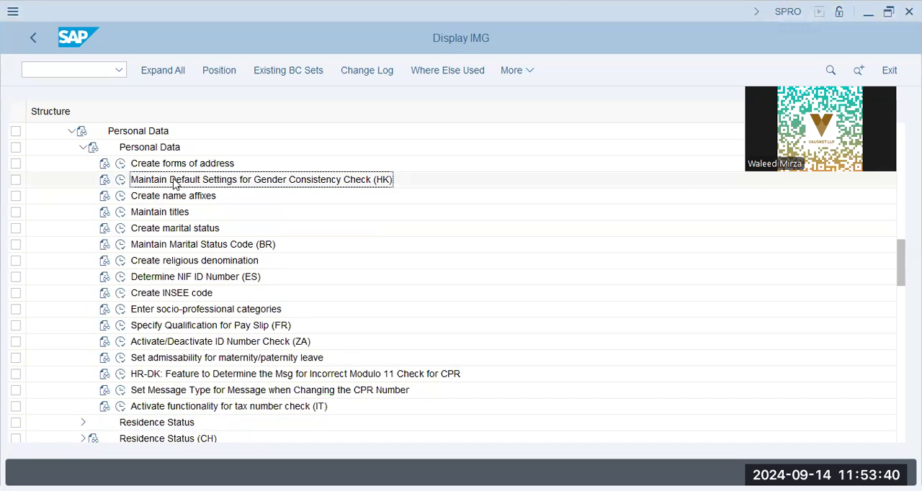
{"action": "left_click", "coordinate": [120, 164]}
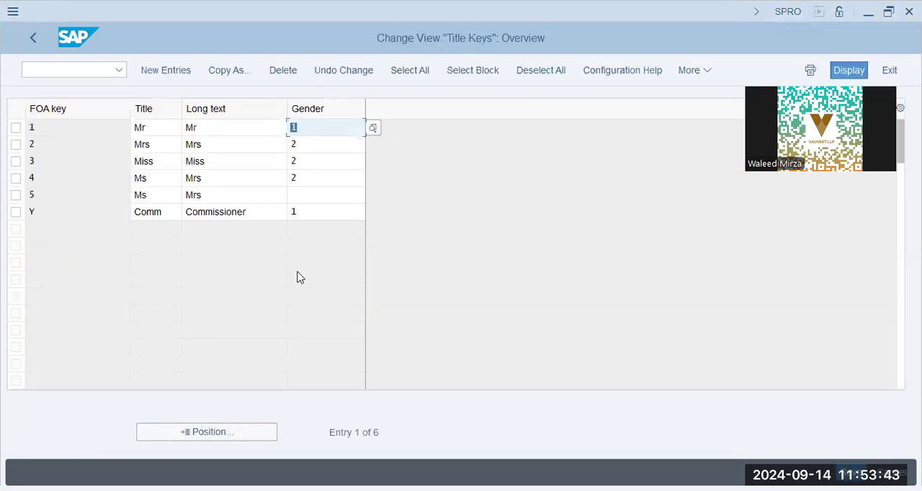
{"action": "left_click", "coordinate": [35, 43]}
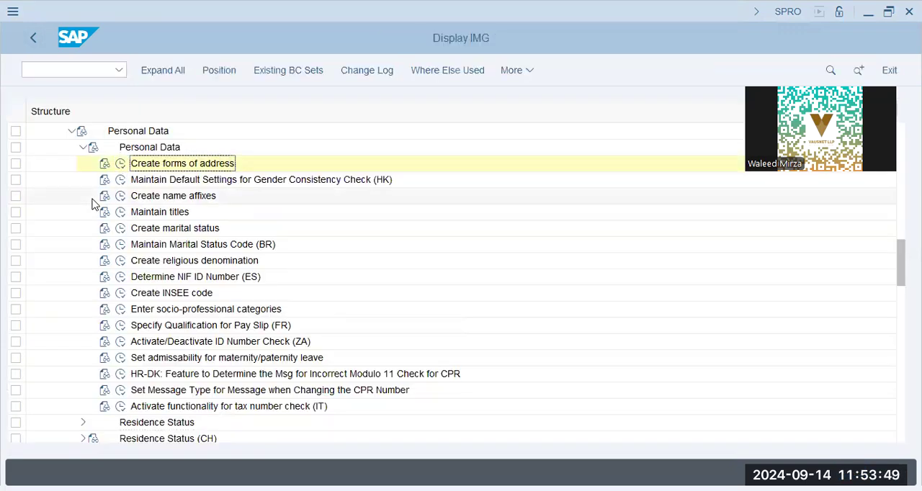
Step: Collapse the inner Personal Data node and expand Addresses to reach the Create address types activity
{"action": "left_click", "coordinate": [83, 147]}
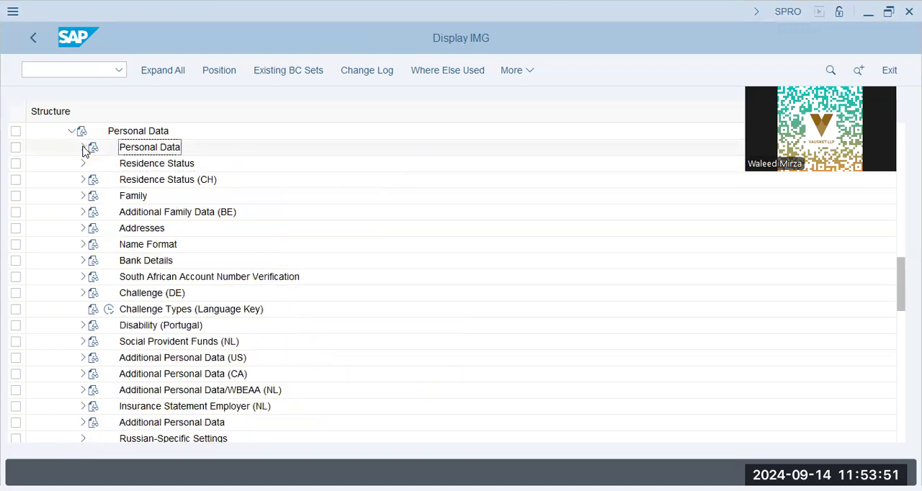
{"action": "scroll", "coordinate": [73, 207], "scroll_direction": "up", "scroll_amount": 2}
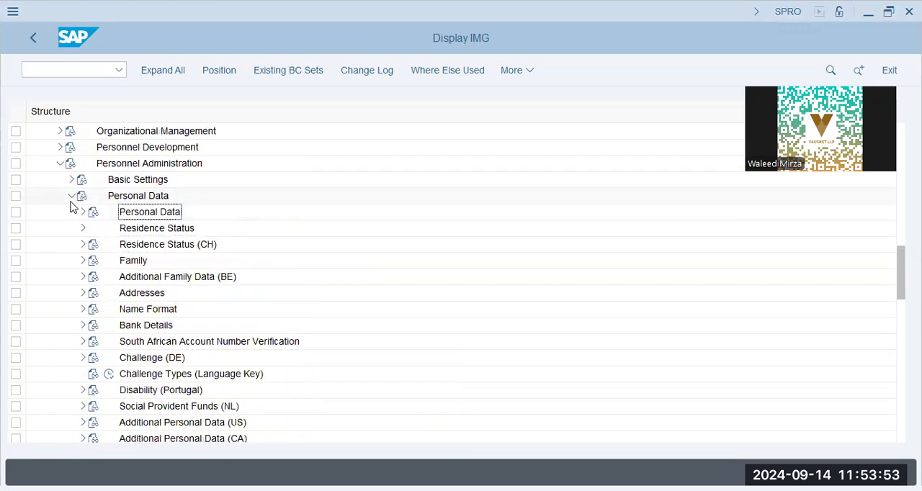
{"action": "left_click", "coordinate": [83, 293]}
{"action": "left_click", "coordinate": [170, 148]}
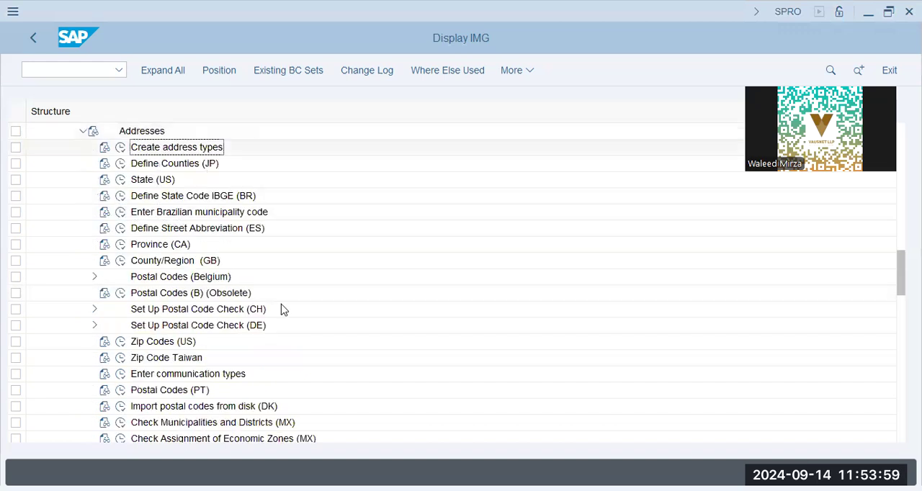
Step: Open Create address types and look through the subtype characteristics for addresses
{"action": "left_click", "coordinate": [121, 147]}
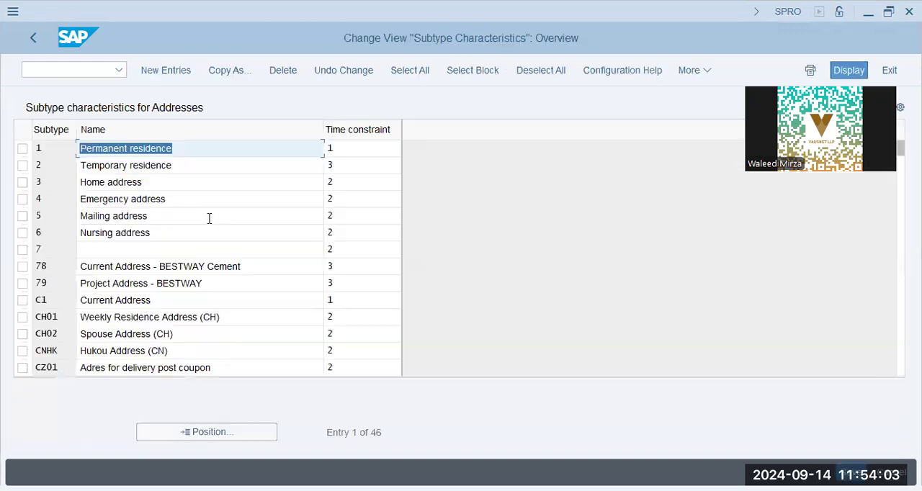
{"action": "left_click", "coordinate": [127, 336]}
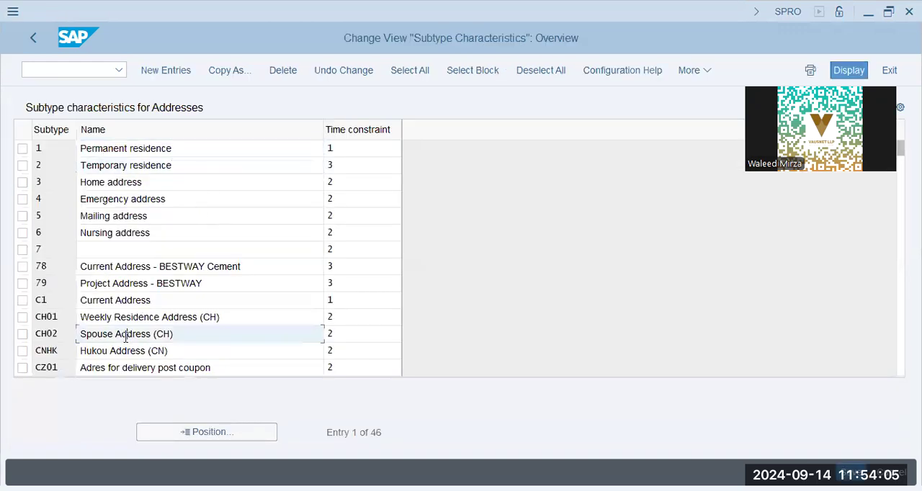
{"action": "scroll", "coordinate": [127, 339], "scroll_direction": "down", "scroll_amount": 3}
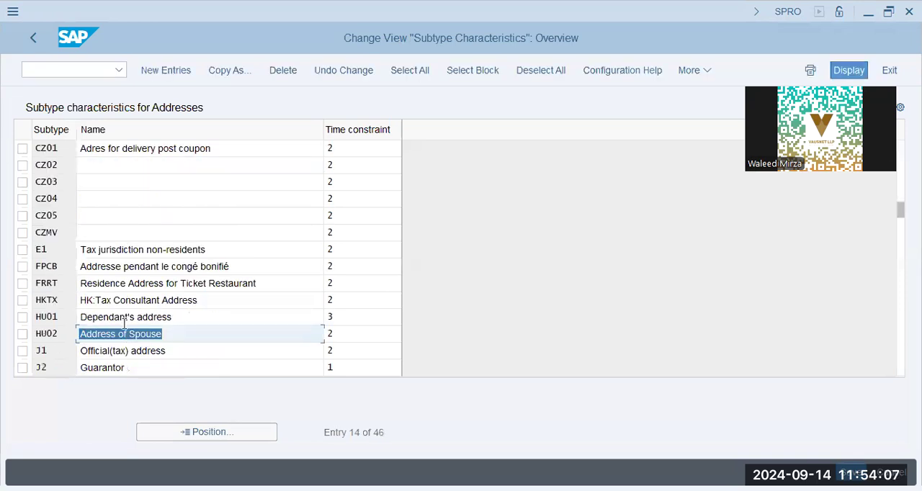
Step: Position the address subtype list at subtype 78 and start new entries for address subtypes
{"action": "left_click", "coordinate": [214, 440]}
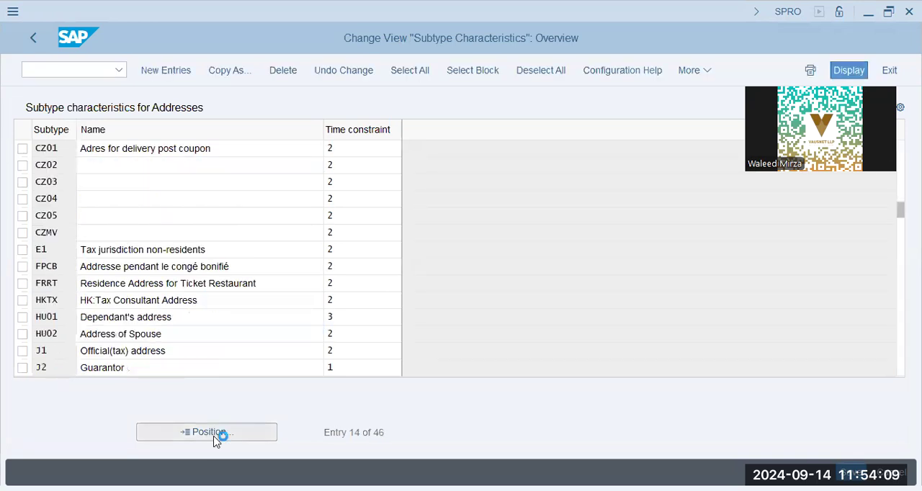
{"action": "type", "text": "78"}
{"action": "key", "text": "Return"}
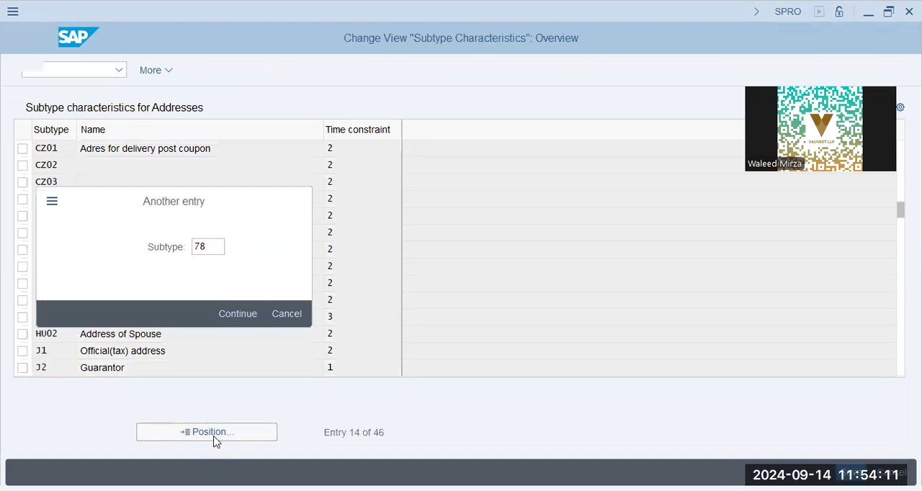
{"action": "left_click", "coordinate": [251, 149]}
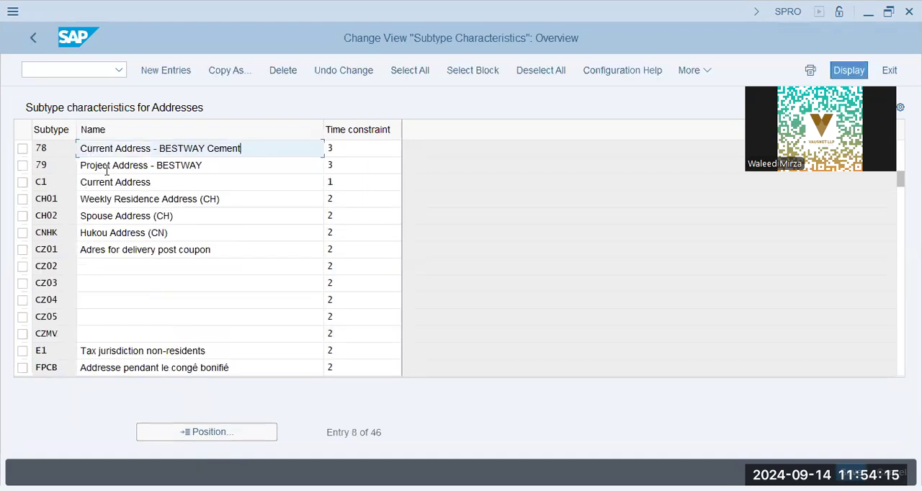
{"action": "left_click", "coordinate": [166, 73]}
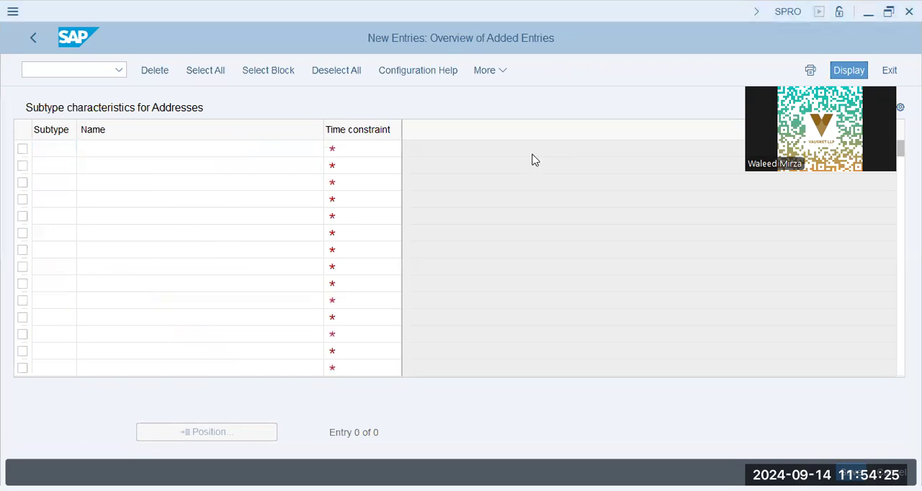
Step: Enter a new address subtype HNCA with the name "Highnoon Current Address"
{"action": "type", "text": "HNCA"}
{"action": "key", "text": "Tab"}
{"action": "type", "text": "Highno"}
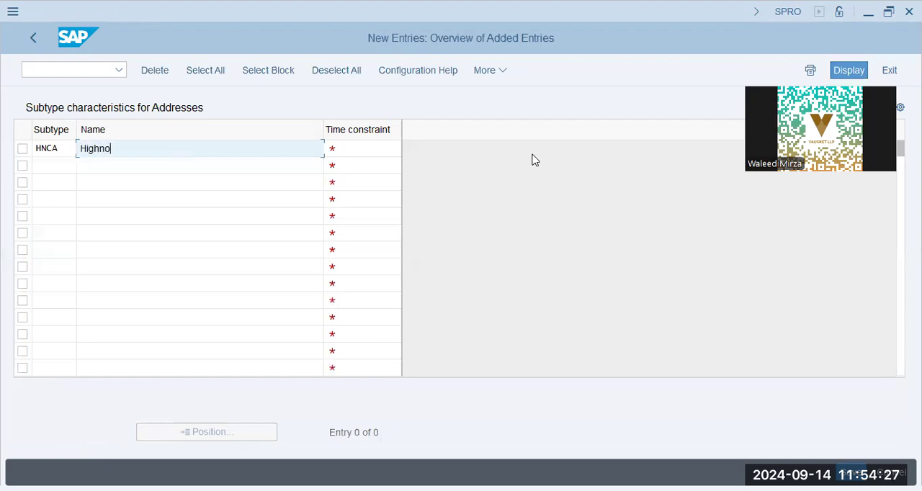
{"action": "type", "text": "on Current Address"}
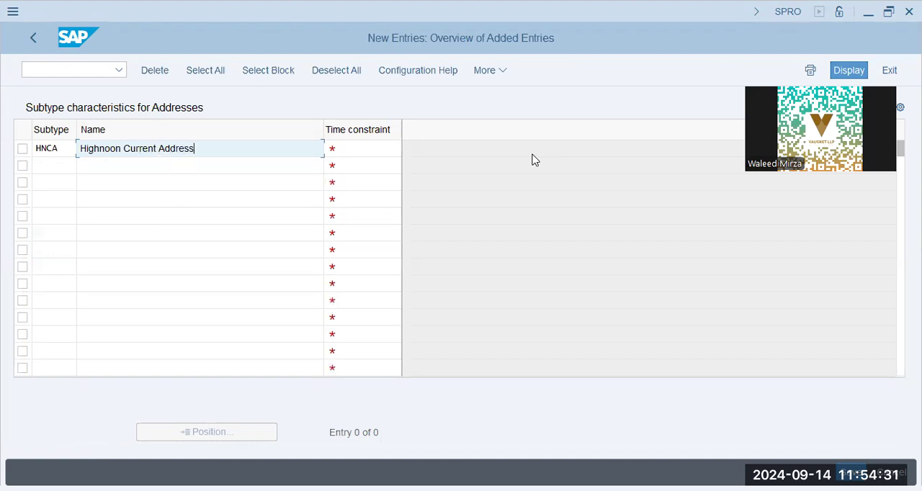
Step: Set the HNCA subtype's time constraint to 2, record may include gaps with no overlappings, from the list of possible values
{"action": "key", "text": "Tab"}
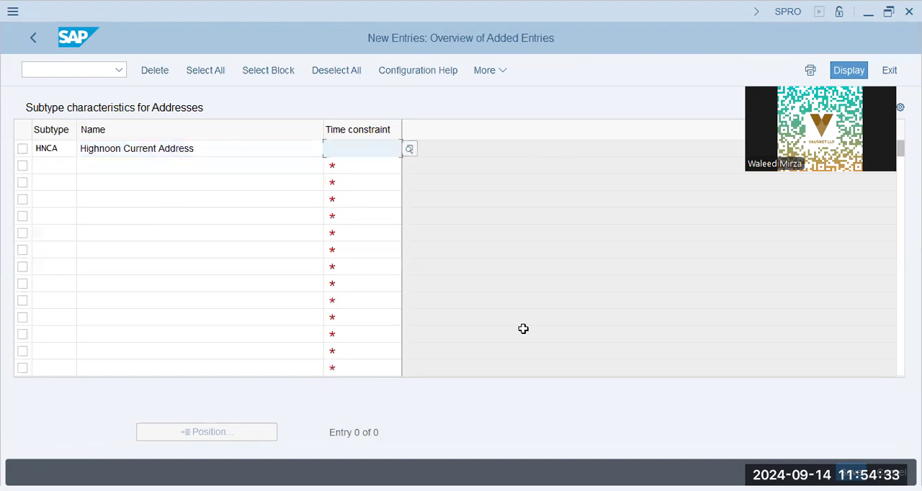
{"action": "key", "text": "Return"}
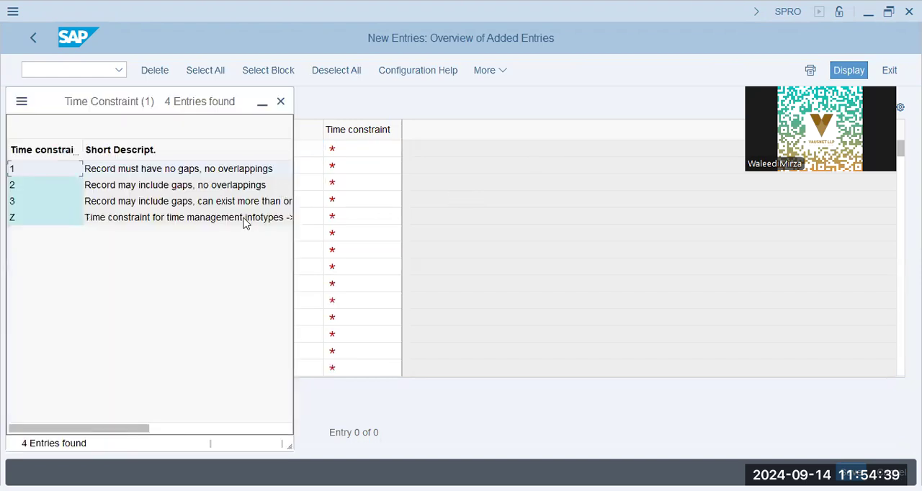
{"action": "left_click", "coordinate": [165, 96]}
{"action": "left_click_drag", "start_coordinate": [164, 101], "coordinate": [457, 96]}
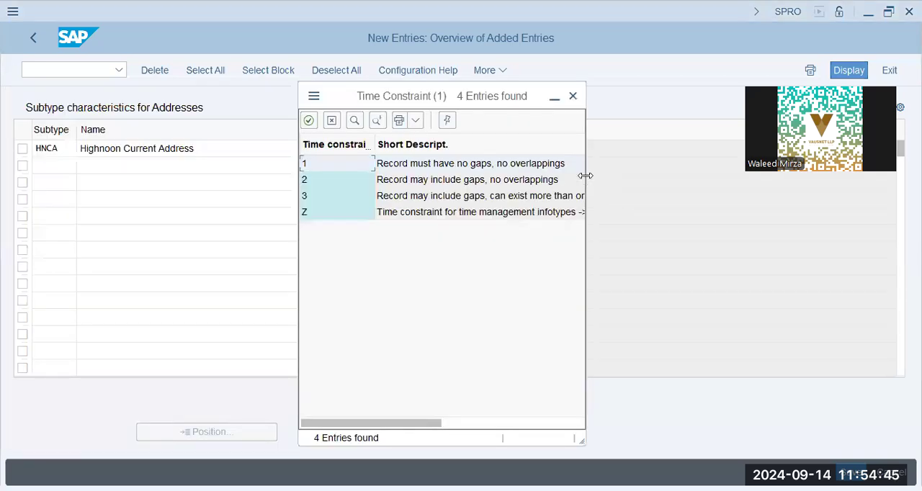
{"action": "left_click_drag", "start_coordinate": [585, 176], "coordinate": [632, 292]}
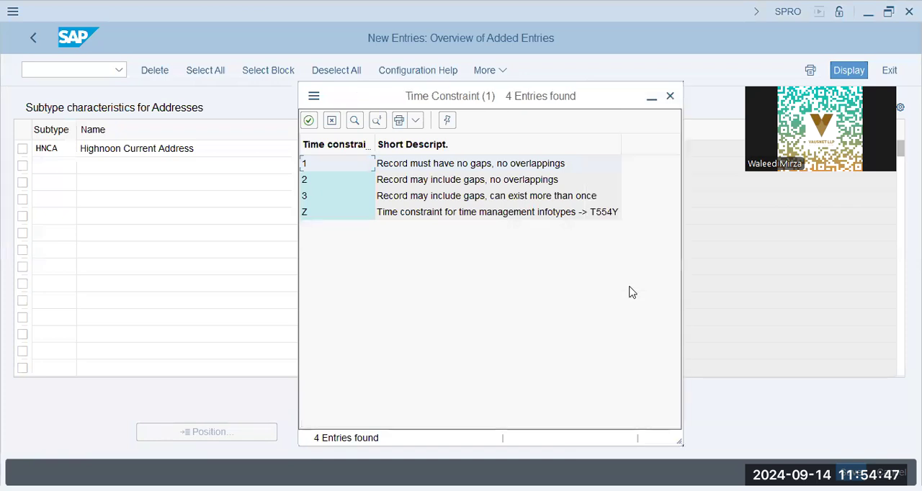
{"action": "left_click", "coordinate": [425, 180]}
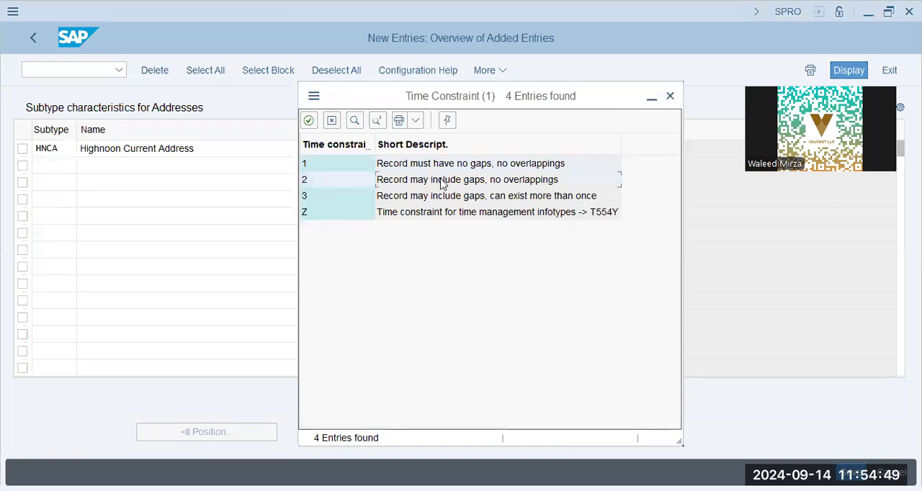
{"action": "double_click", "coordinate": [469, 185]}
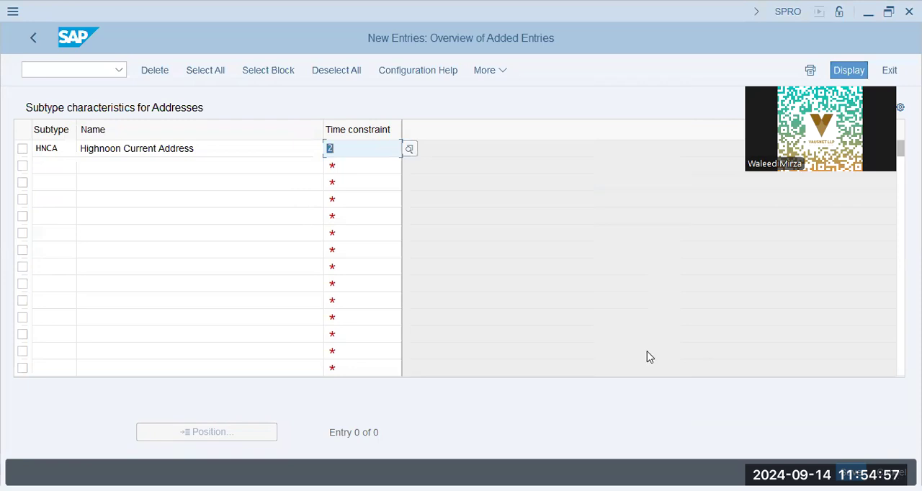
Step: Save the HNCA address subtype, accepting the namespace warning, and return to the customizing structure
{"action": "key", "text": "alt+Tab"}
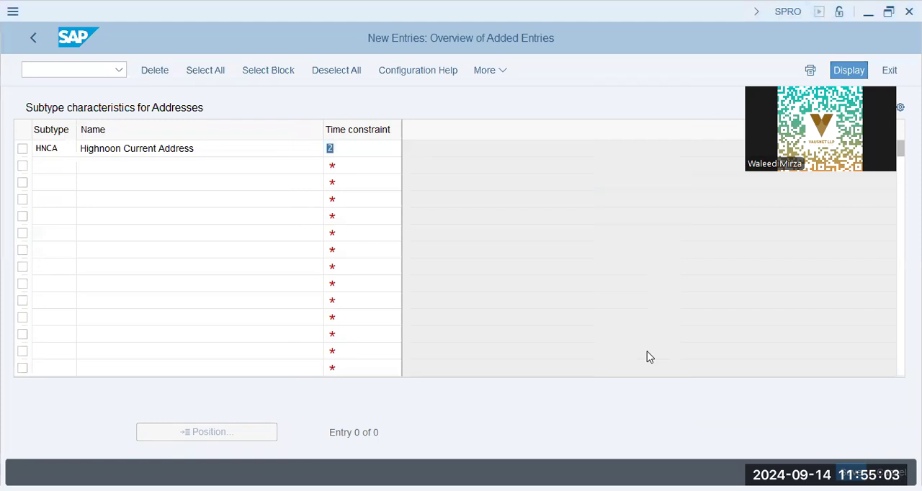
{"action": "key", "text": "Return"}
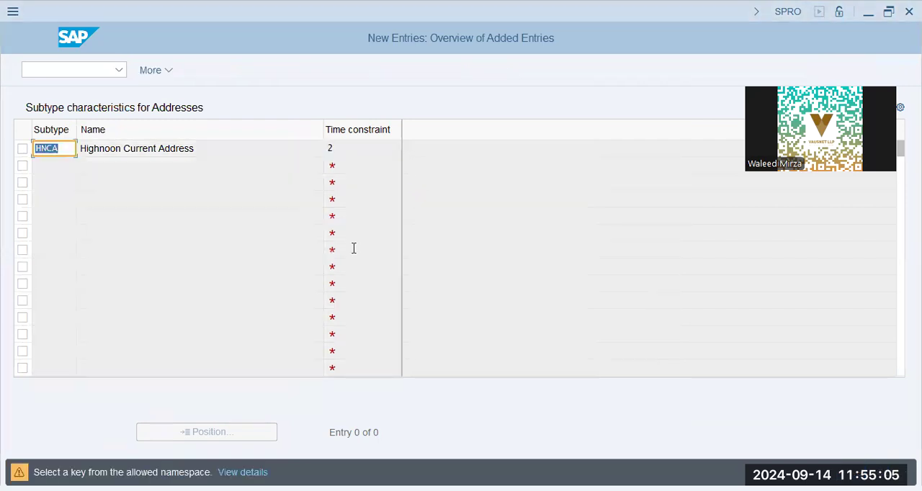
{"action": "key", "text": "Return"}
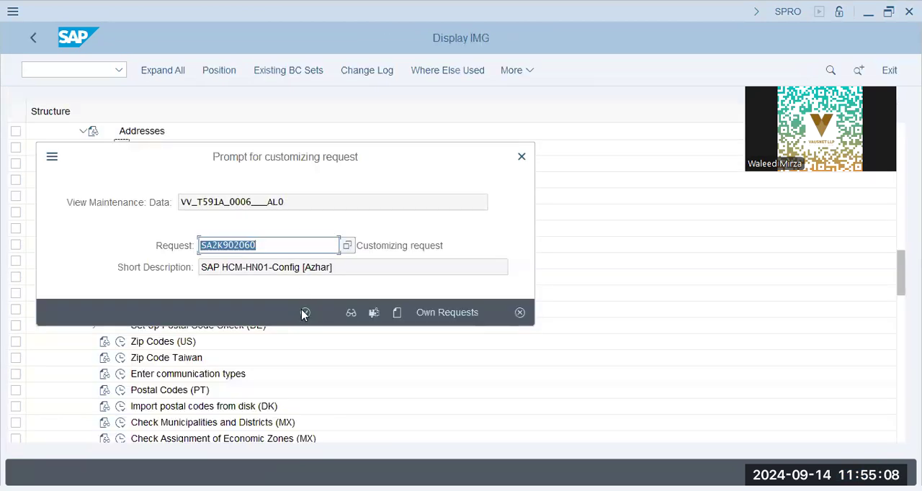
{"action": "left_click", "coordinate": [304, 313]}
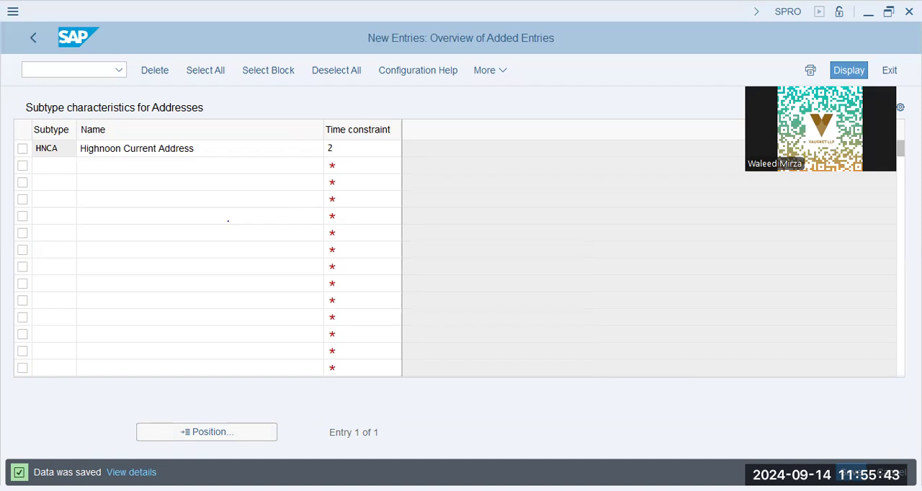
{"action": "left_click", "coordinate": [34, 38]}
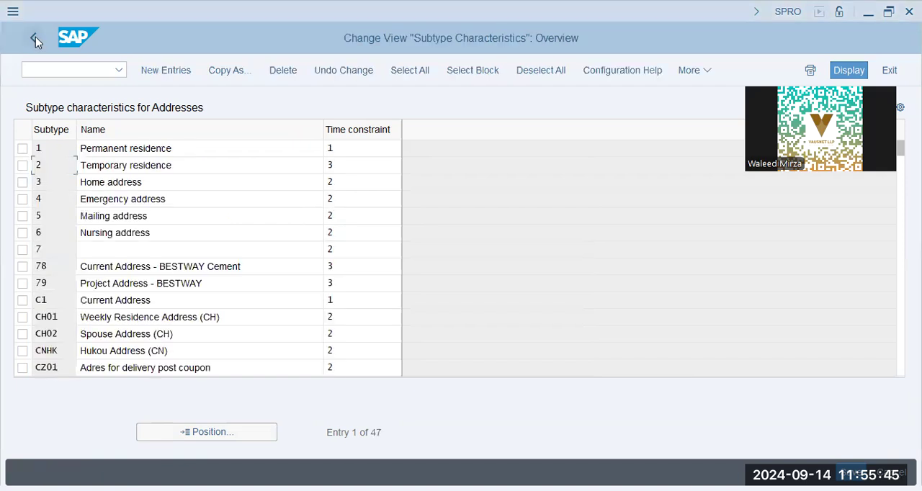
{"action": "left_click", "coordinate": [35, 38]}
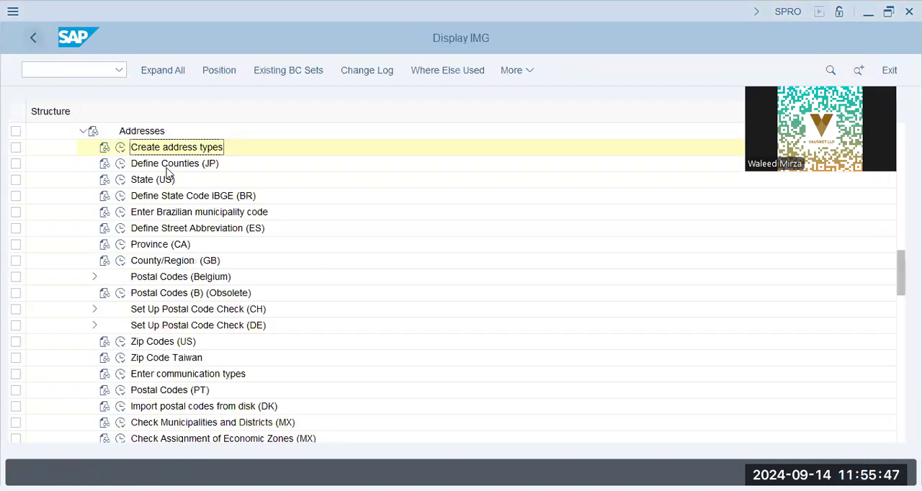
Step: Open the State (US) activity and position the regions list at country US
{"action": "double_click", "coordinate": [147, 184]}
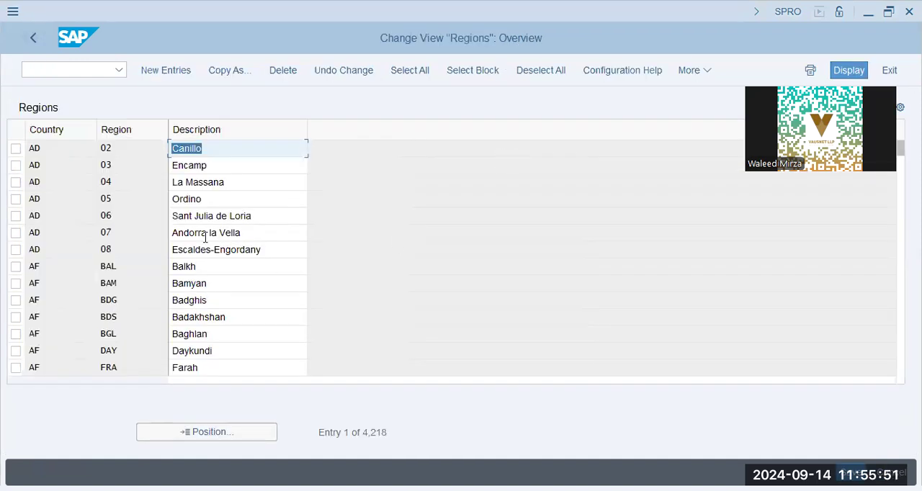
{"action": "left_click", "coordinate": [206, 237]}
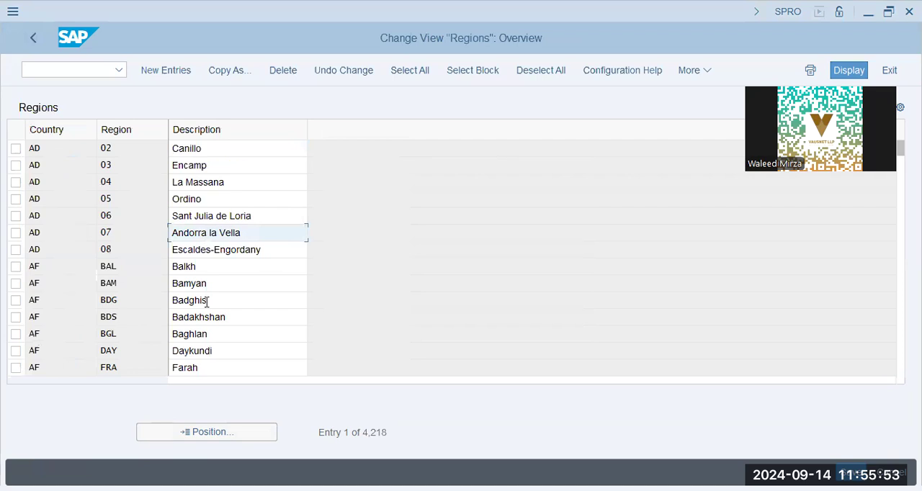
{"action": "left_click", "coordinate": [219, 433]}
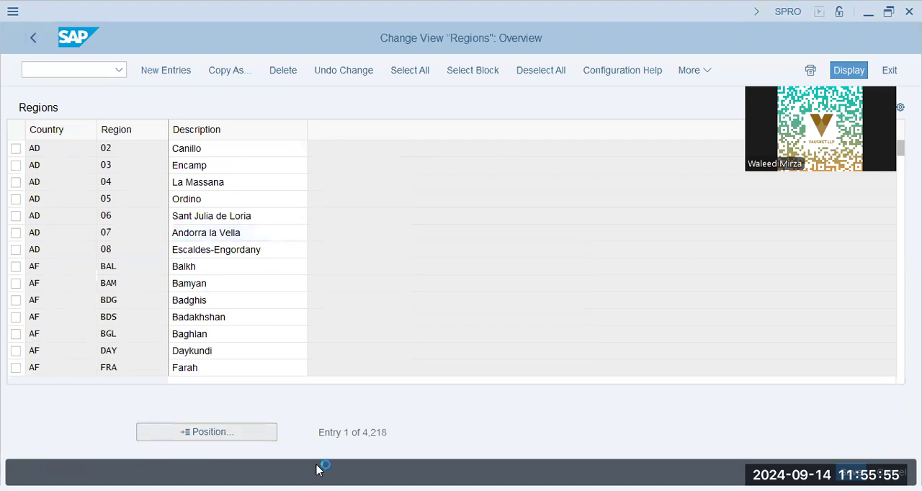
{"action": "type", "text": "us"}
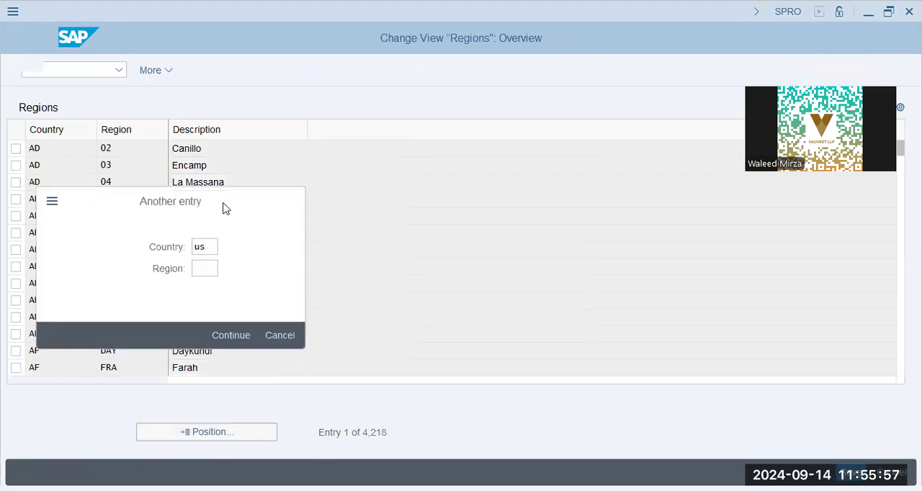
{"action": "key", "text": "Return"}
Step: Look through the region codes and descriptions for the US states and return to the customizing structure
{"action": "left_click", "coordinate": [229, 249]}
{"action": "left_click", "coordinate": [191, 351]}
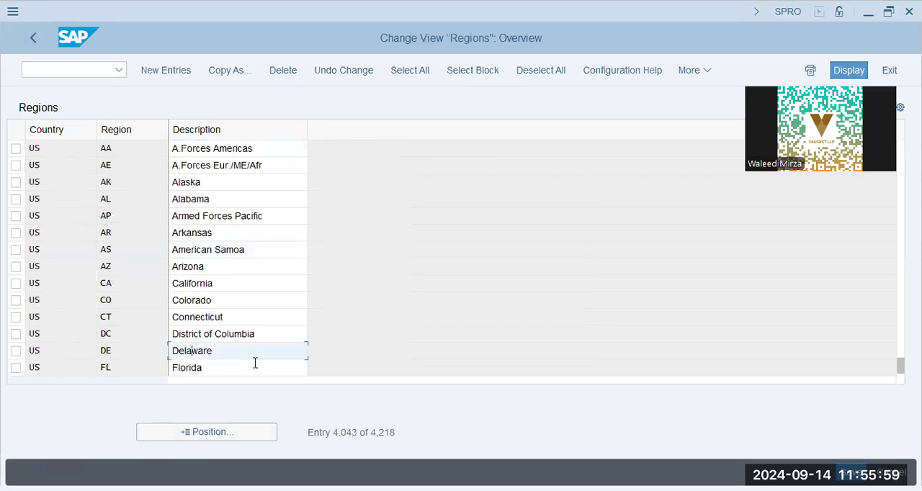
{"action": "key", "text": "Page_Down"}
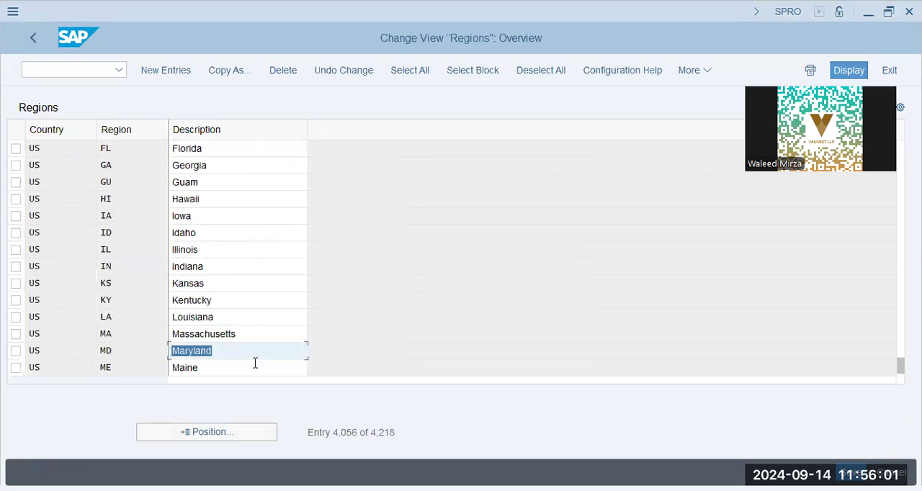
{"action": "left_click", "coordinate": [244, 315]}
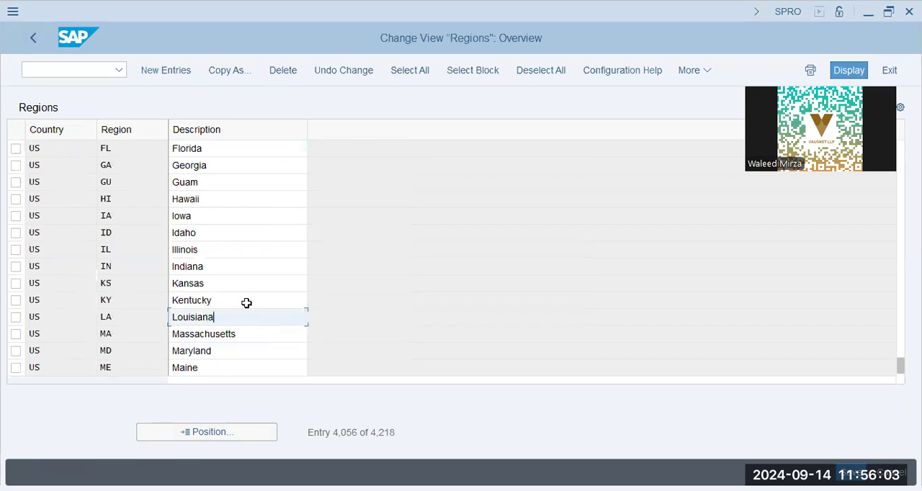
{"action": "left_click", "coordinate": [275, 267]}
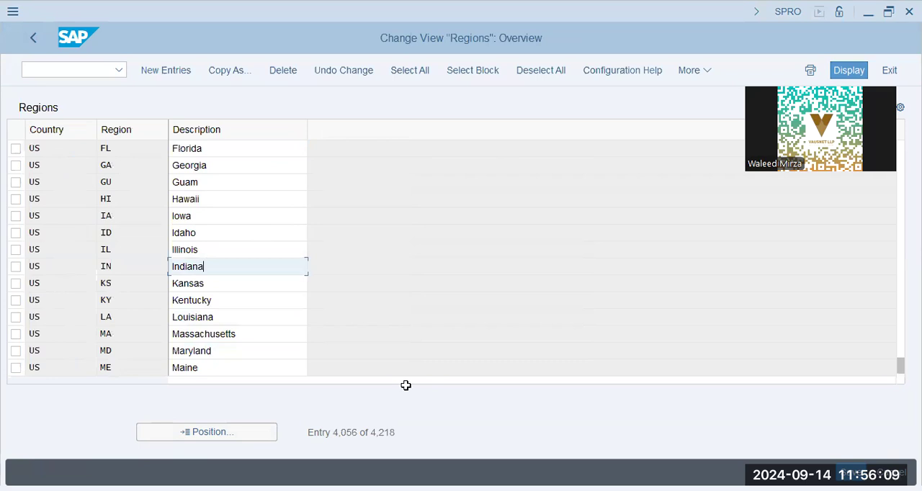
{"action": "key", "text": "alt+Tab"}
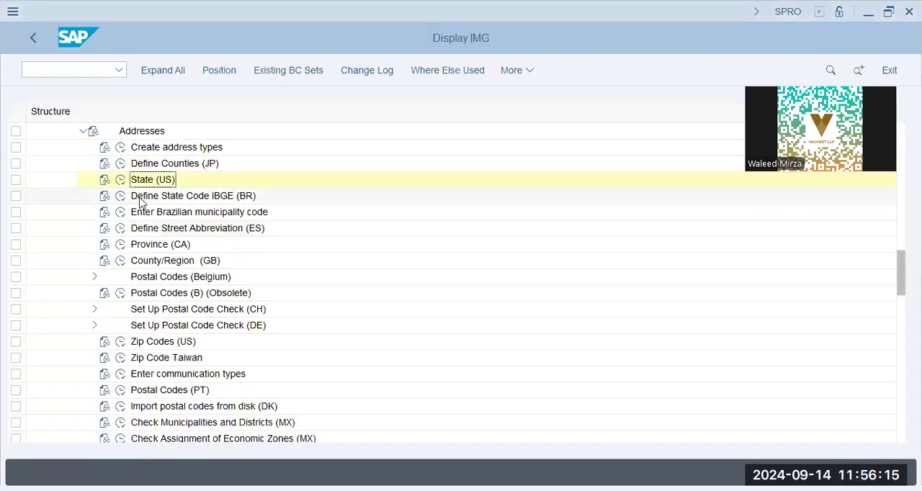
Step: Collapse Personnel Management and expand Time Management and its Work Schedules node to reach Define Public Holiday Classes
{"action": "left_click", "coordinate": [149, 199]}
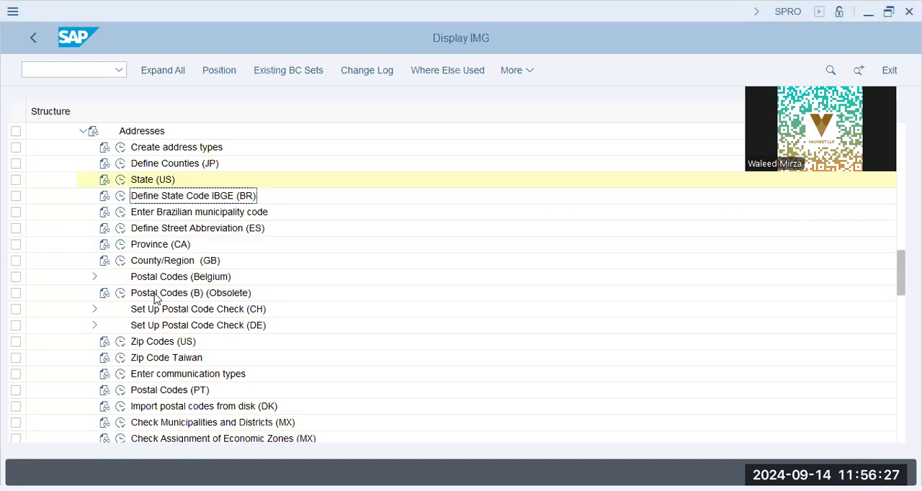
{"action": "scroll", "coordinate": [60, 205], "scroll_direction": "up", "scroll_amount": 5}
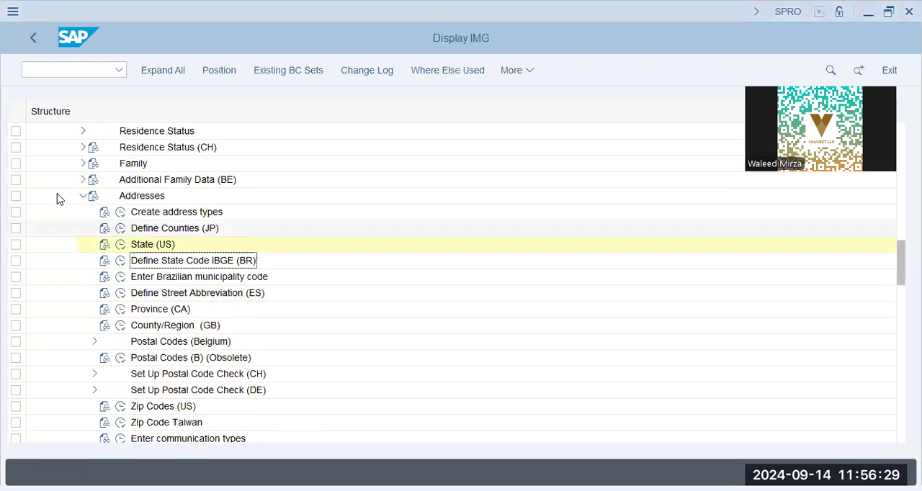
{"action": "scroll", "coordinate": [61, 200], "scroll_direction": "up", "scroll_amount": 2}
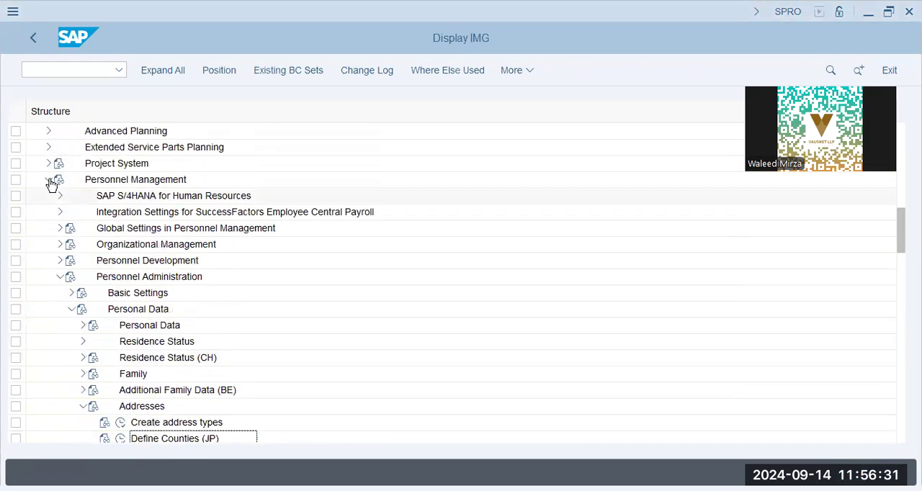
{"action": "left_click", "coordinate": [49, 181]}
{"action": "left_click", "coordinate": [49, 293]}
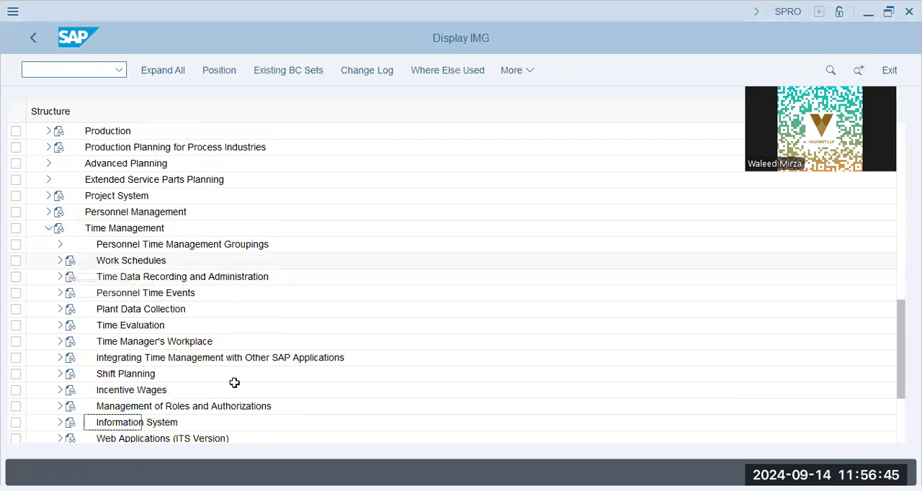
{"action": "left_click", "coordinate": [58, 261]}
{"action": "left_click", "coordinate": [131, 279]}
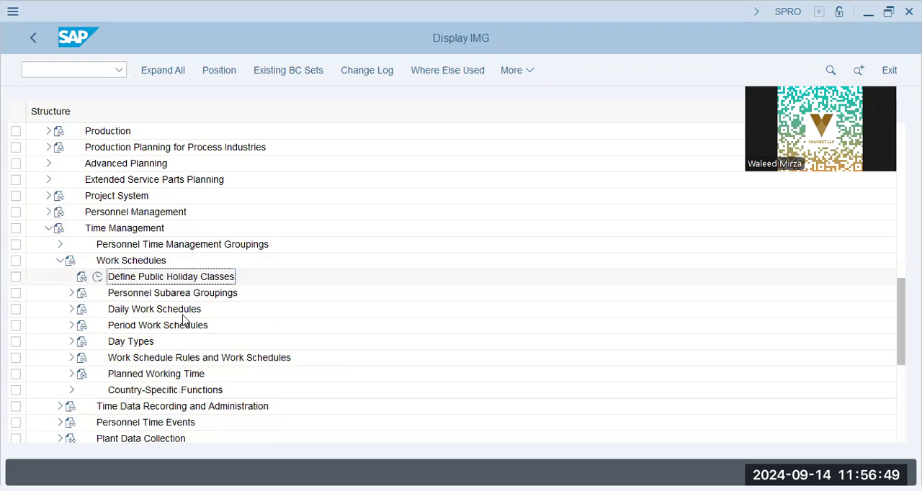
Step: Open Define Public Holiday Classes and look through the public holidays overview in change mode
{"action": "left_click", "coordinate": [98, 278]}
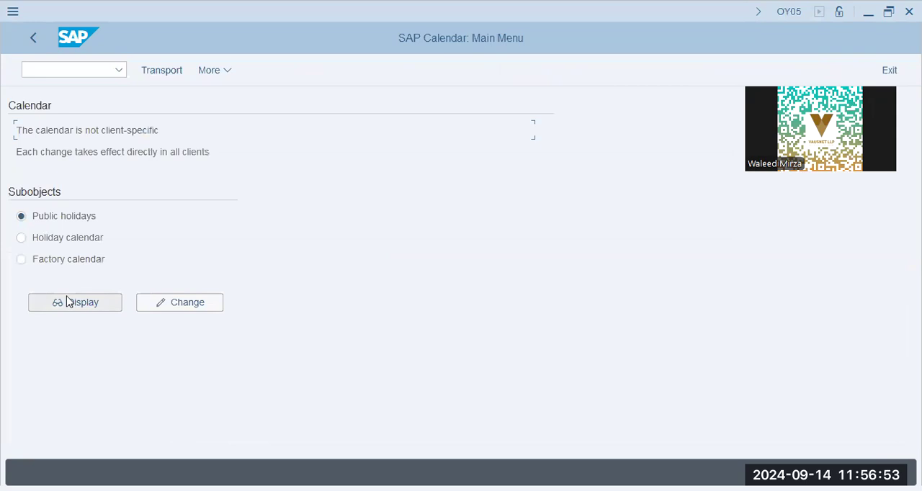
{"action": "left_click", "coordinate": [152, 304]}
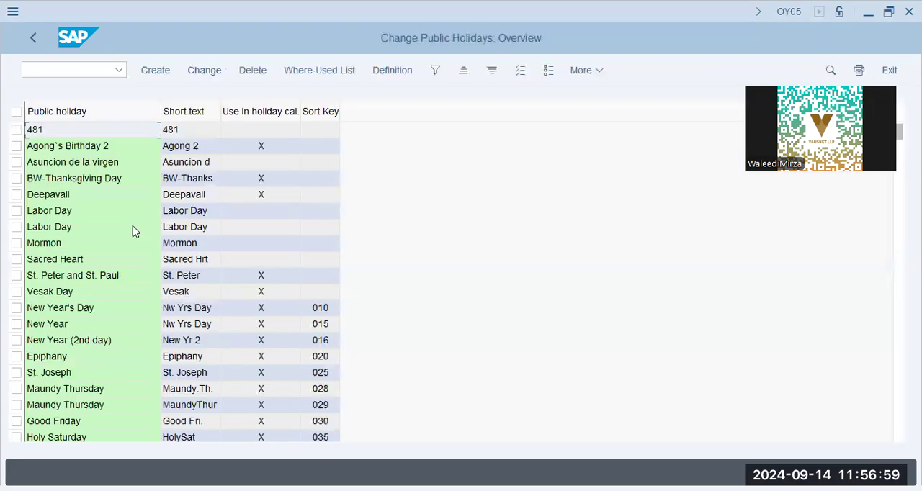
{"action": "left_click", "coordinate": [89, 342]}
{"action": "left_click", "coordinate": [63, 389]}
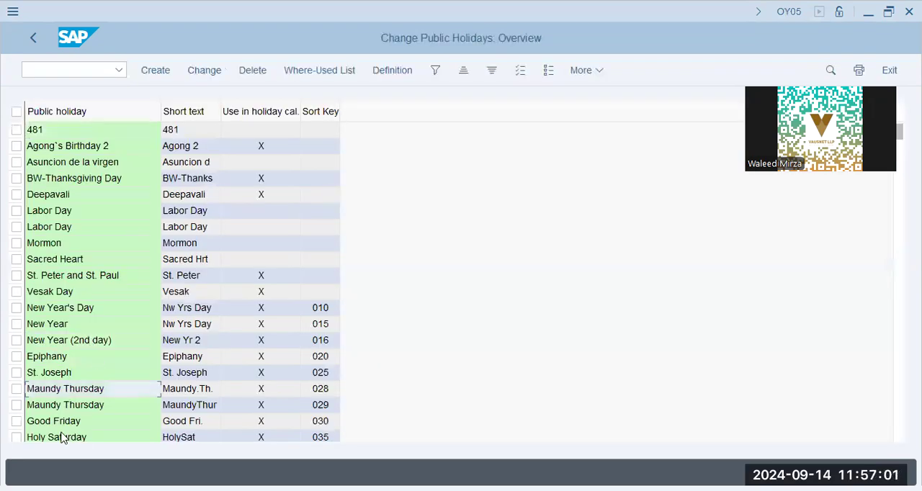
Step: Examine the public holiday types in the Good Friday details, close them unchanged and return to the customizing structure
{"action": "double_click", "coordinate": [64, 422]}
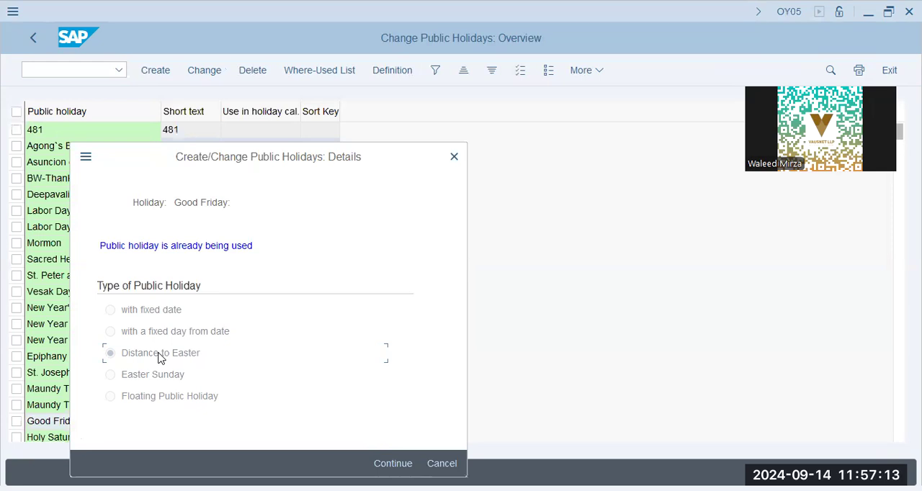
{"action": "left_click", "coordinate": [149, 314]}
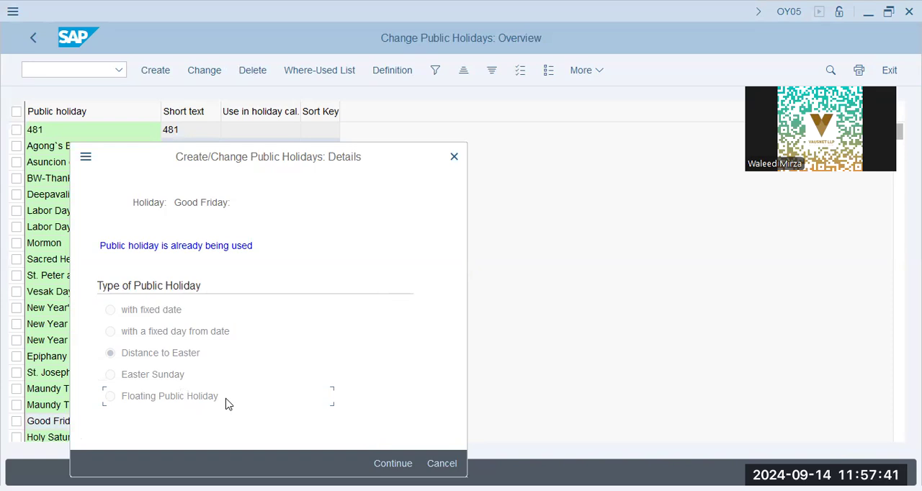
{"action": "left_click", "coordinate": [452, 159]}
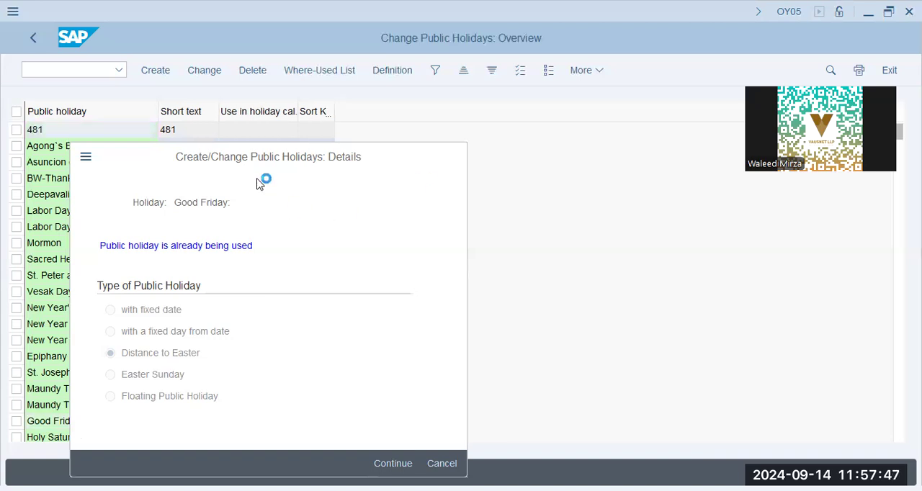
{"action": "left_click", "coordinate": [320, 340]}
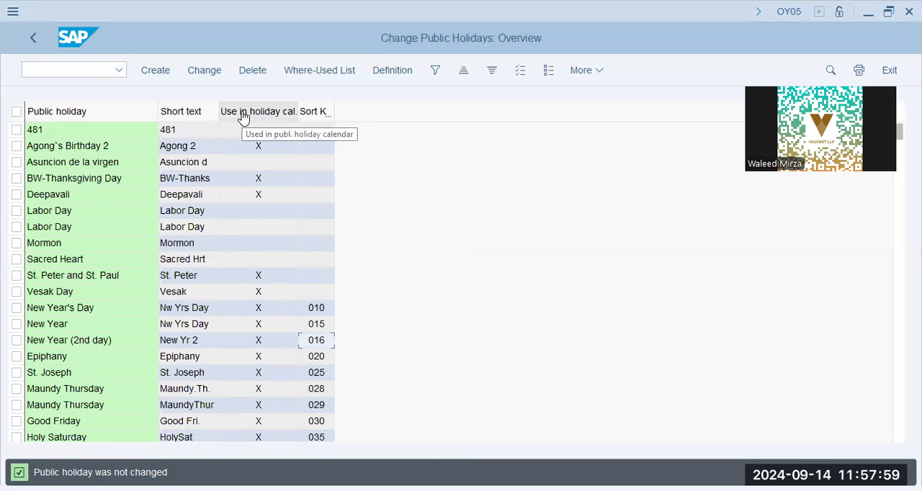
{"action": "left_click", "coordinate": [32, 41]}
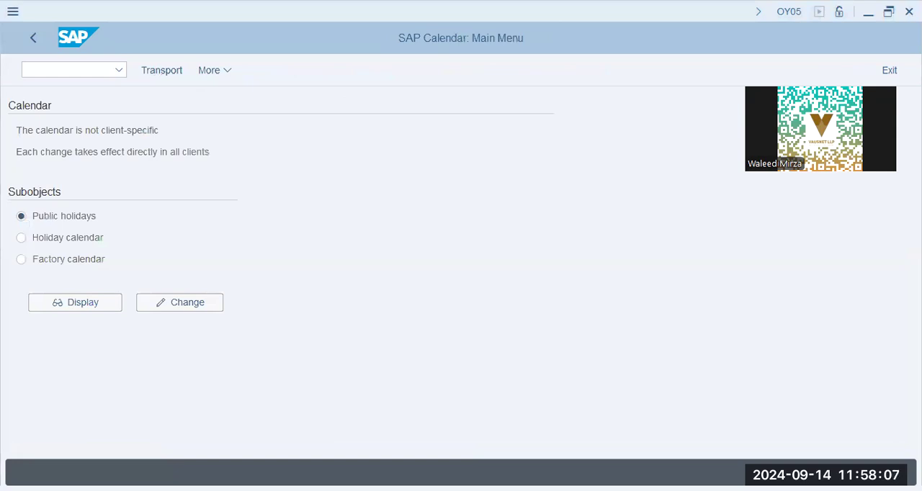
{"action": "left_click", "coordinate": [30, 40]}
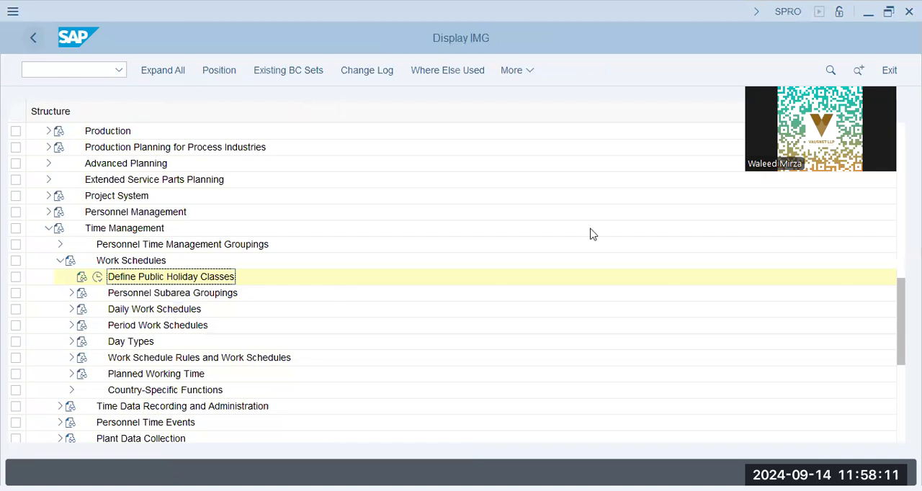